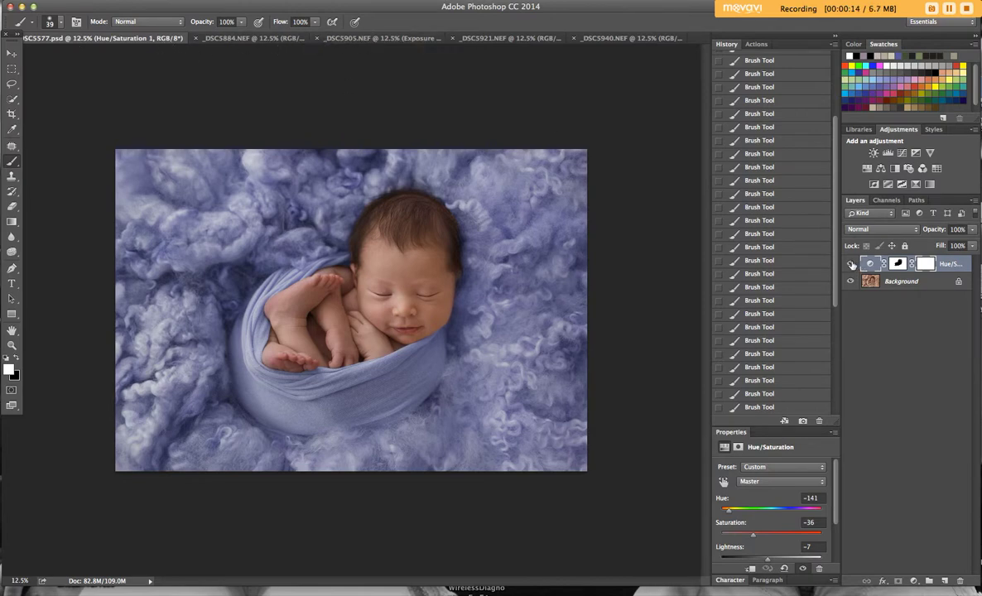
# - Compare the photo with and without the Hue/Saturation adjustment by toggling that layer's visibility
pyautogui.click(852, 264)
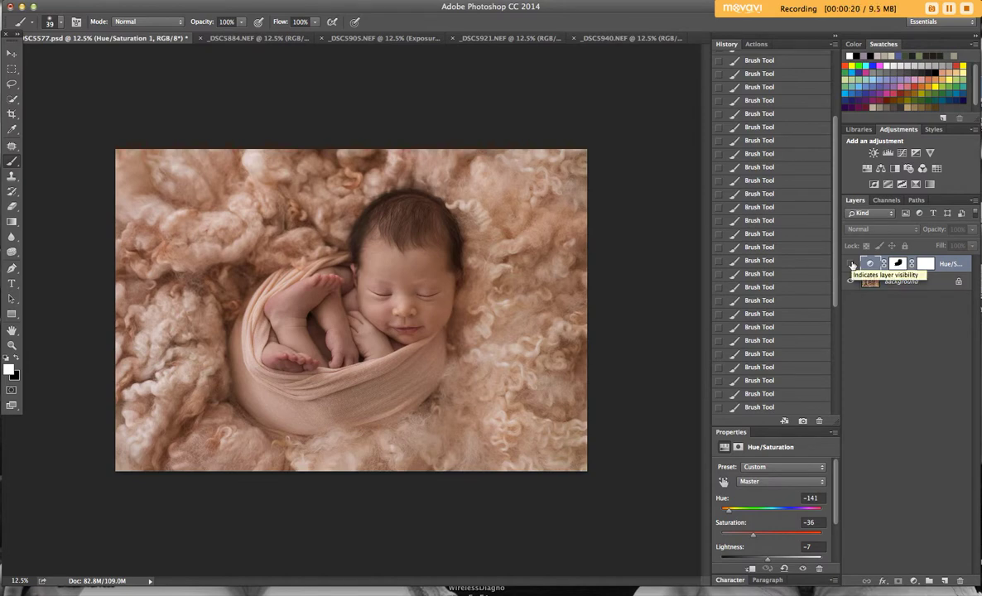
pyautogui.click(851, 265)
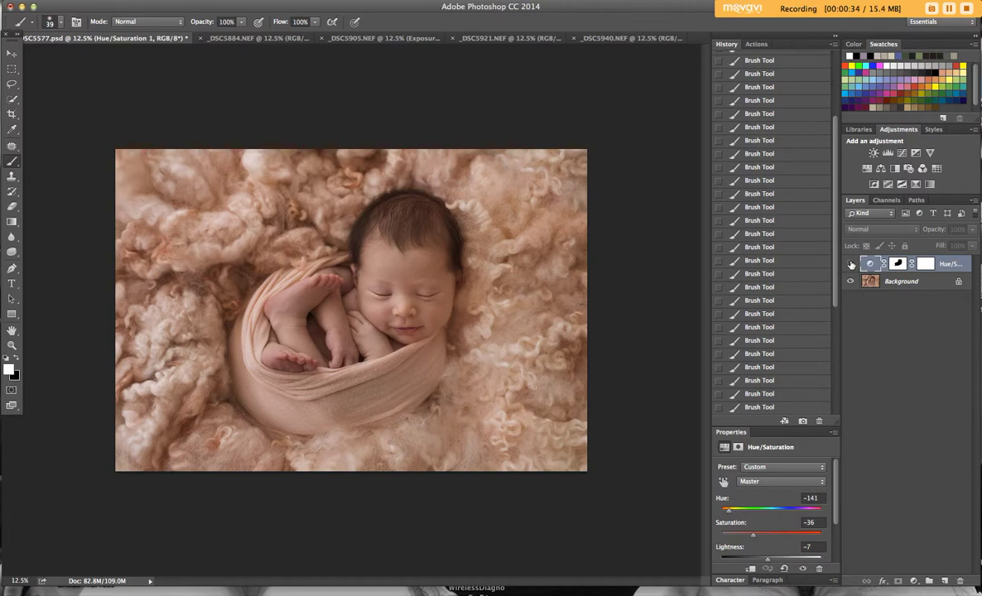
pyautogui.click(852, 264)
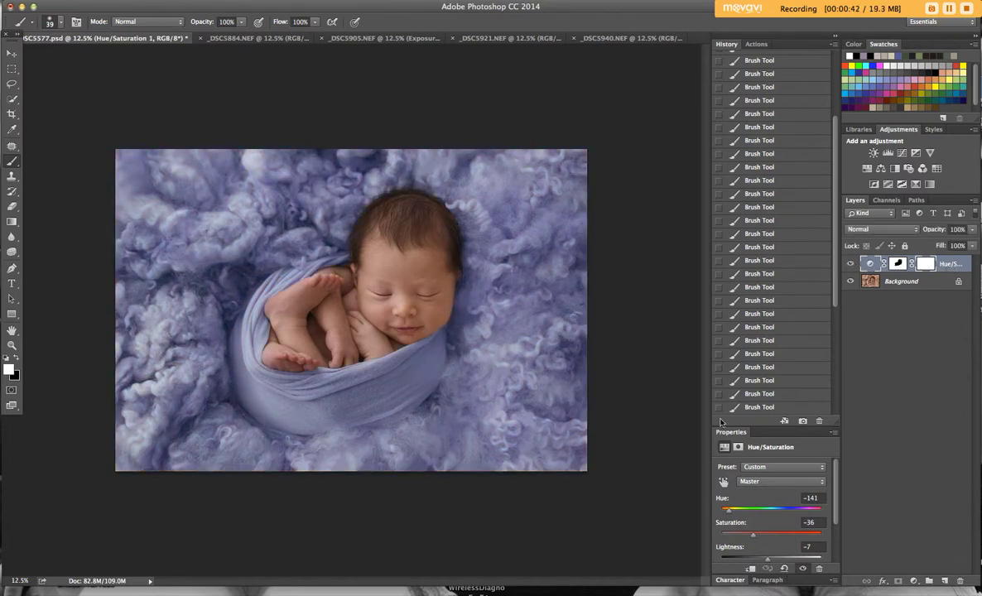
# - Adjust the Hue/Saturation layer on the baby photo to Hue -135 and Lightness -6, keeping Saturation at -36
pyautogui.moveTo(729, 514)
pyautogui.mouseDown()
pyautogui.moveTo(815, 514)
pyautogui.moveTo(721, 514)
pyautogui.moveTo(730, 518)
pyautogui.mouseUp()
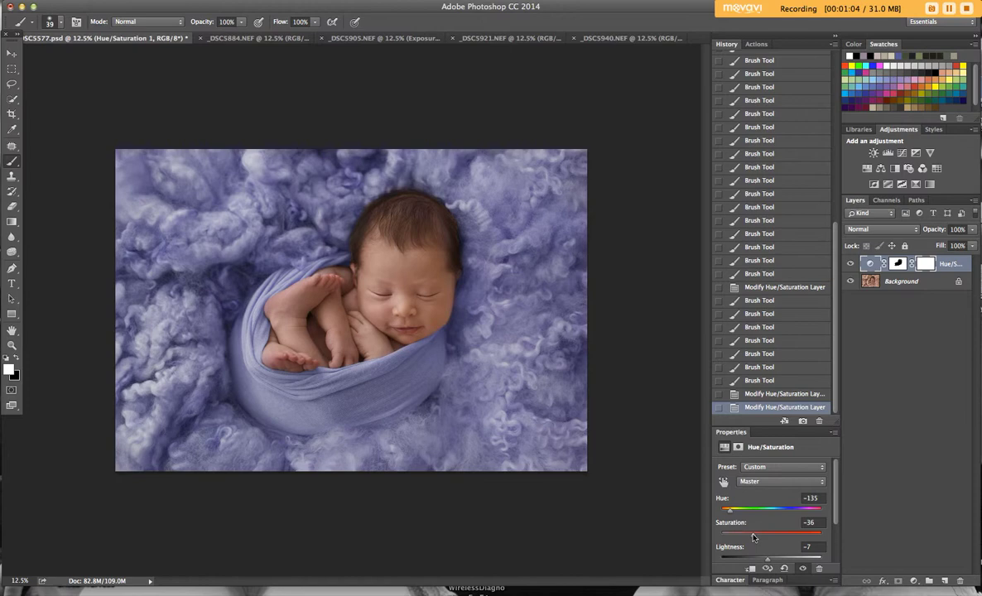
pyautogui.moveTo(754, 538)
pyautogui.mouseDown()
pyautogui.moveTo(782, 538)
pyautogui.moveTo(757, 540)
pyautogui.mouseUp()
pyautogui.moveTo(767, 564); pyautogui.dragTo(772, 564)
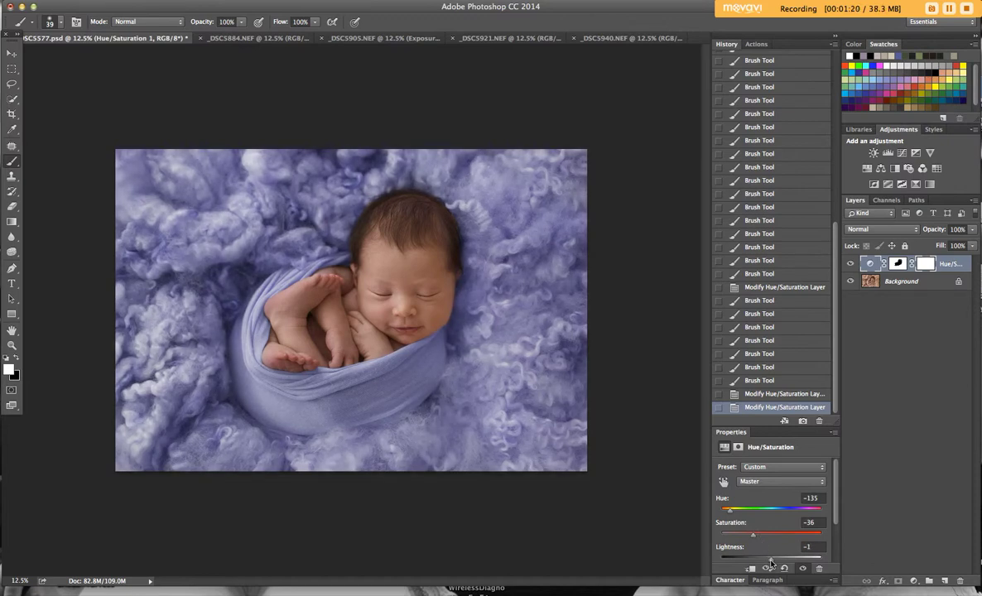
pyautogui.moveTo(772, 564); pyautogui.dragTo(767, 564)
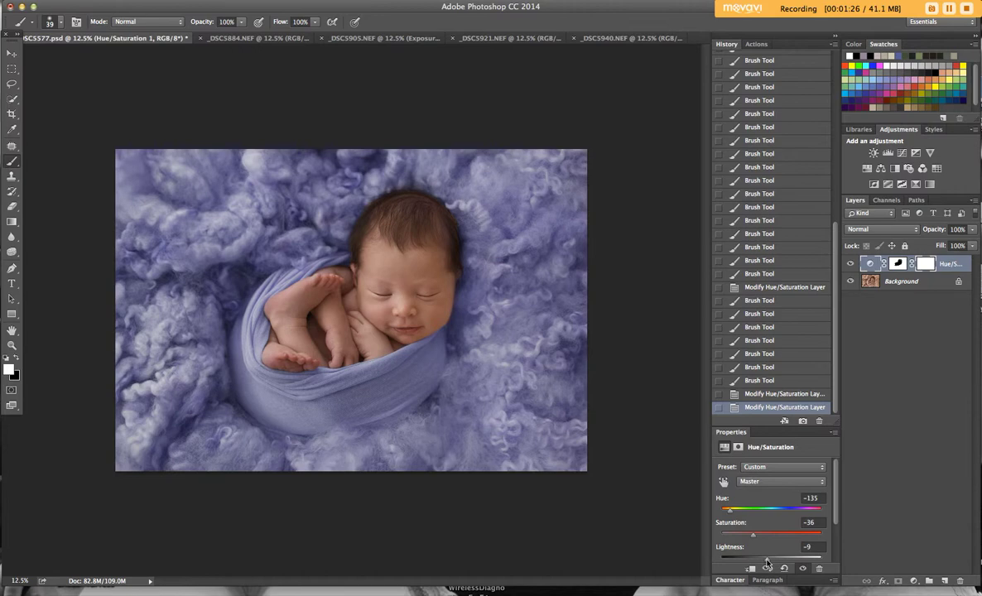
pyautogui.moveTo(767, 564); pyautogui.dragTo(775, 562)
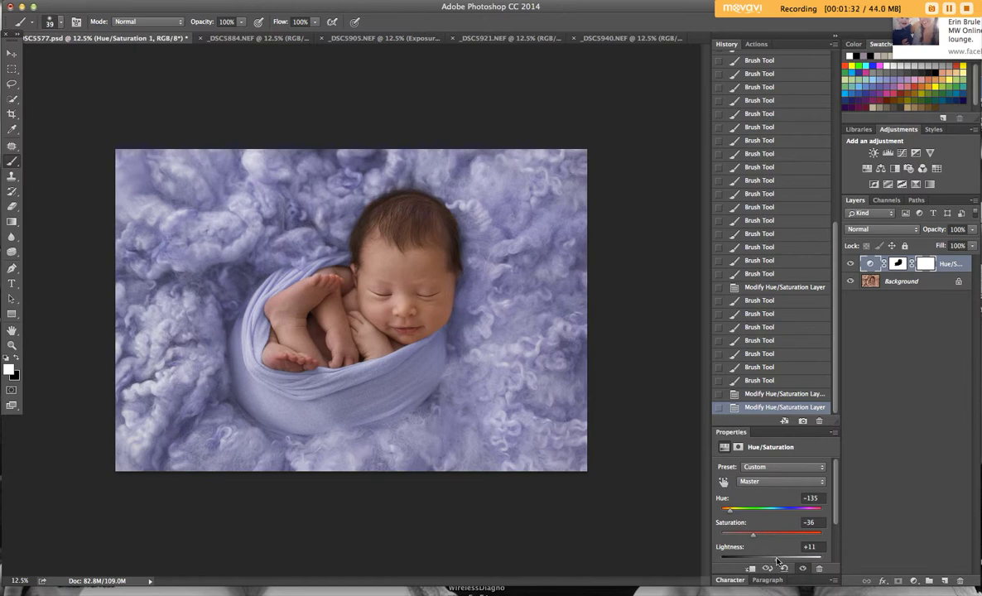
pyautogui.moveTo(775, 562); pyautogui.dragTo(768, 562)
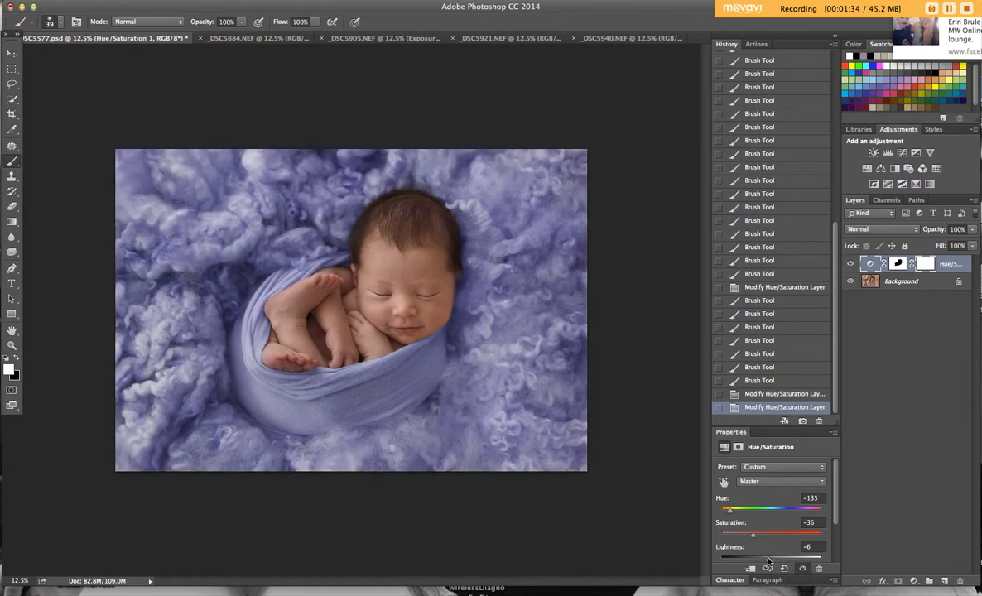
pyautogui.moveTo(767, 562); pyautogui.dragTo(769, 563)
# - Flatten _DSC5577.psd and detach it as a floating window above the wreath image _DSC5905.NEF
pyautogui.click(367, 39)
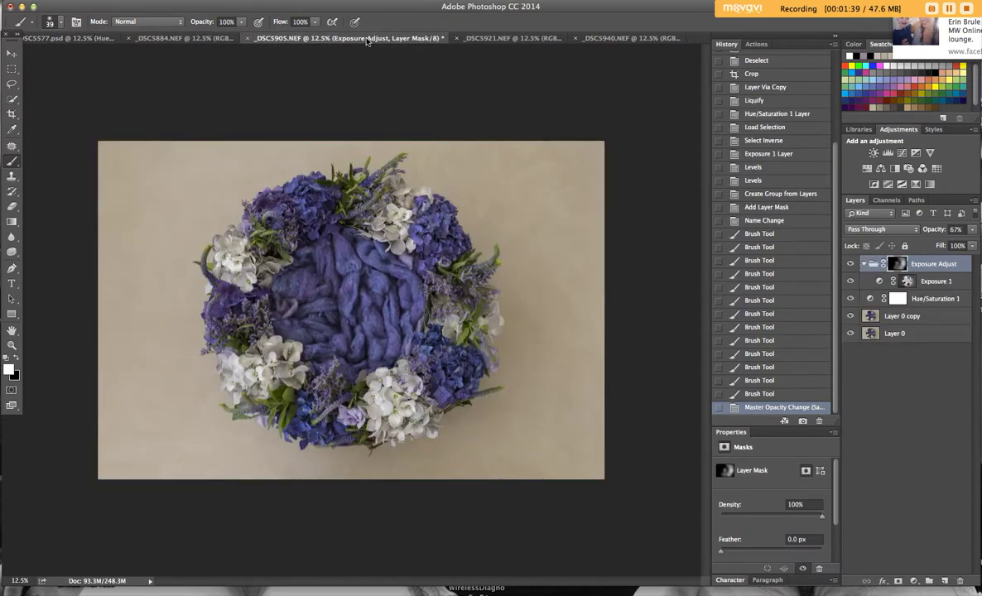
pyautogui.click(100, 38)
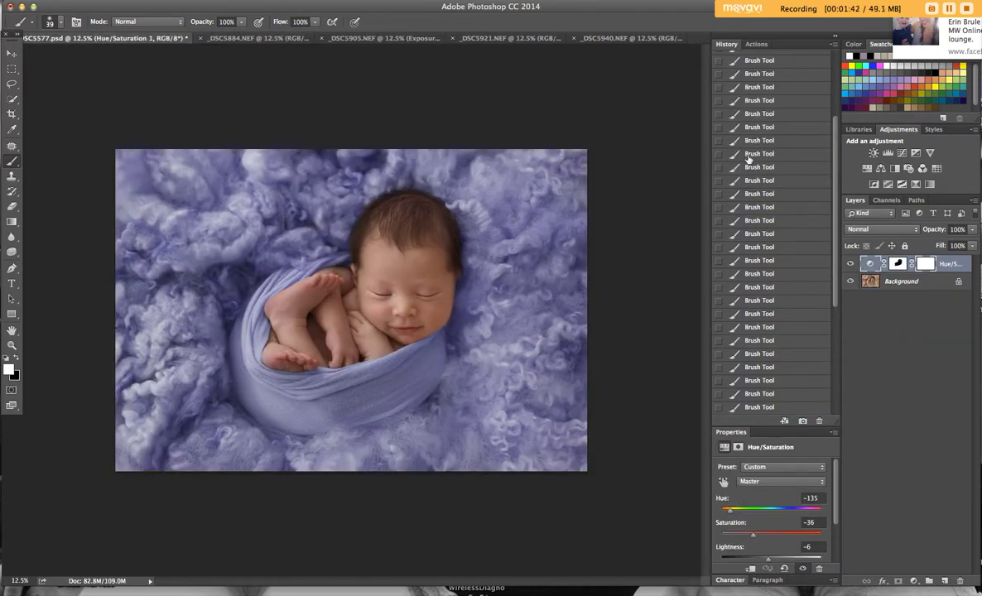
pyautogui.click(756, 44)
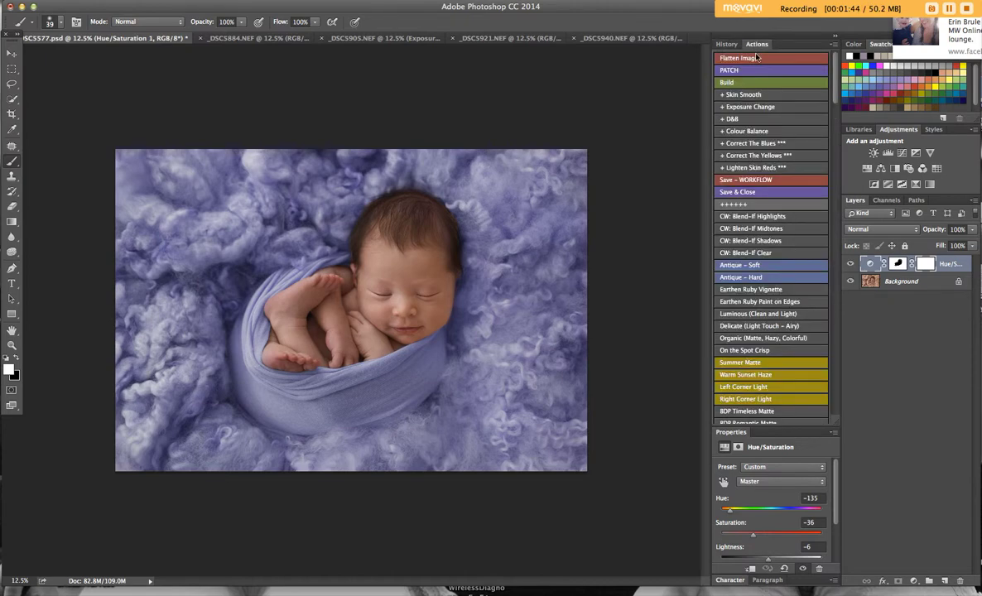
pyautogui.click(313, 39)
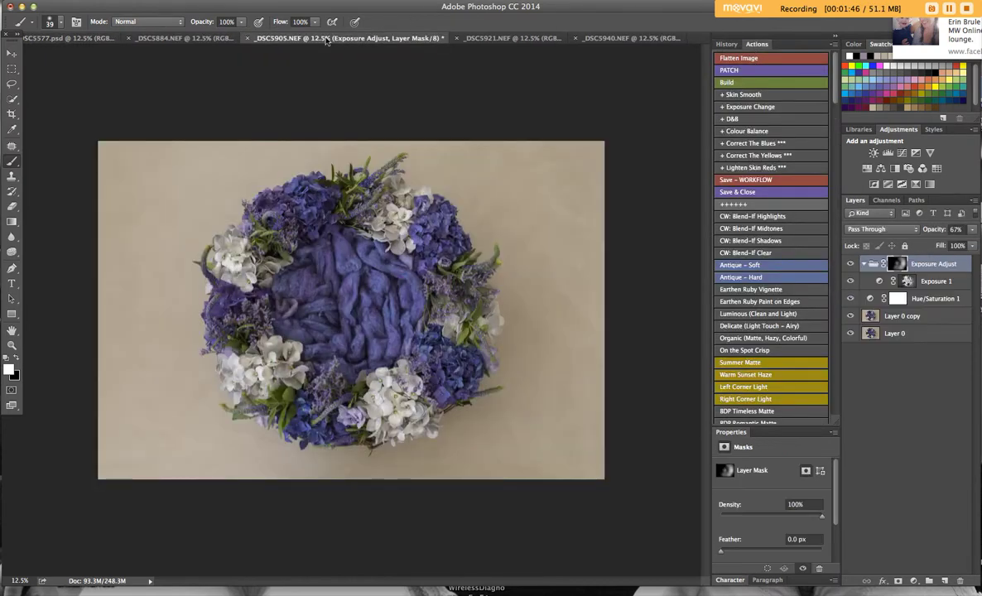
pyautogui.moveTo(77, 43); pyautogui.dragTo(105, 81)
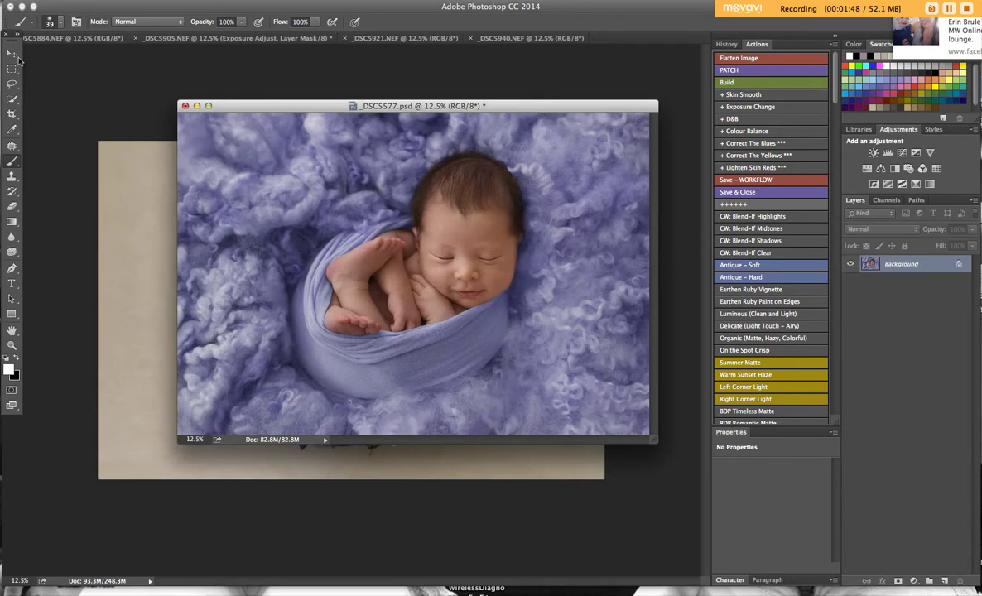
pyautogui.press('v')
pyautogui.moveTo(206, 273); pyautogui.dragTo(106, 267)
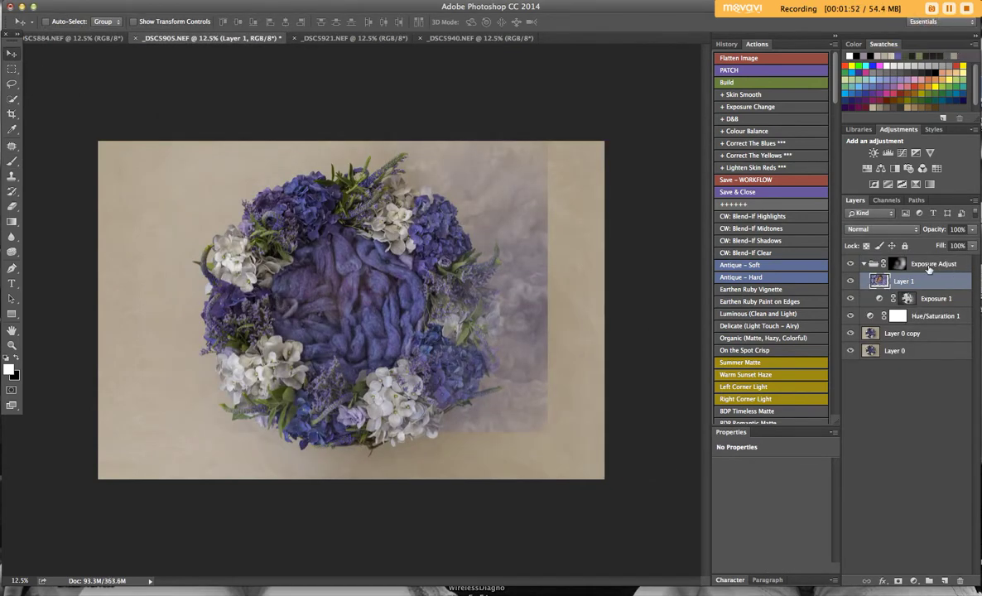
pyautogui.moveTo(930, 281); pyautogui.dragTo(901, 325)
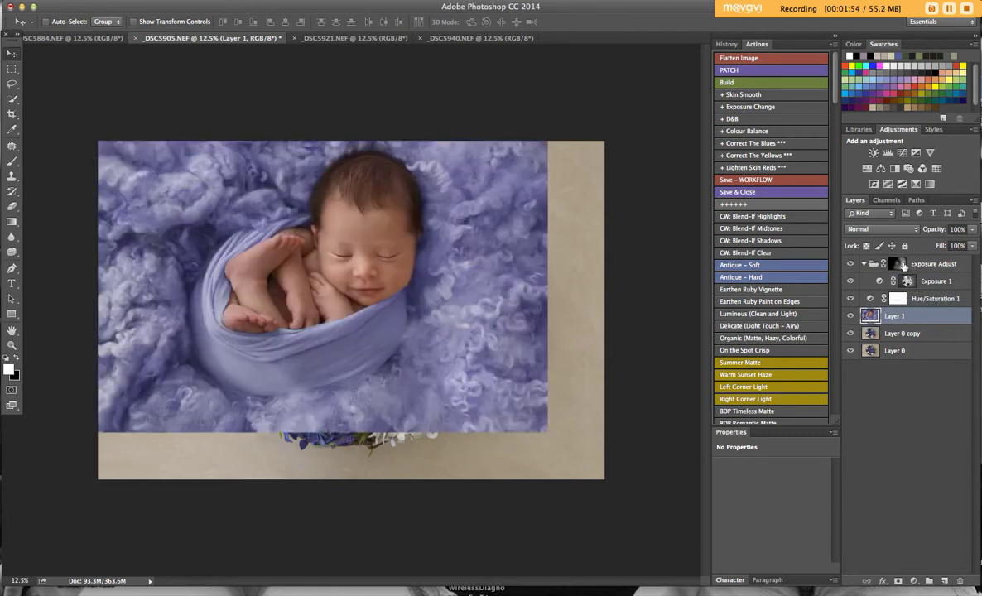
pyautogui.click(866, 263)
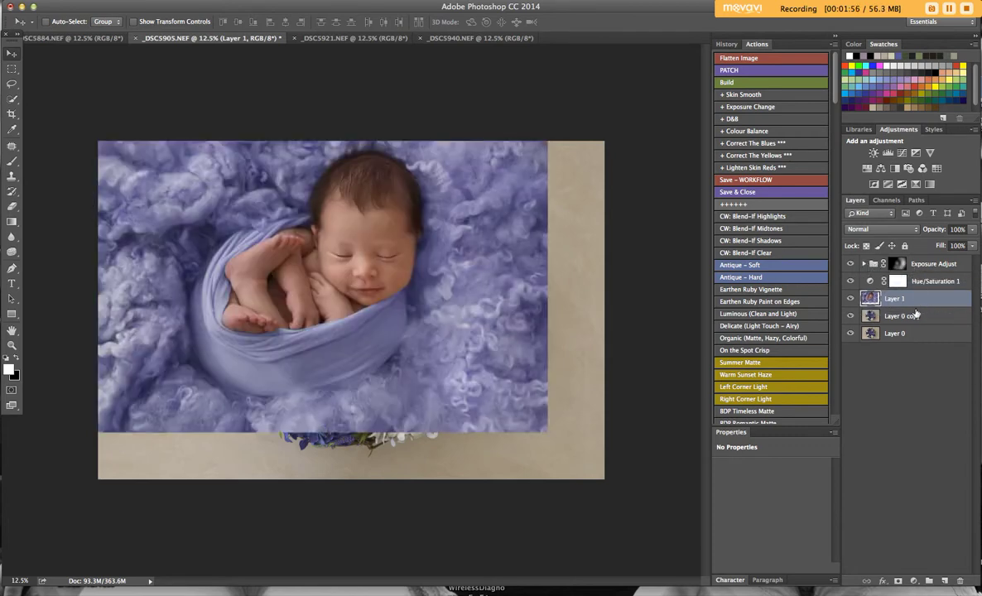
pyautogui.moveTo(914, 303); pyautogui.dragTo(908, 325)
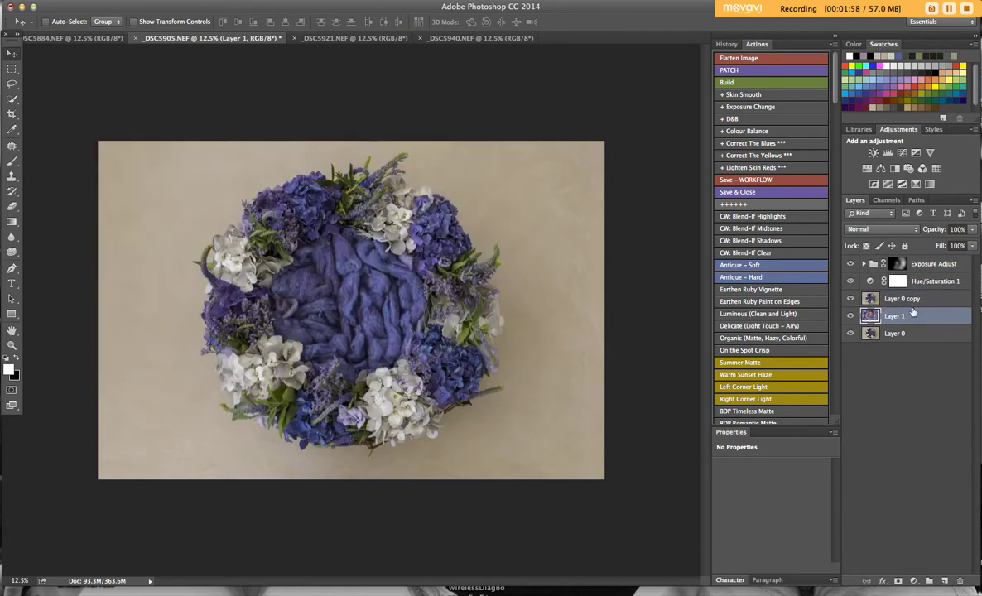
pyautogui.click(935, 264)
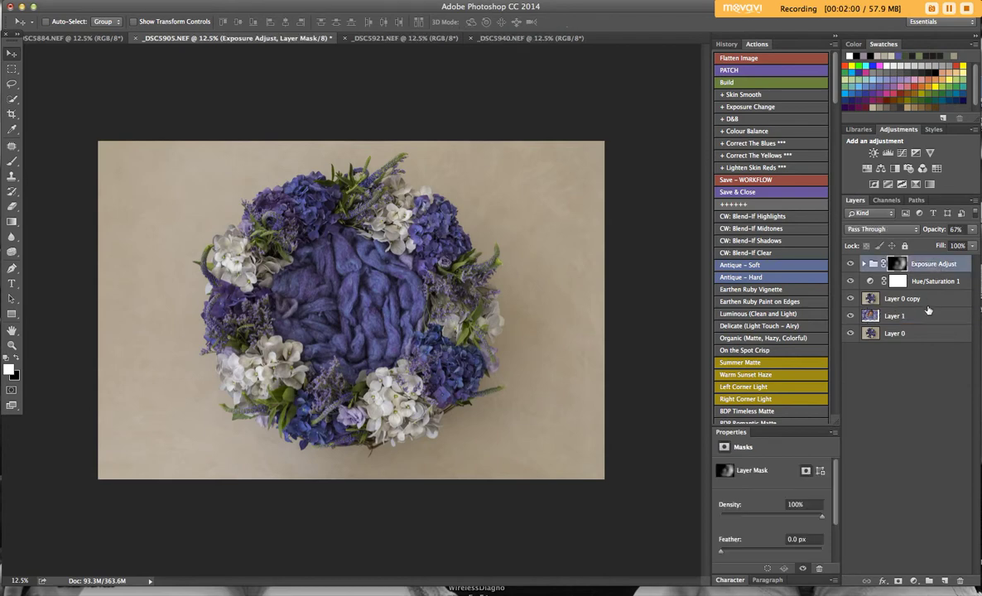
pyautogui.click(863, 317)
pyautogui.click(851, 316)
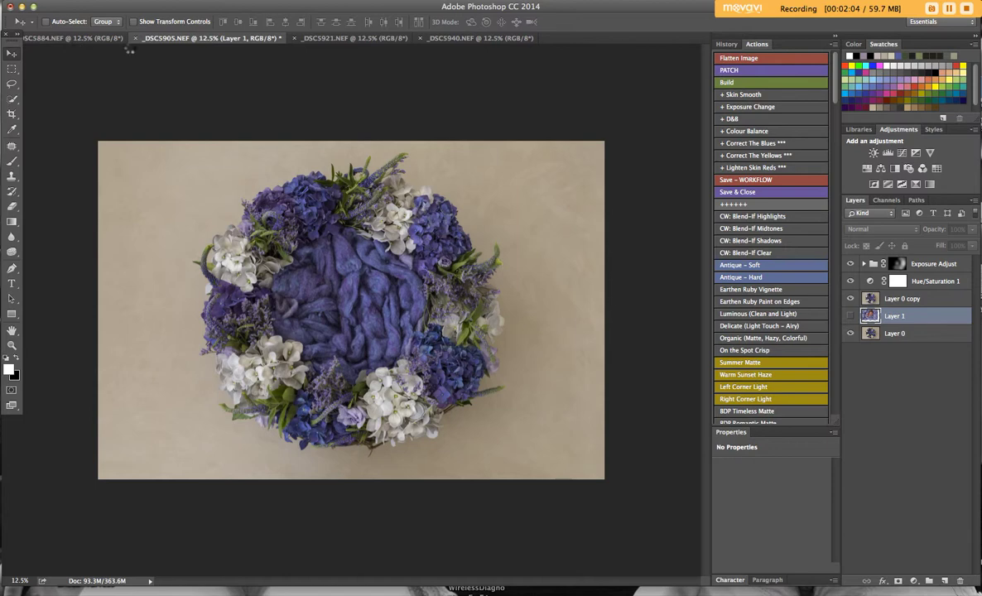
# - Flatten the wreath image, discarding its hidden layer, and copy the baby photo from _DSC5577.psd into it as a new layer
pyautogui.press('super+shift+e')
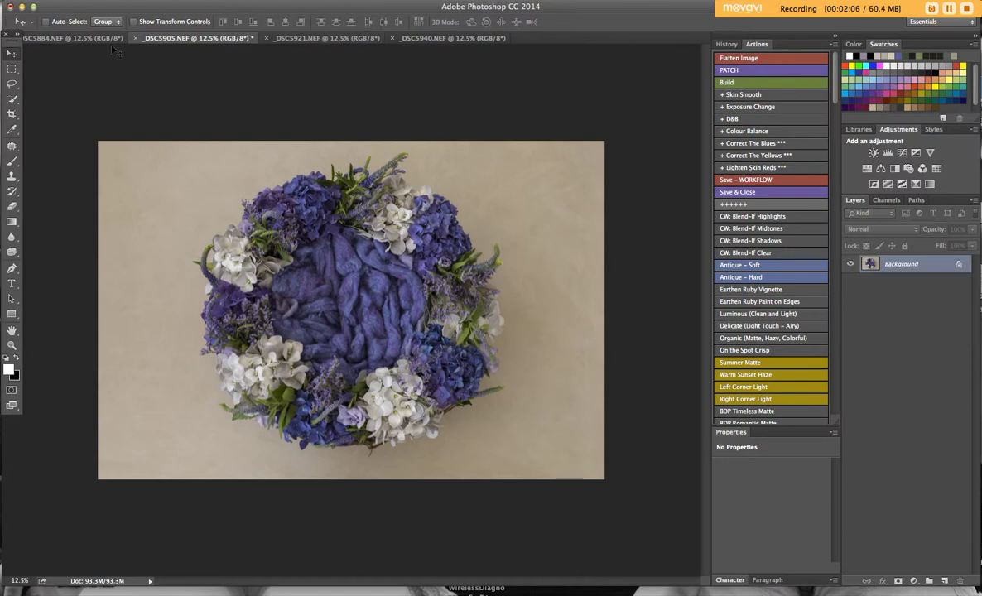
pyautogui.click(352, 1)
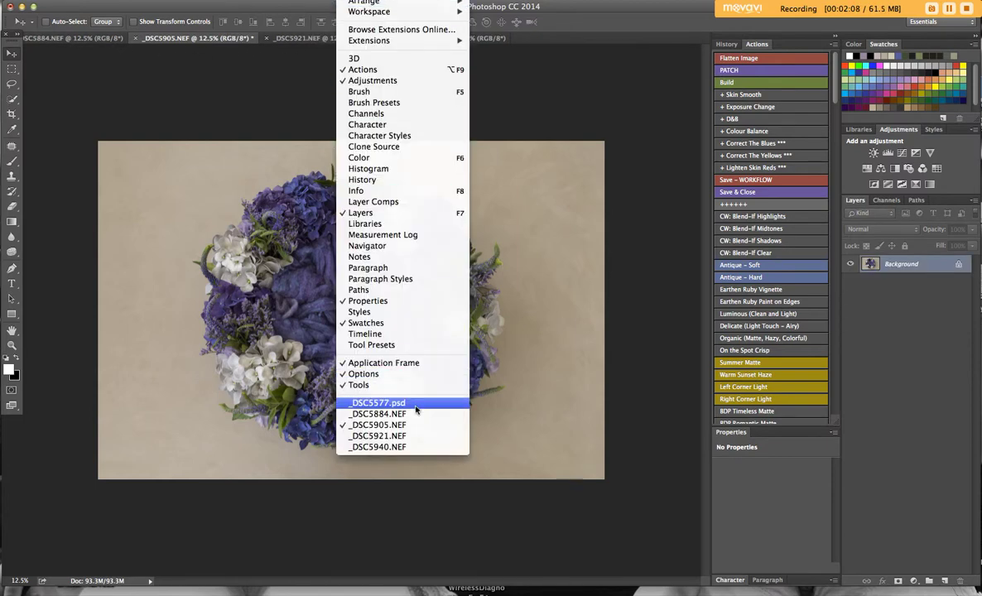
pyautogui.click(383, 403)
pyautogui.moveTo(254, 106); pyautogui.dragTo(455, 133)
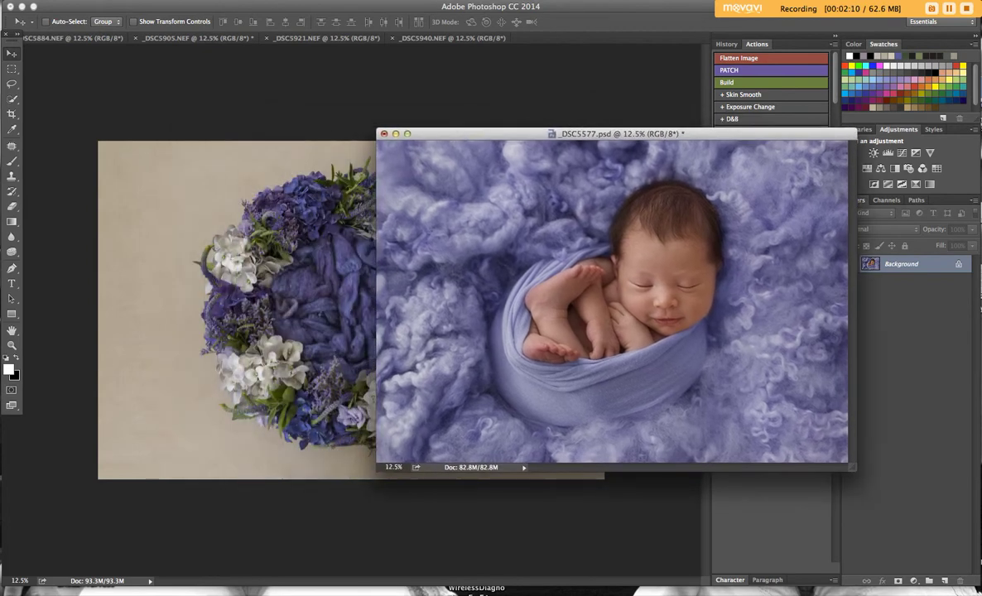
pyautogui.moveTo(446, 318); pyautogui.dragTo(313, 316)
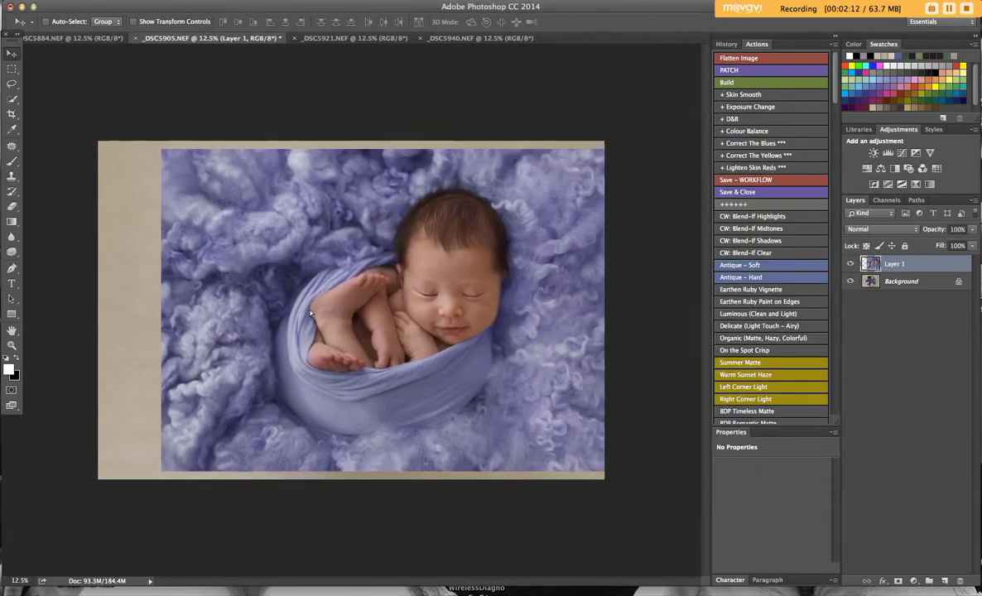
# - Scale the baby photo layer to about 49.7% with Free Transform and place it over the wreath's center
pyautogui.hotkey('ctrl', 't')
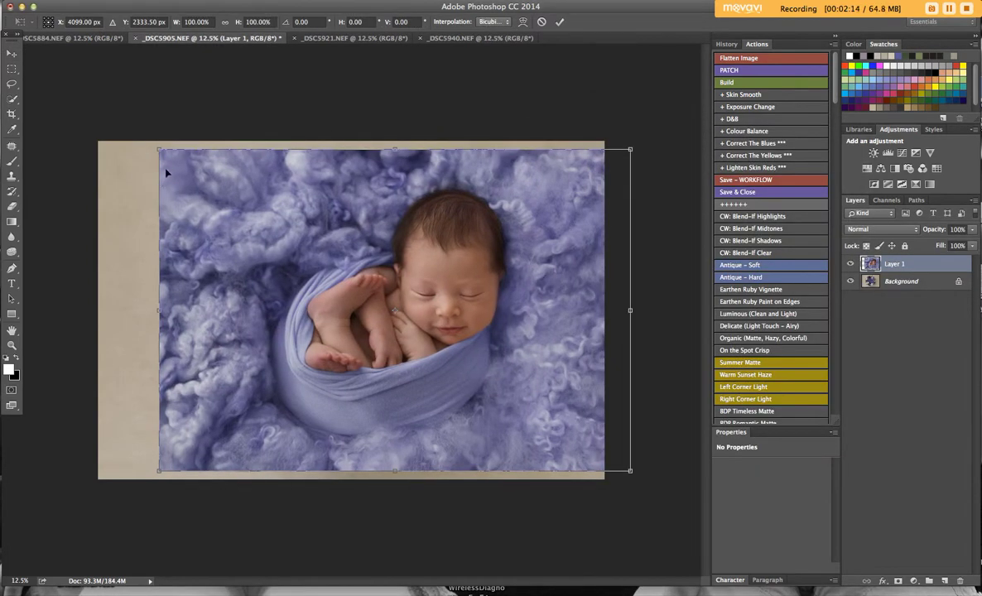
pyautogui.moveTo(158, 147); pyautogui.dragTo(400, 318)
pyautogui.moveTo(509, 396); pyautogui.dragTo(360, 311)
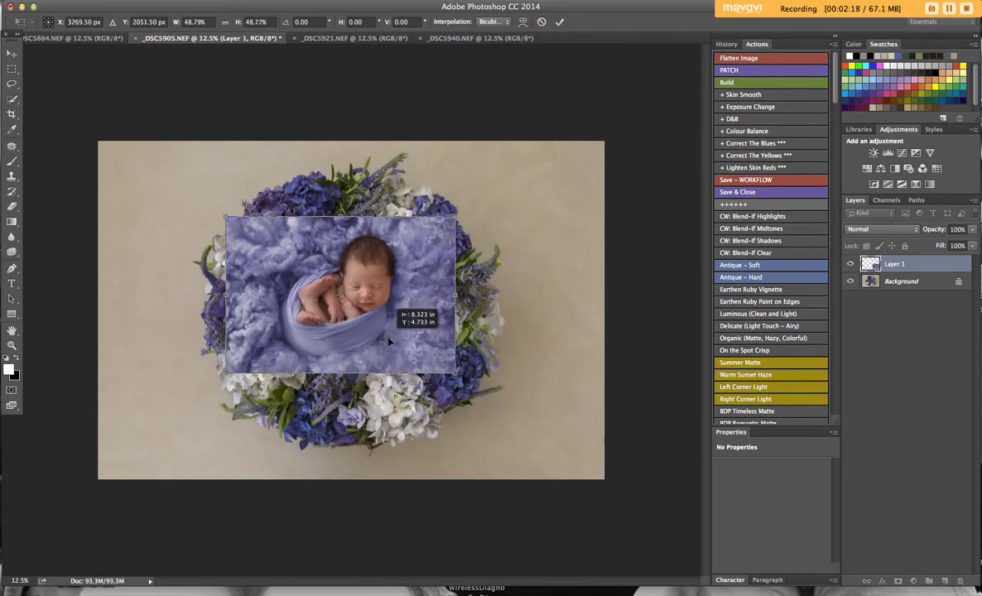
pyautogui.moveTo(461, 218); pyautogui.dragTo(465, 214)
pyautogui.moveTo(412, 256); pyautogui.dragTo(418, 260)
pyautogui.click(558, 22)
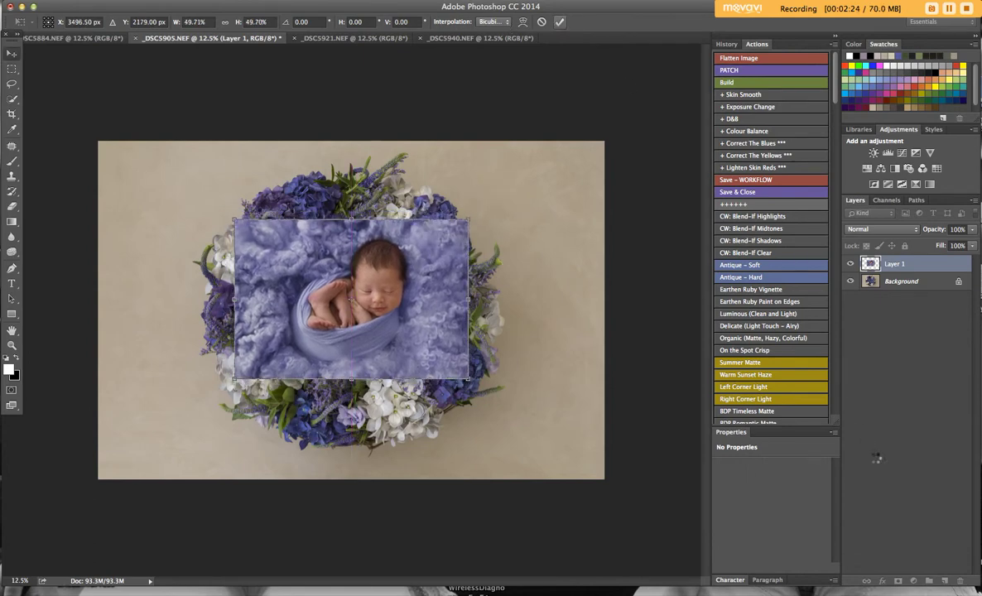
# - Add an inverted layer mask to Layer 1 and paint the baby back in white inside the wreath with a soft 396 px brush
pyautogui.click(899, 582)
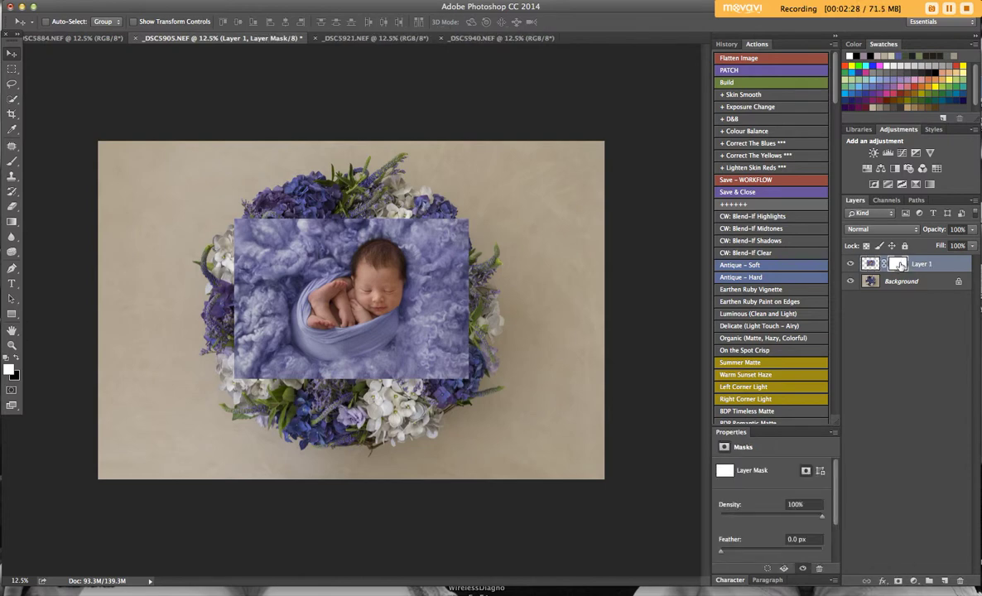
pyautogui.press('super+i')
pyautogui.click(11, 162)
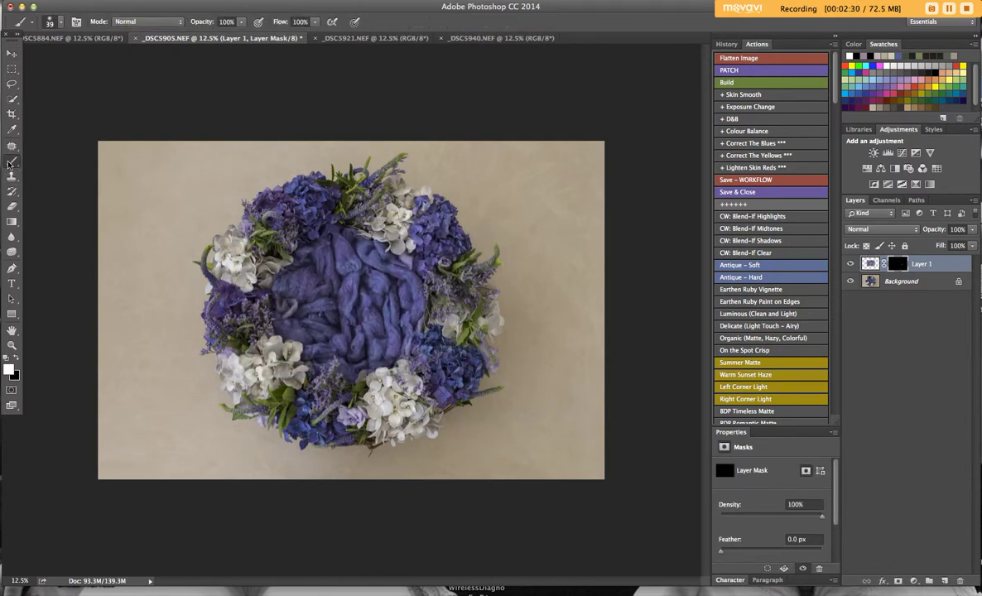
pyautogui.click(56, 22)
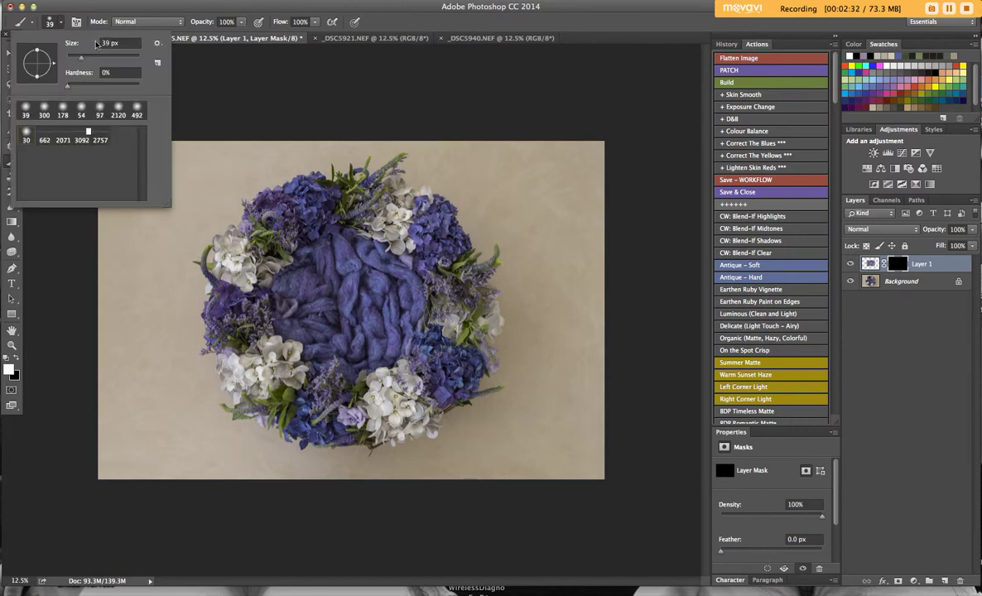
pyautogui.click(125, 58)
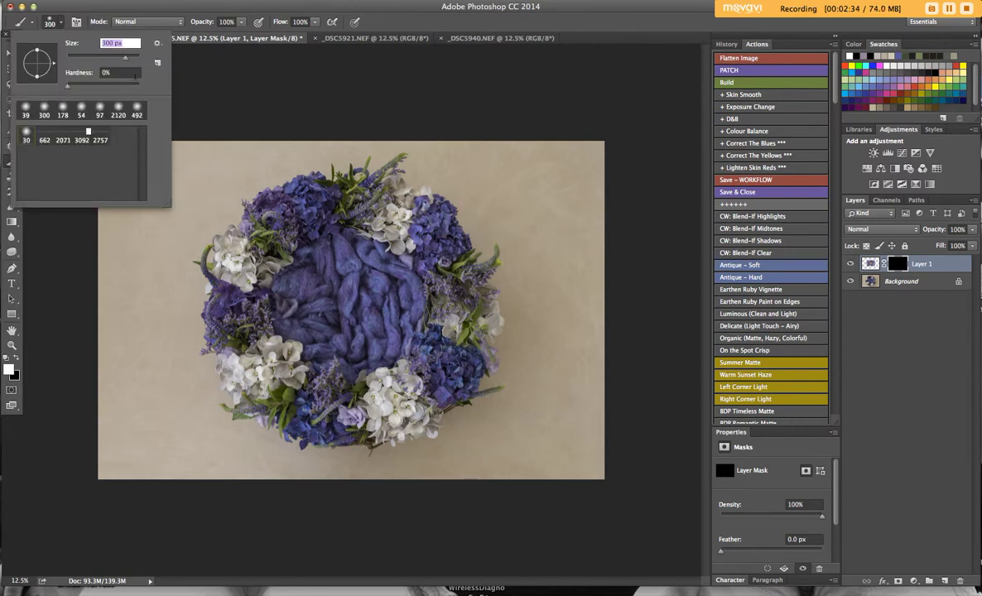
pyautogui.moveTo(125, 58); pyautogui.dragTo(129, 58)
pyautogui.moveTo(320, 270)
pyautogui.mouseDown()
pyautogui.moveTo(344, 318)
pyautogui.moveTo(302, 283)
pyautogui.moveTo(280, 286)
pyautogui.moveTo(348, 265)
pyautogui.moveTo(356, 275)
pyautogui.moveTo(302, 275)
pyautogui.moveTo(278, 286)
pyautogui.moveTo(321, 330)
pyautogui.moveTo(353, 263)
pyautogui.moveTo(344, 241)
pyautogui.moveTo(371, 256)
pyautogui.moveTo(331, 238)
pyautogui.moveTo(362, 281)
pyautogui.moveTo(331, 240)
pyautogui.moveTo(398, 269)
pyautogui.moveTo(367, 270)
pyautogui.moveTo(373, 244)
pyautogui.moveTo(380, 304)
pyautogui.moveTo(347, 347)
pyautogui.moveTo(360, 347)
pyautogui.moveTo(373, 335)
pyautogui.moveTo(354, 346)
pyautogui.moveTo(292, 316)
pyautogui.moveTo(276, 275)
pyautogui.moveTo(325, 260)
pyautogui.moveTo(339, 267)
pyautogui.moveTo(308, 248)
pyautogui.moveTo(322, 237)
pyautogui.moveTo(301, 241)
pyautogui.moveTo(310, 283)
pyautogui.moveTo(281, 266)
pyautogui.moveTo(291, 259)
pyautogui.moveTo(298, 325)
pyautogui.moveTo(341, 347)
pyautogui.moveTo(336, 328)
pyautogui.moveTo(372, 274)
pyautogui.moveTo(404, 265)
pyautogui.moveTo(322, 237)
pyautogui.moveTo(303, 245)
pyautogui.moveTo(348, 235)
pyautogui.moveTo(393, 333)
pyautogui.mouseUp()
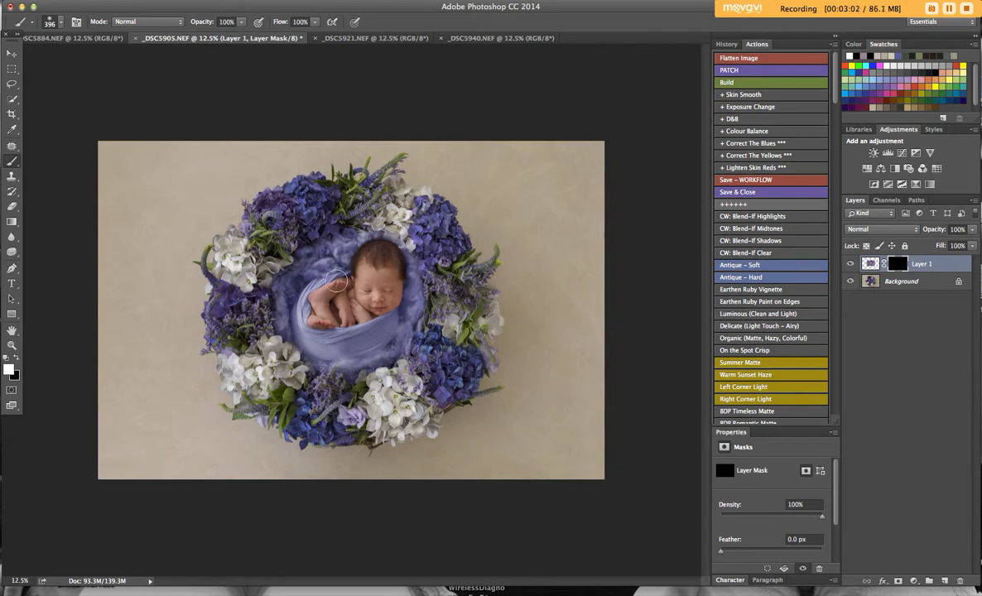
# - Move the masked baby layer slightly up and left, then scale it to 98.55% and rotate it -17.42° within the wreath
pyautogui.press('v')
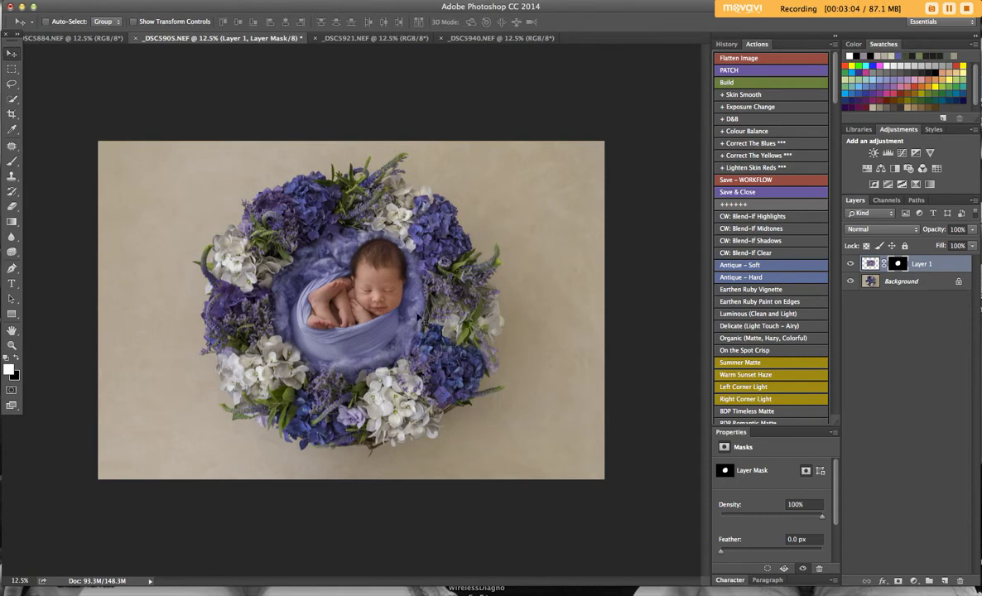
pyautogui.moveTo(378, 305); pyautogui.dragTo(372, 299)
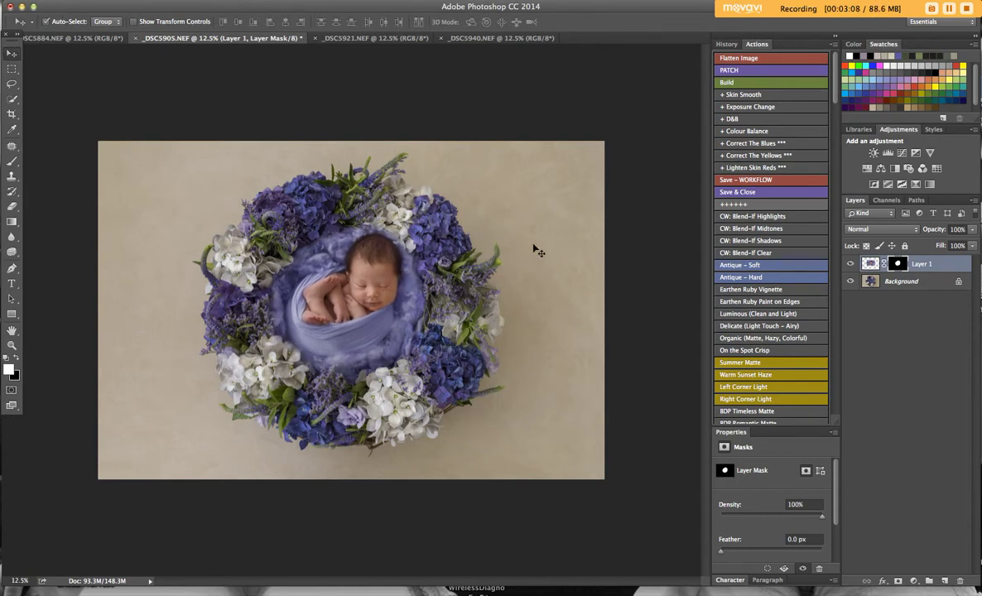
pyautogui.hotkey('ctrl', 't')
pyautogui.moveTo(462, 214); pyautogui.dragTo(457, 177)
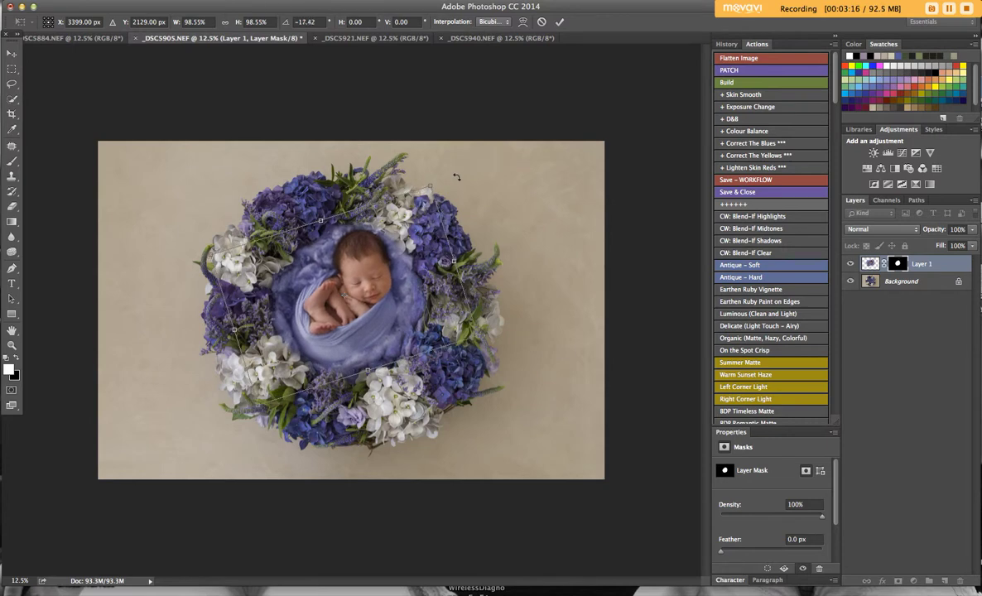
pyautogui.press('Return')
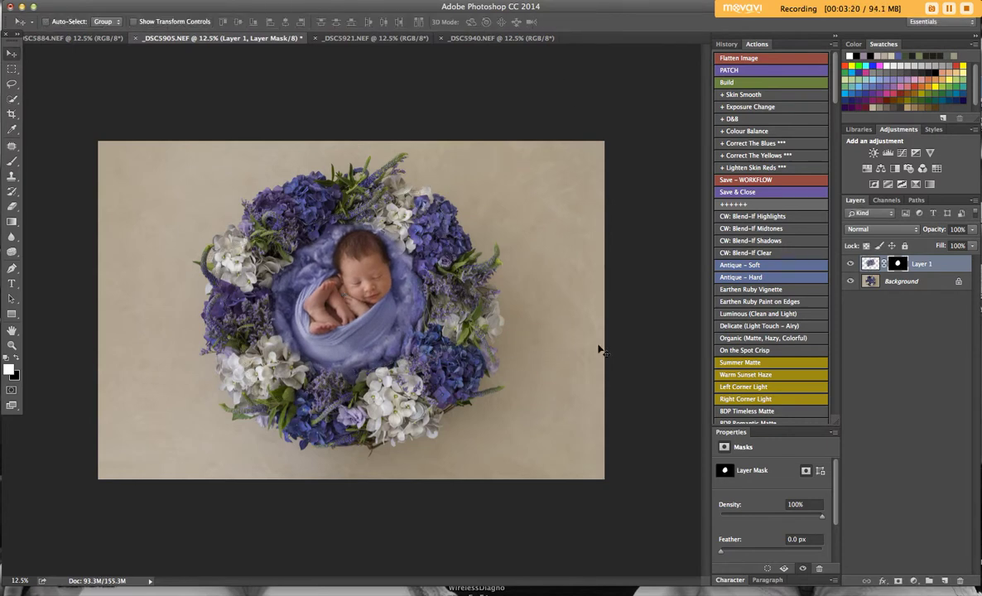
# - Choose the Brush tool with black and a soft 89 px tip to paint on Layer 1's mask
pyautogui.press('super+equal')
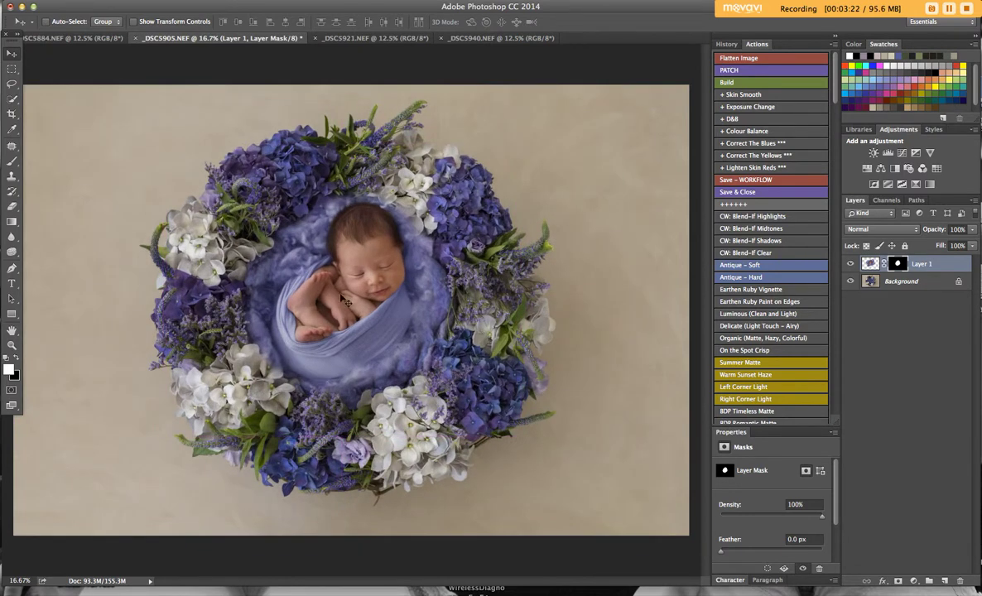
pyautogui.click(13, 160)
pyautogui.press('x')
pyautogui.click(59, 22)
pyautogui.moveTo(114, 56); pyautogui.dragTo(97, 57)
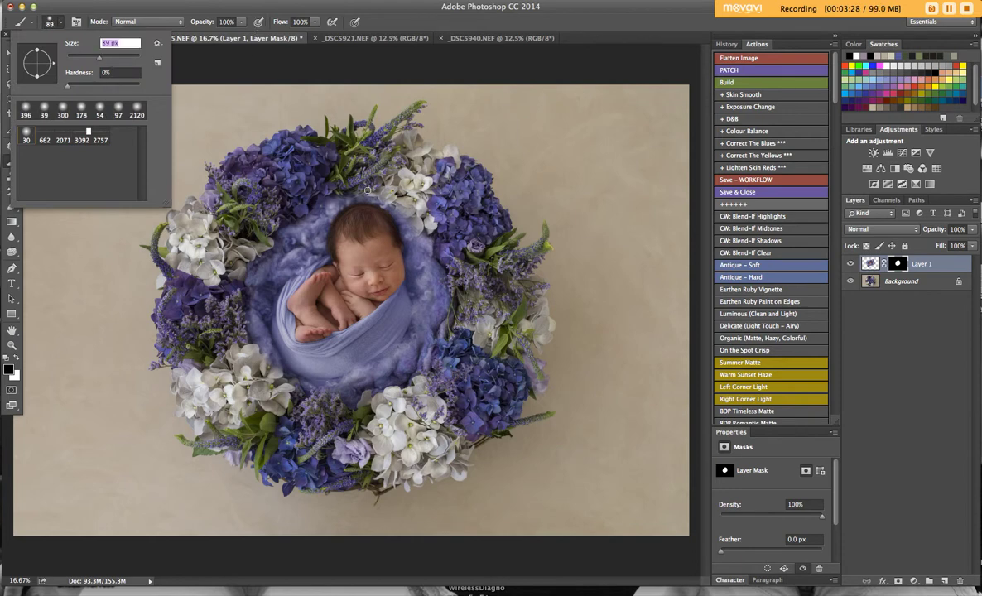
pyautogui.press('Return')
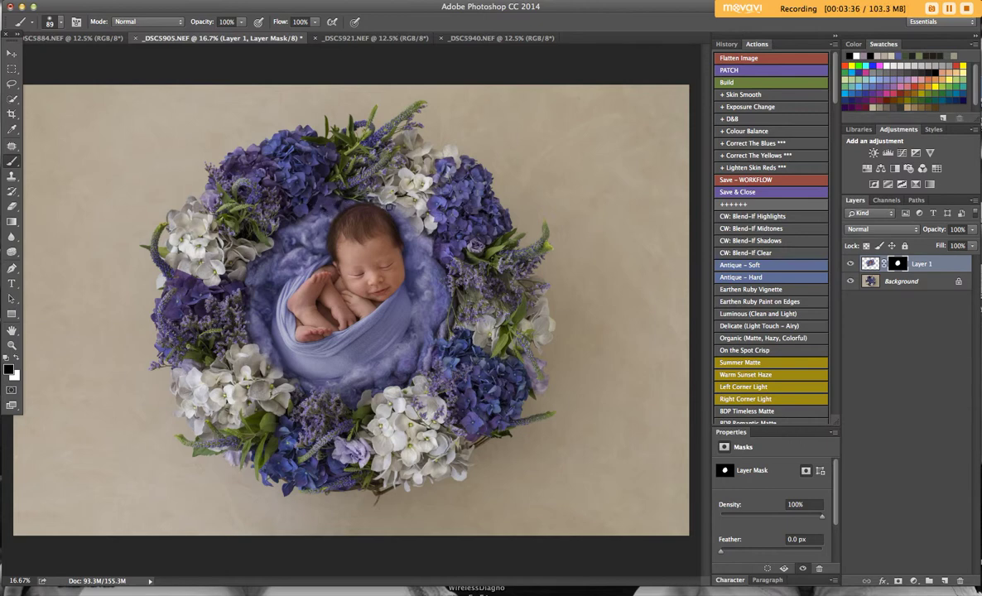
# - Paint black on Layer 1's mask with soft 31 px and 35 px brushes to uncover the white petals beside the baby's head
pyautogui.click(61, 22)
pyautogui.moveTo(86, 58); pyautogui.dragTo(83, 59)
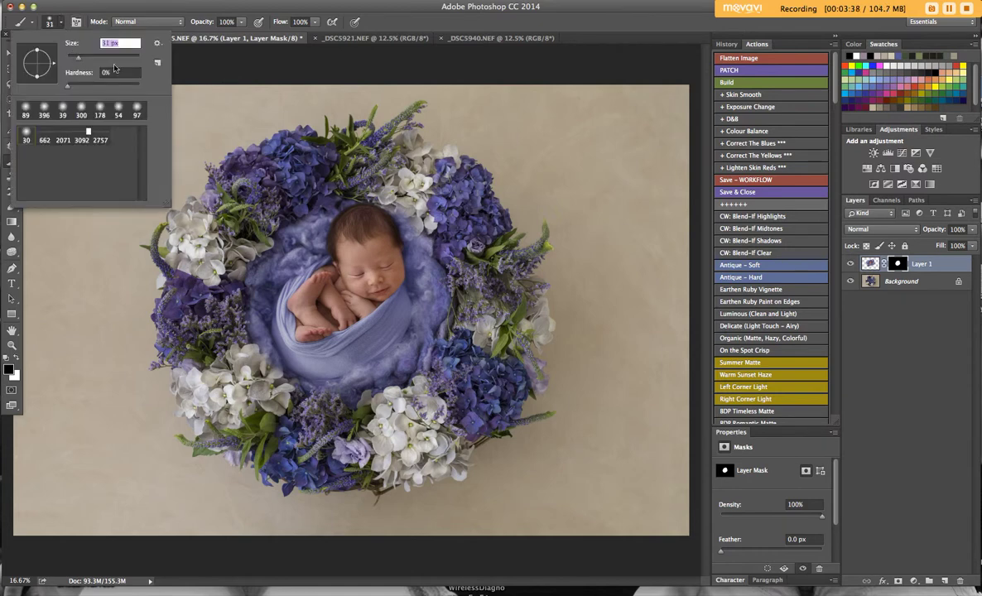
pyautogui.press('super+plus')
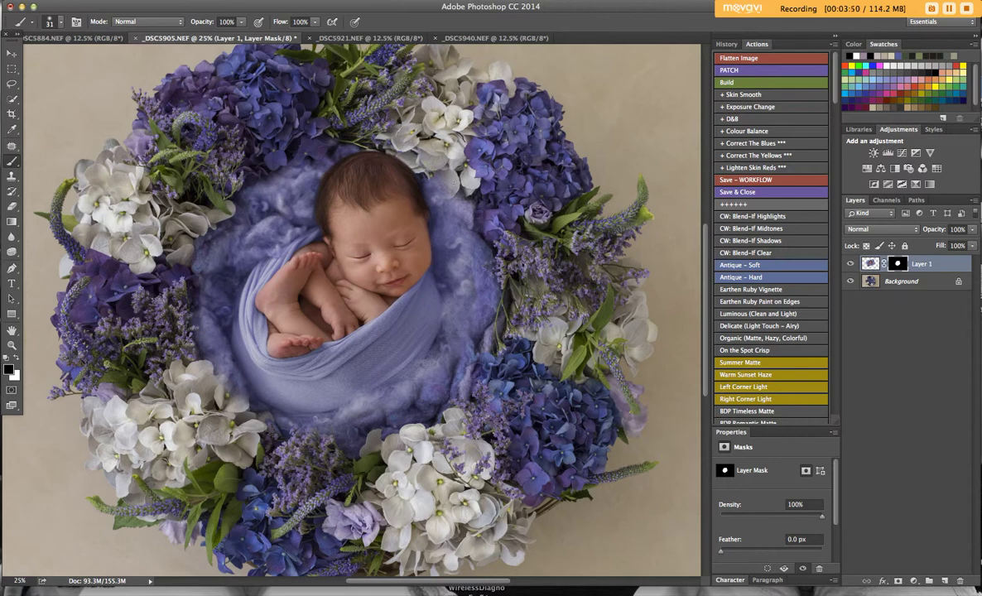
pyautogui.click(61, 23)
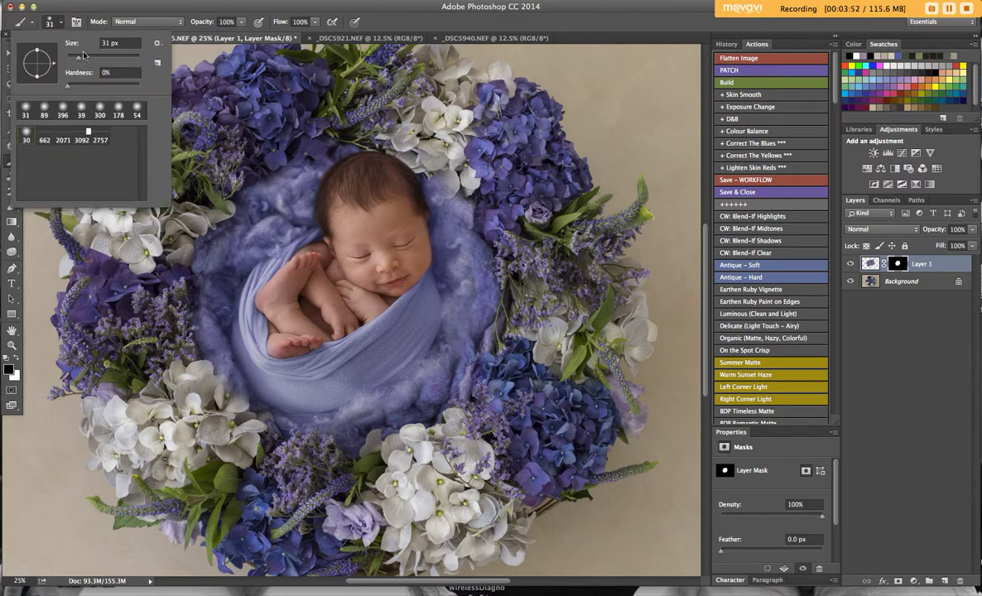
pyautogui.click(79, 59)
pyautogui.press('Return')
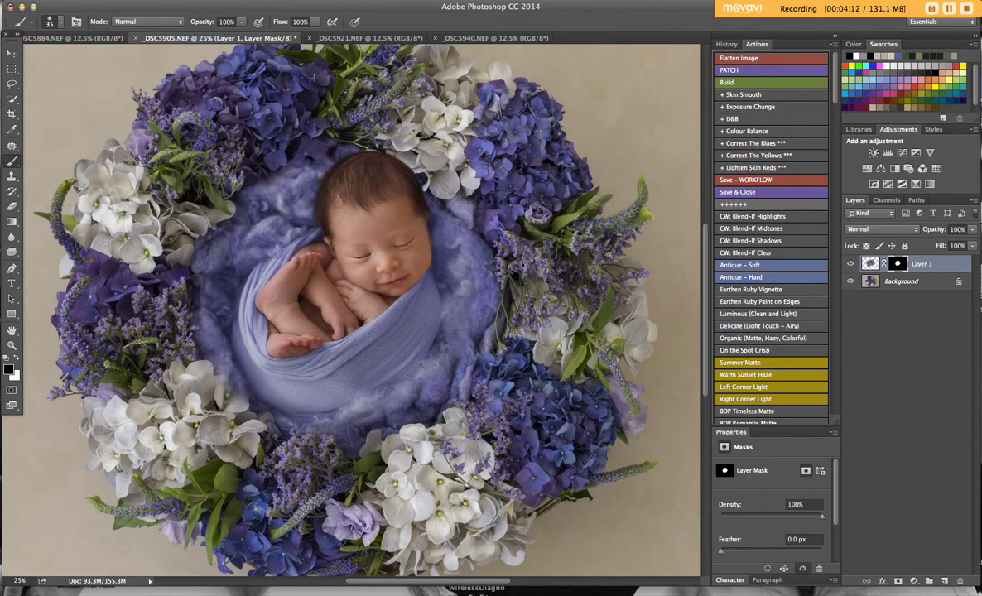
# - Enlarge the black mask brush to 87 px and paint the wool edge near the upper right of the baby's head
pyautogui.click(59, 23)
pyautogui.moveTo(93, 56); pyautogui.dragTo(108, 56)
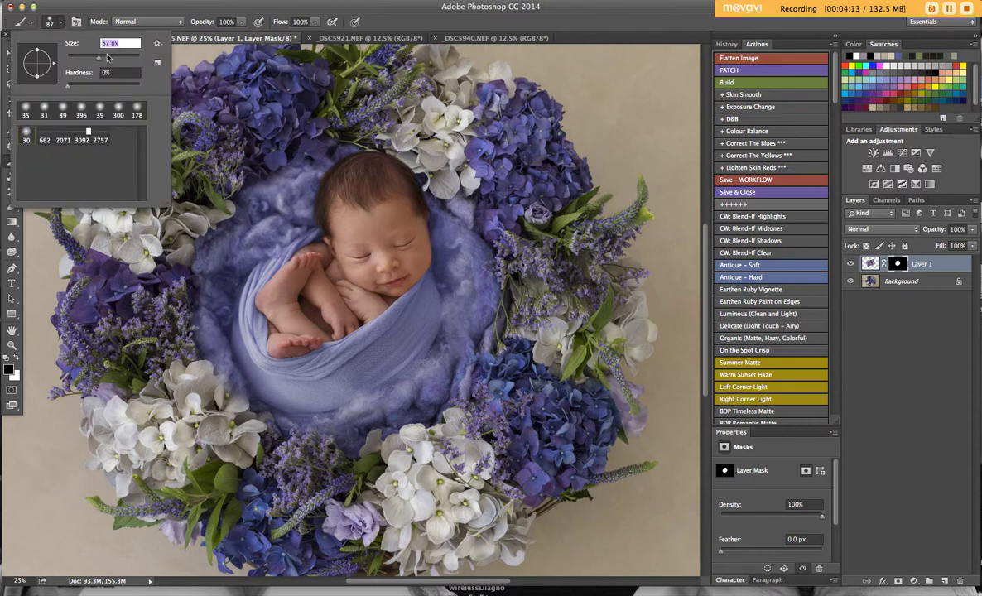
pyautogui.click(428, 161)
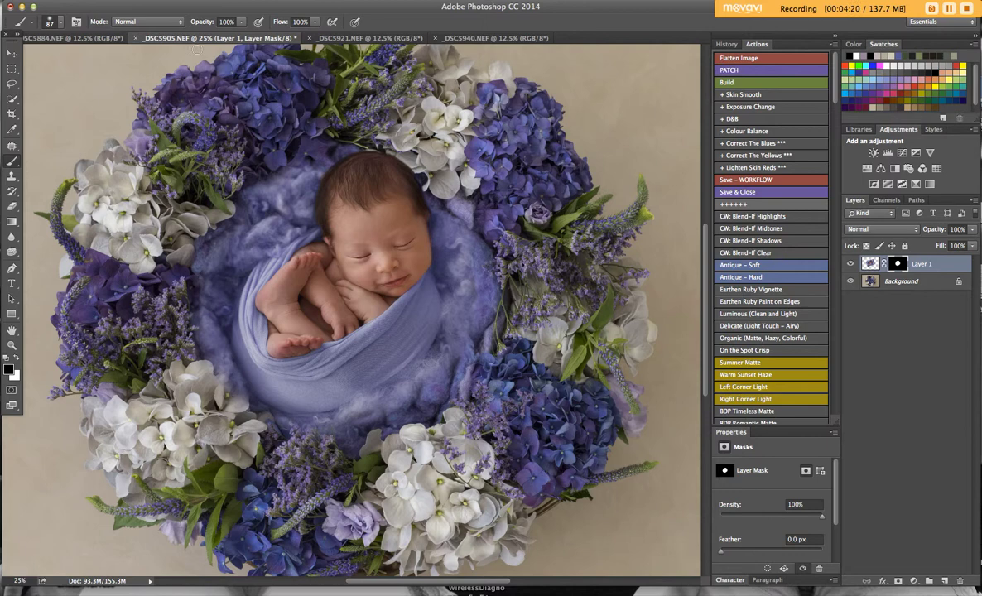
# - Blend the wool's lower, right and left edges into the wreath on Layer 1's mask with a black 140 px brush at 20% opacity
pyautogui.click(241, 22)
pyautogui.moveTo(225, 33); pyautogui.dragTo(196, 34)
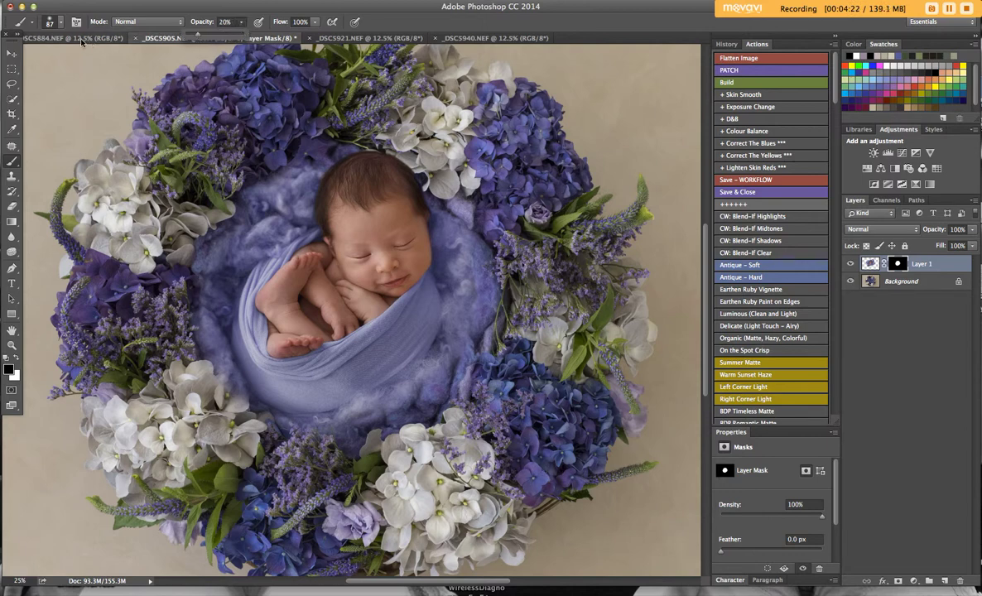
pyautogui.click(61, 24)
pyautogui.moveTo(97, 57); pyautogui.dragTo(111, 59)
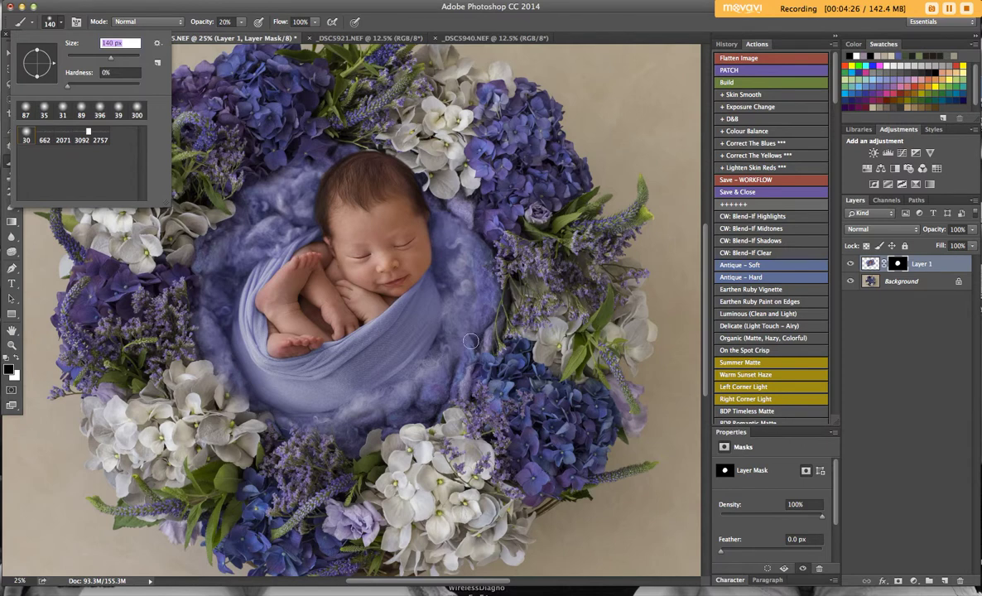
pyautogui.click(342, 382)
pyautogui.moveTo(373, 413); pyautogui.dragTo(344, 411)
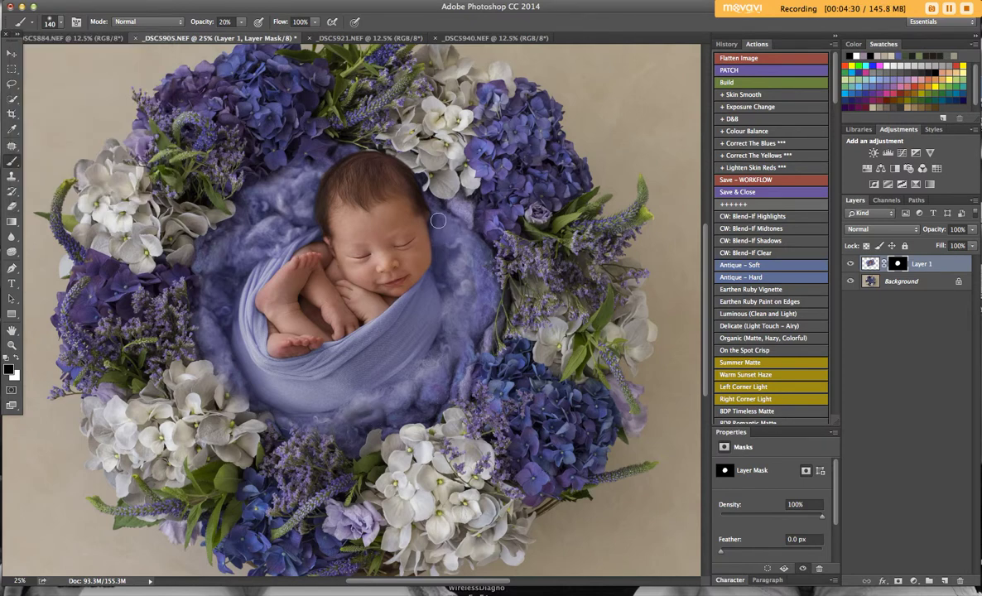
pyautogui.moveTo(457, 287)
pyautogui.mouseDown()
pyautogui.moveTo(468, 267)
pyautogui.moveTo(439, 275)
pyautogui.moveTo(434, 313)
pyautogui.mouseUp()
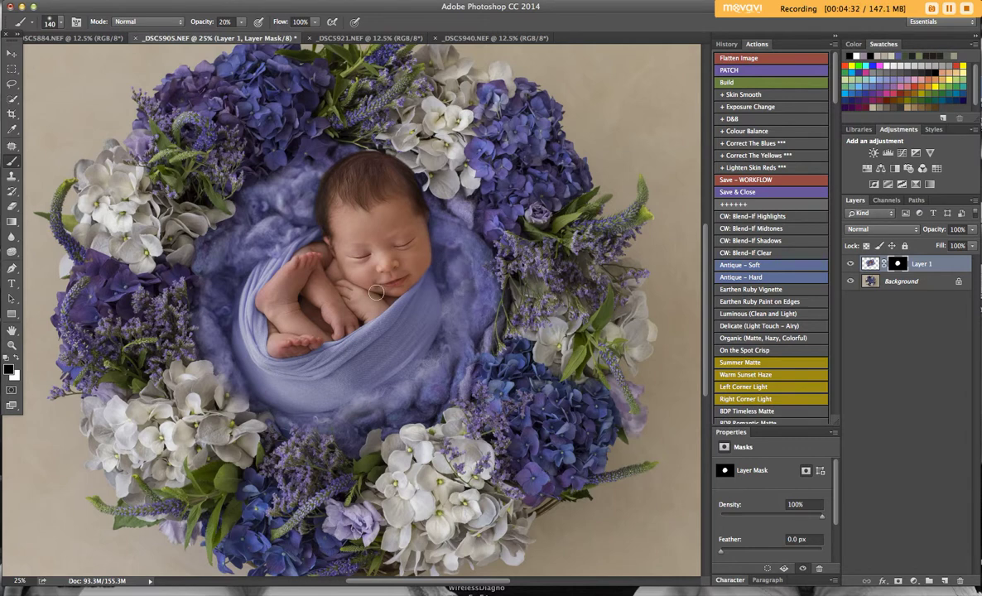
pyautogui.moveTo(203, 299)
pyautogui.mouseDown()
pyautogui.moveTo(210, 314)
pyautogui.moveTo(217, 300)
pyautogui.mouseUp()
pyautogui.moveTo(223, 359)
pyautogui.mouseDown()
pyautogui.moveTo(234, 393)
pyautogui.moveTo(223, 387)
pyautogui.moveTo(217, 358)
pyautogui.moveTo(242, 392)
pyautogui.moveTo(245, 383)
pyautogui.mouseUp()
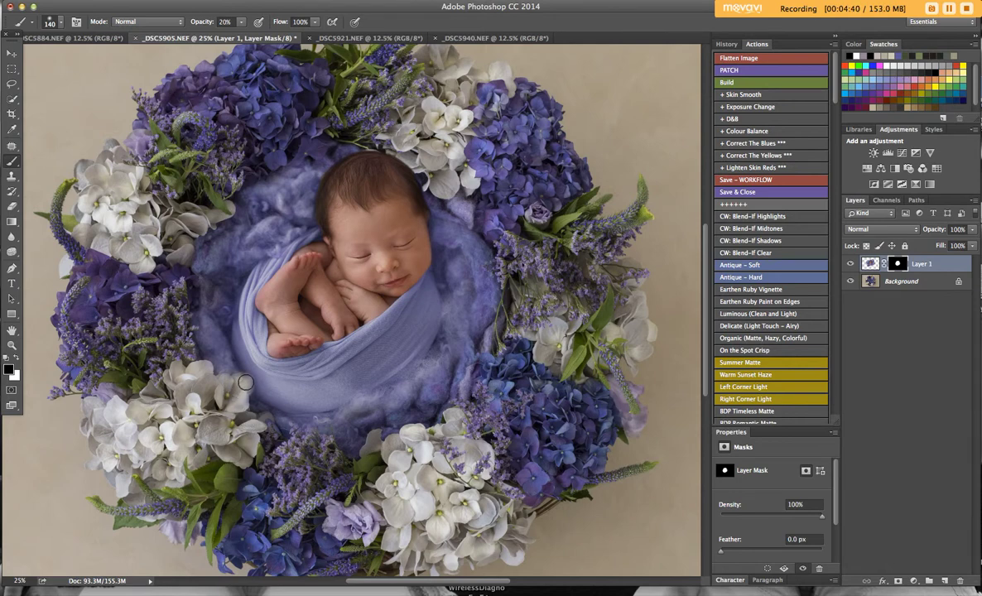
# - Uncover the white petals at the wool's lower-left edge with a black 43 px brush at 100% opacity on Layer 1's mask
pyautogui.click(59, 23)
pyautogui.click(80, 57)
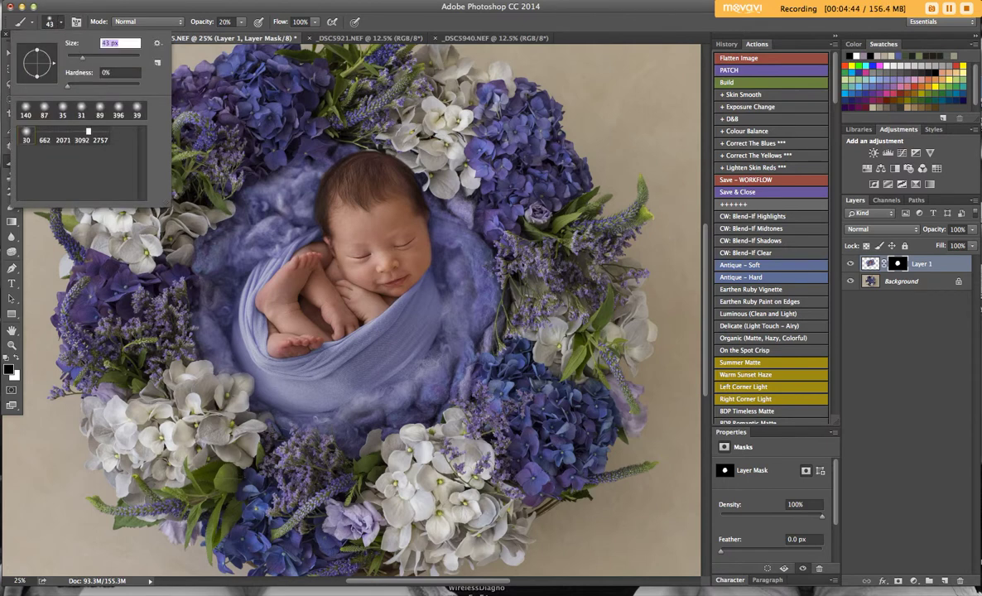
pyautogui.click(241, 22)
pyautogui.moveTo(242, 35); pyautogui.dragTo(289, 37)
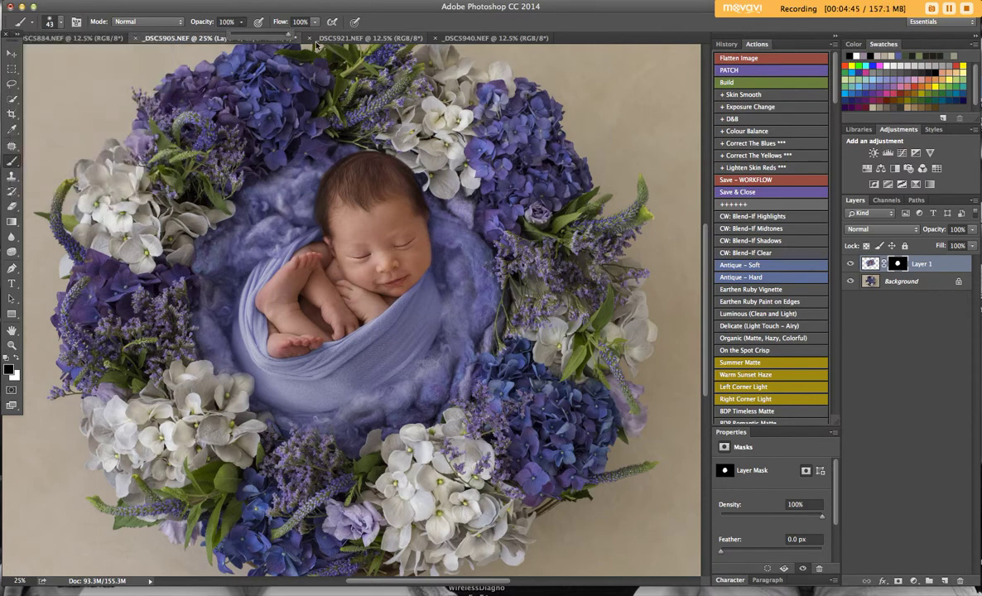
pyautogui.click(239, 377)
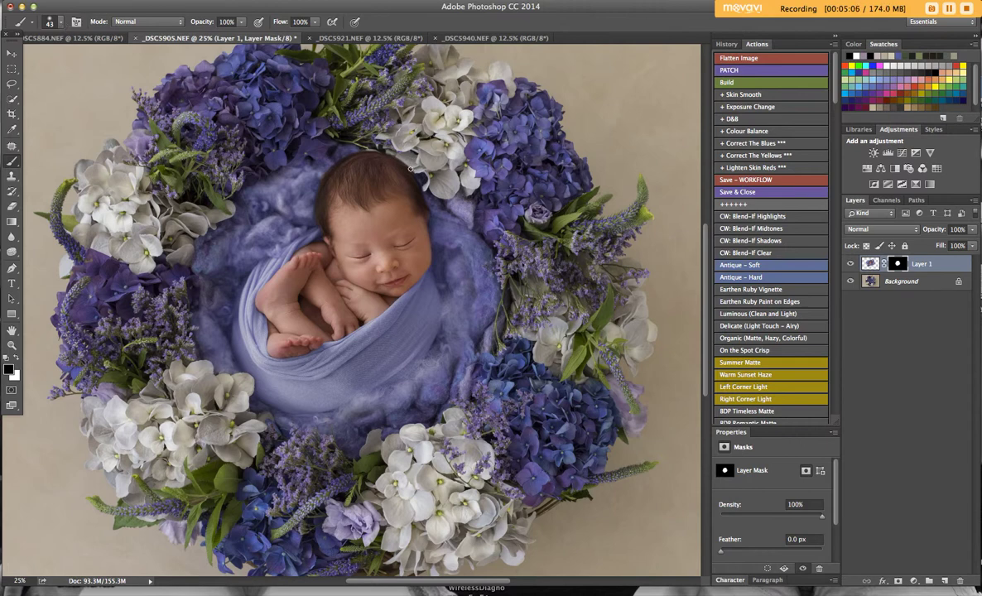
# - Reduce the mask brush to 23 px and clean up the mask edge along the right side of the baby's head
pyautogui.click(59, 22)
pyautogui.click(73, 57)
pyautogui.click(424, 181)
# - Soften the wool's outer edge around the baby on Layer 1's mask with a black 175 px brush at 14% opacity
pyautogui.click(58, 23)
pyautogui.click(117, 57)
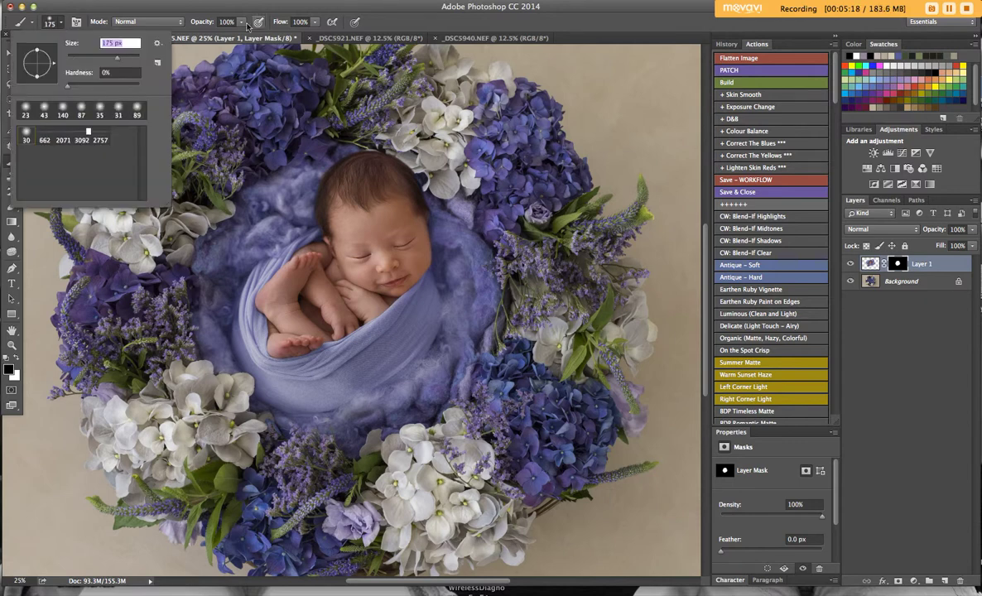
pyautogui.click(242, 35)
pyautogui.moveTo(222, 38); pyautogui.dragTo(194, 39)
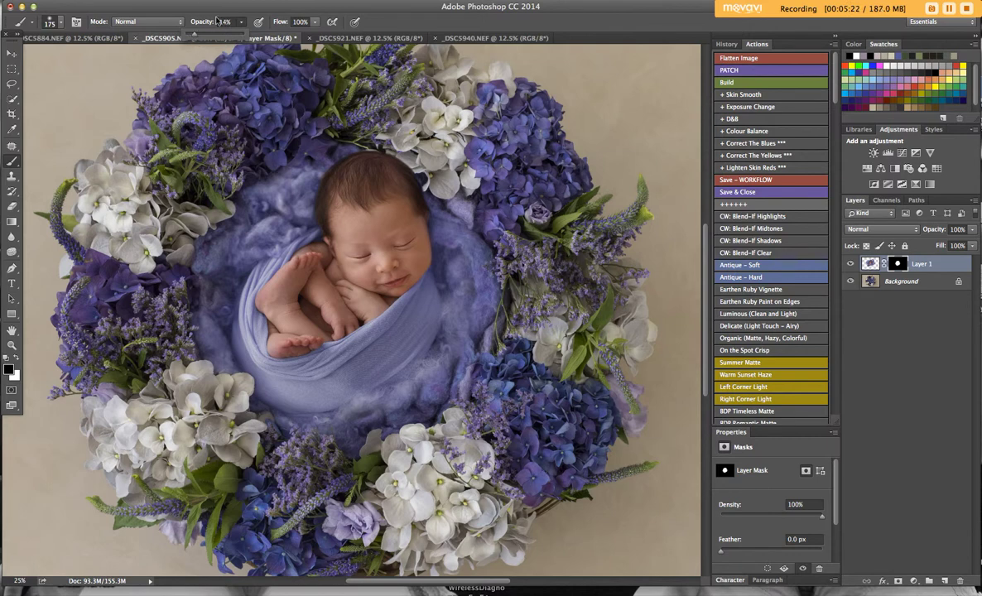
pyautogui.click(203, 316)
pyautogui.moveTo(211, 338)
pyautogui.mouseDown()
pyautogui.moveTo(222, 363)
pyautogui.moveTo(214, 276)
pyautogui.moveTo(218, 307)
pyautogui.moveTo(217, 274)
pyautogui.moveTo(242, 221)
pyautogui.moveTo(272, 219)
pyautogui.moveTo(287, 204)
pyautogui.moveTo(242, 197)
pyautogui.moveTo(288, 209)
pyautogui.moveTo(309, 170)
pyautogui.moveTo(298, 215)
pyautogui.moveTo(301, 189)
pyautogui.moveTo(250, 193)
pyautogui.moveTo(287, 189)
pyautogui.moveTo(301, 162)
pyautogui.moveTo(309, 168)
pyautogui.moveTo(302, 203)
pyautogui.moveTo(297, 172)
pyautogui.moveTo(276, 192)
pyautogui.moveTo(233, 170)
pyautogui.mouseUp()
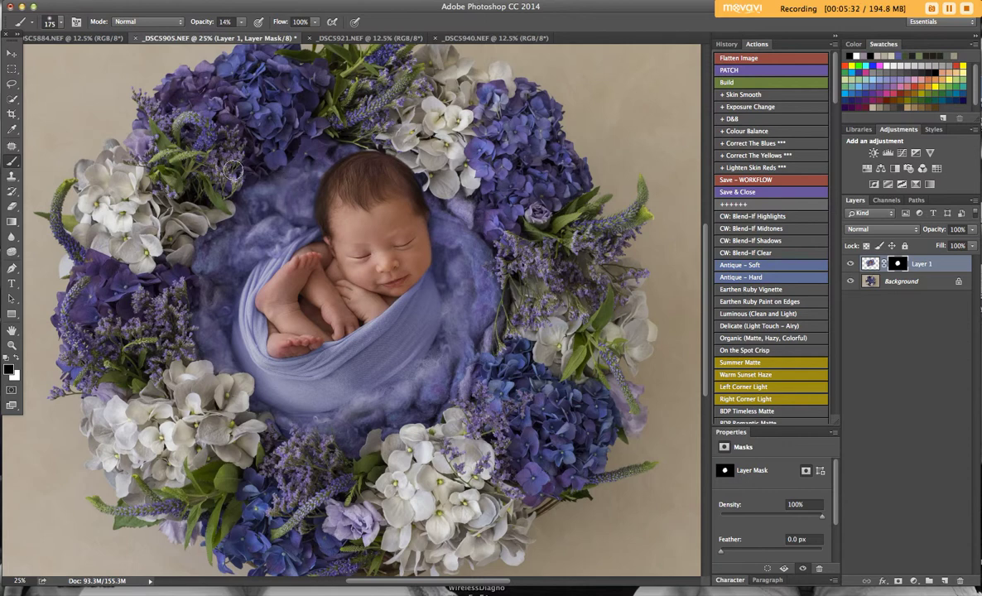
pyautogui.moveTo(487, 239)
pyautogui.mouseDown()
pyautogui.moveTo(440, 231)
pyautogui.moveTo(445, 221)
pyautogui.moveTo(450, 264)
pyautogui.moveTo(458, 232)
pyautogui.moveTo(379, 164)
pyautogui.moveTo(432, 166)
pyautogui.moveTo(458, 286)
pyautogui.moveTo(485, 323)
pyautogui.moveTo(449, 366)
pyautogui.moveTo(429, 373)
pyautogui.moveTo(421, 396)
pyautogui.moveTo(407, 407)
pyautogui.moveTo(404, 390)
pyautogui.moveTo(387, 415)
pyautogui.moveTo(371, 406)
pyautogui.moveTo(353, 424)
pyautogui.moveTo(368, 413)
pyautogui.moveTo(360, 405)
pyautogui.moveTo(341, 432)
pyautogui.mouseUp()
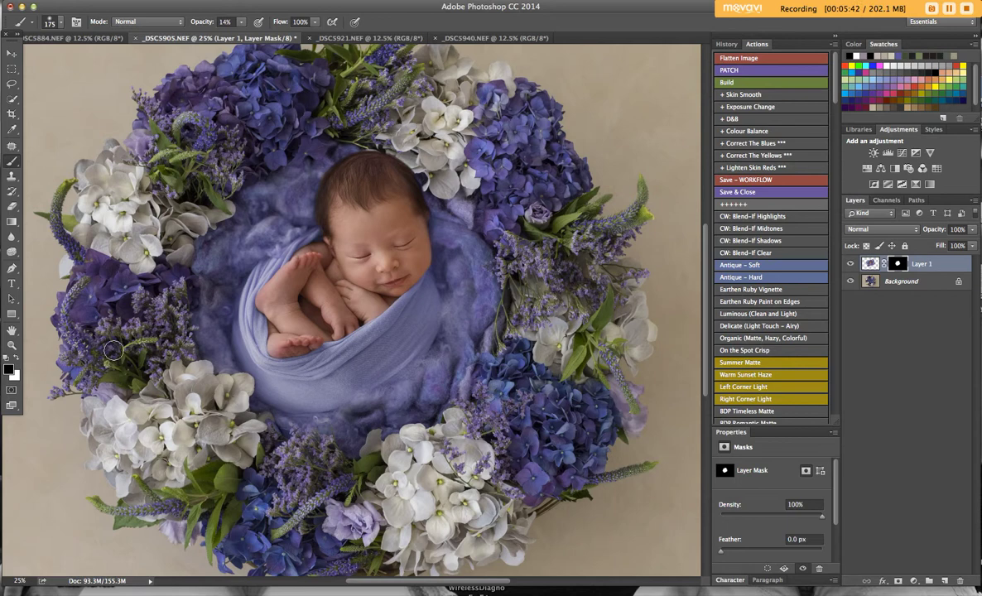
# - Paint white over the lower and right wool on Layer 1's mask, and undo the last brush stroke
pyautogui.click(17, 357)
pyautogui.moveTo(384, 396)
pyautogui.mouseDown()
pyautogui.moveTo(351, 415)
pyautogui.moveTo(371, 407)
pyautogui.moveTo(353, 413)
pyautogui.moveTo(352, 436)
pyautogui.moveTo(342, 413)
pyautogui.moveTo(391, 396)
pyautogui.moveTo(353, 412)
pyautogui.moveTo(378, 406)
pyautogui.moveTo(365, 423)
pyautogui.moveTo(398, 415)
pyautogui.moveTo(372, 419)
pyautogui.moveTo(368, 430)
pyautogui.moveTo(391, 415)
pyautogui.moveTo(349, 424)
pyautogui.moveTo(312, 412)
pyautogui.moveTo(417, 402)
pyautogui.moveTo(440, 278)
pyautogui.mouseUp()
pyautogui.moveTo(435, 391)
pyautogui.mouseDown()
pyautogui.moveTo(384, 419)
pyautogui.moveTo(433, 411)
pyautogui.mouseUp()
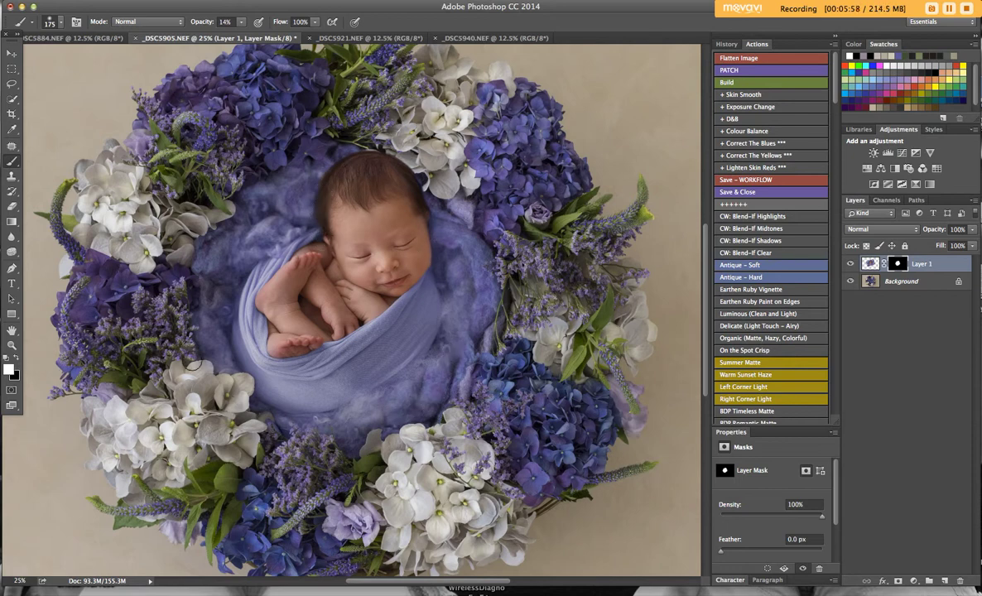
pyautogui.click(726, 44)
pyautogui.click(771, 395)
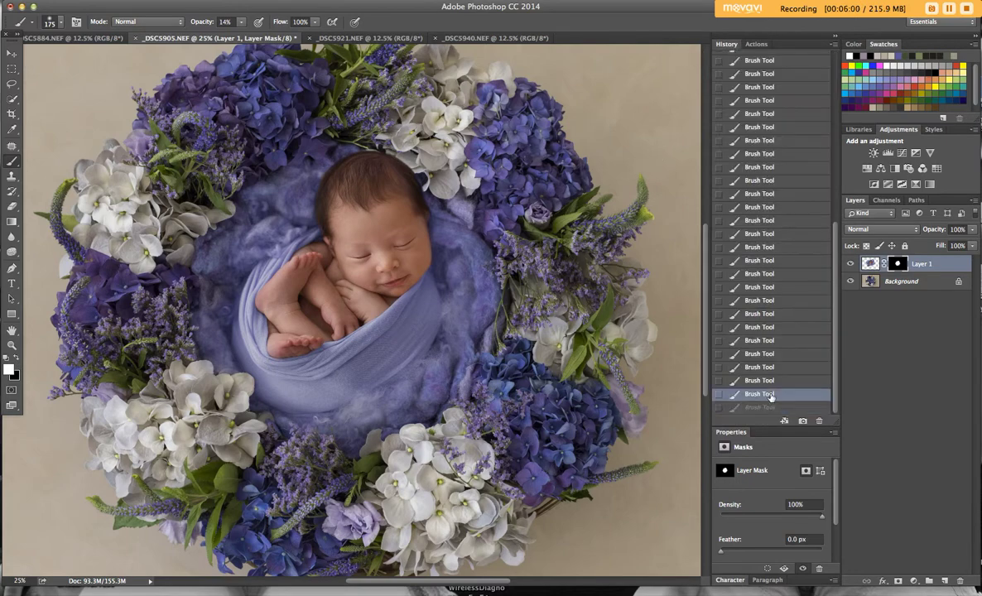
# - Try to blend the wool above and to the right of the baby's head with black strokes on Layer 1's mask
pyautogui.click(16, 358)
pyautogui.moveTo(328, 147); pyautogui.dragTo(319, 147)
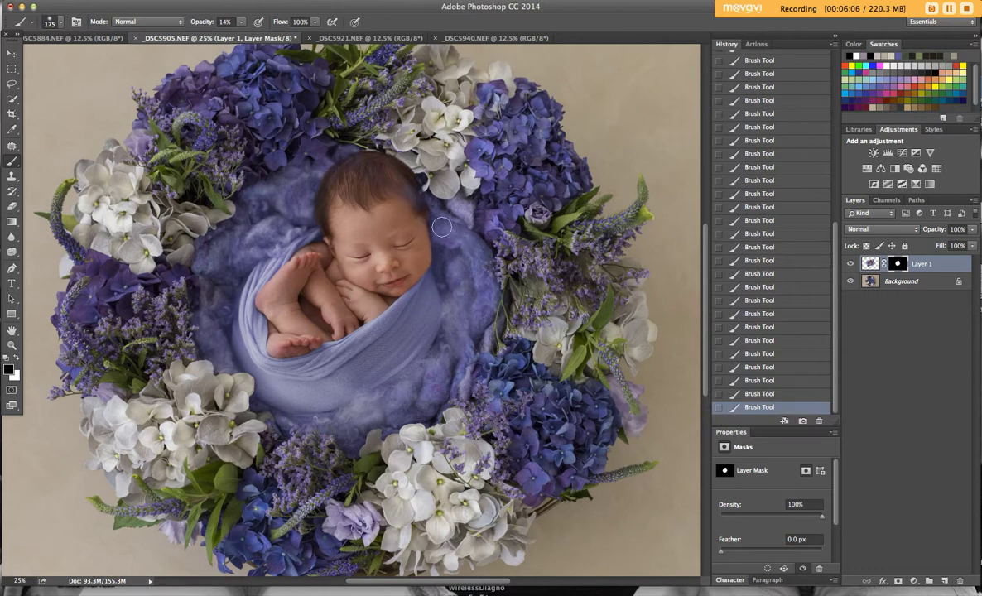
pyautogui.moveTo(424, 217); pyautogui.dragTo(412, 199)
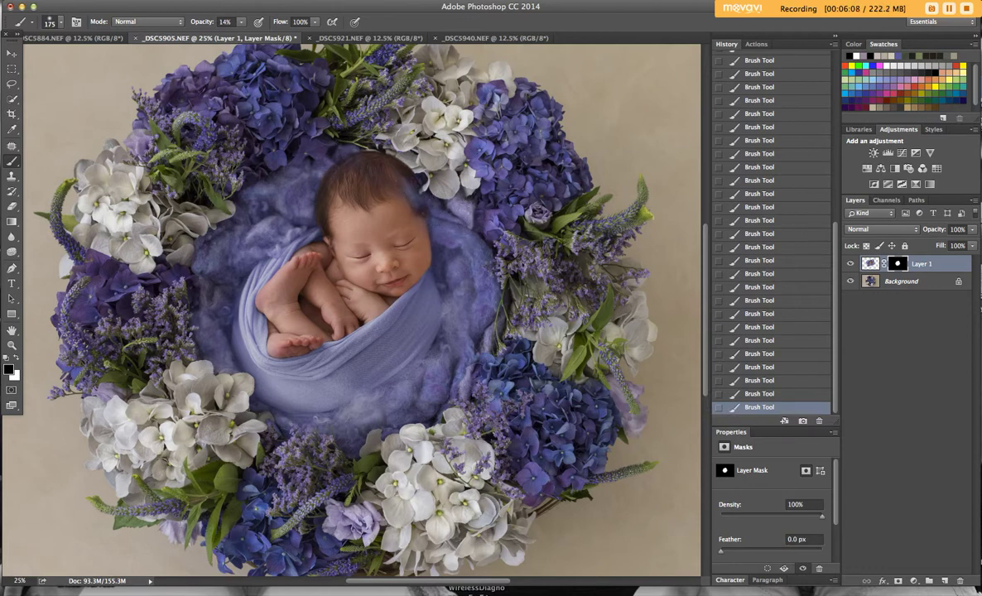
# - Step back through the history to undo the recent brush strokes on Layer 1's mask
pyautogui.click(775, 329)
pyautogui.click(778, 275)
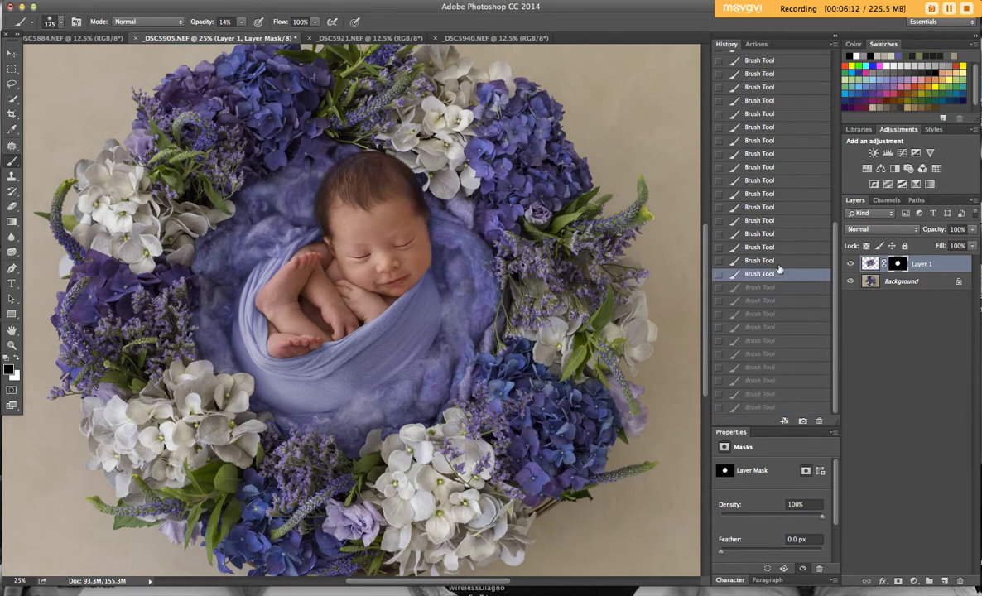
pyautogui.click(778, 248)
pyautogui.click(777, 235)
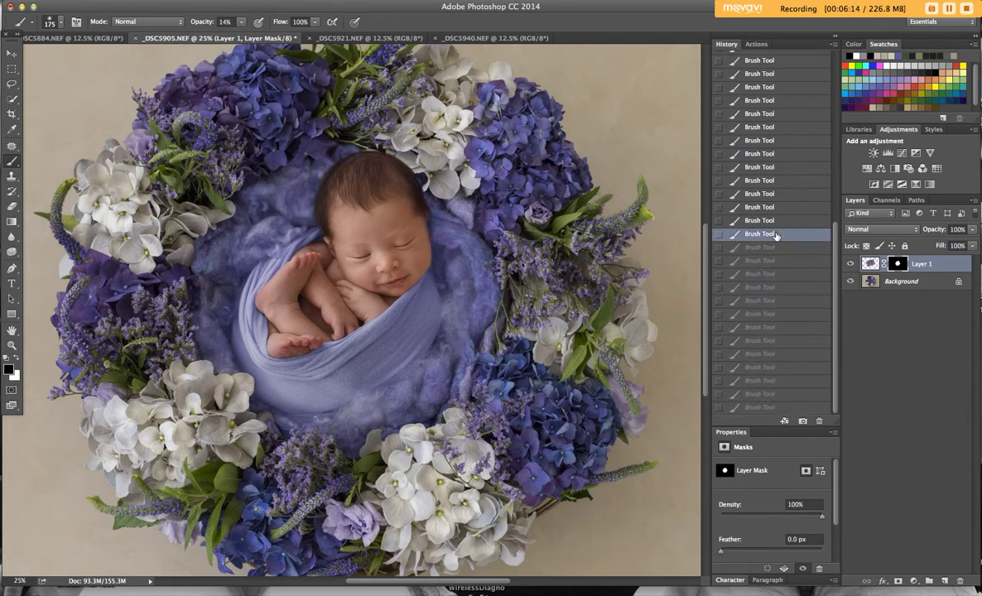
pyautogui.click(769, 221)
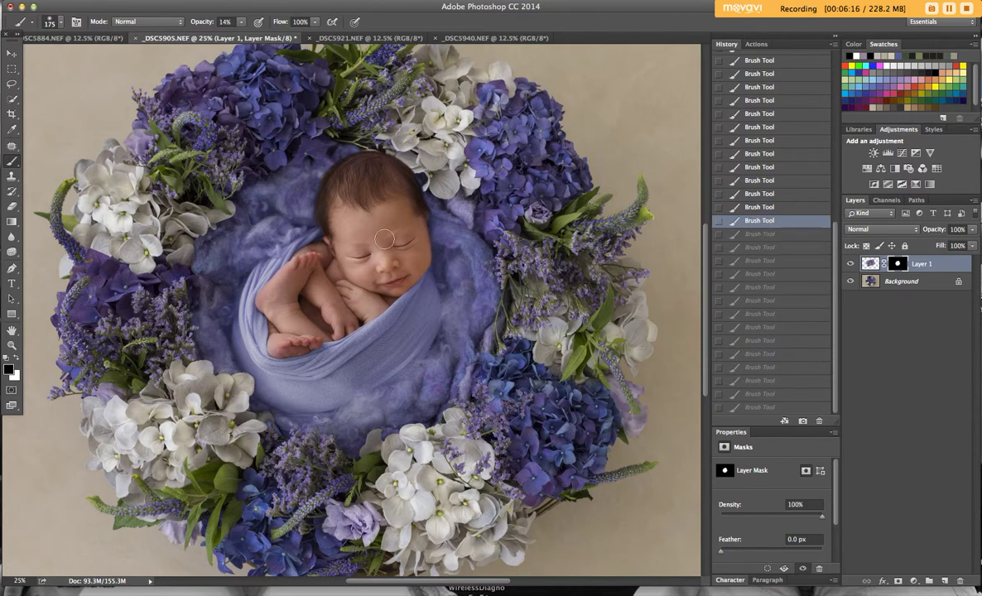
# - Refine Layer 1's mask above the baby's head and around the wool with alternating white and black at 14% opacity
pyautogui.click(15, 361)
pyautogui.moveTo(364, 155); pyautogui.dragTo(336, 143)
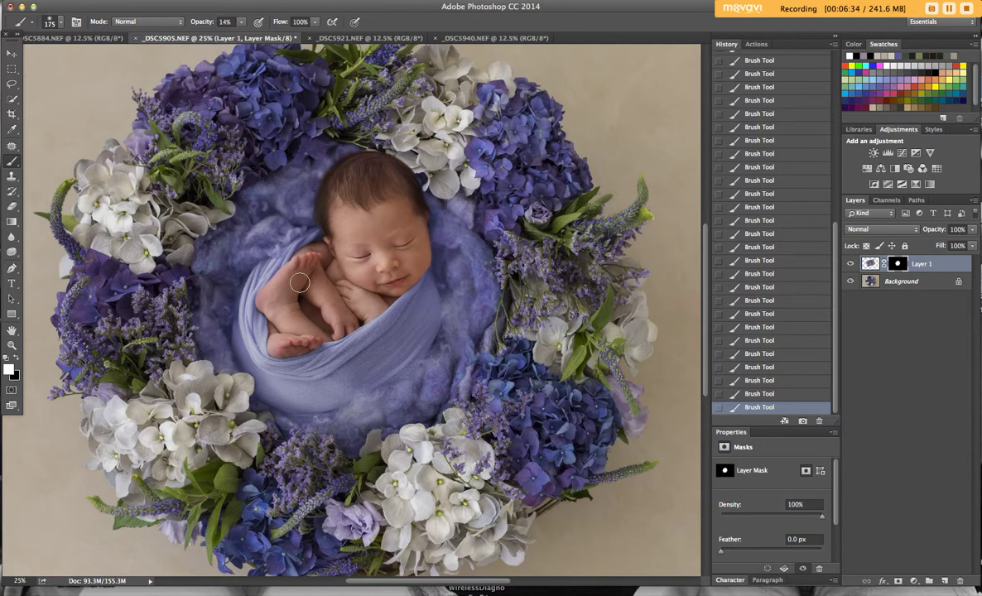
pyautogui.click(17, 359)
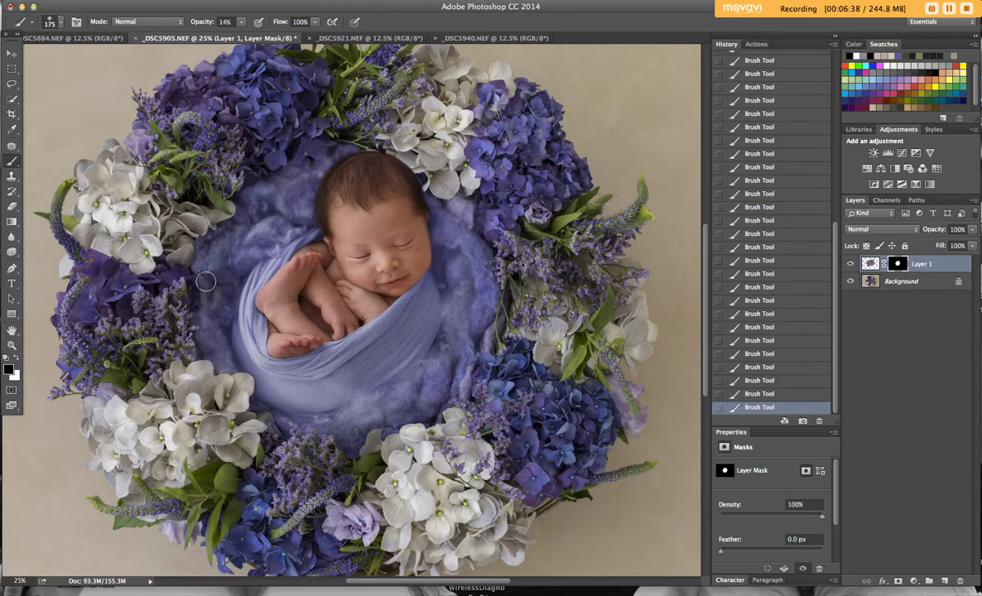
pyautogui.click(18, 360)
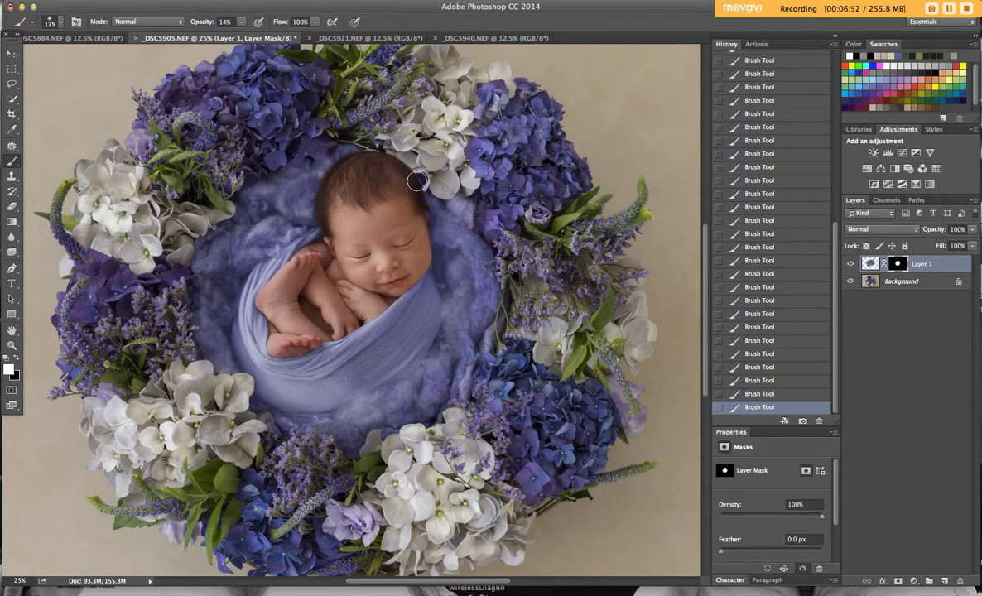
# - Add a Curves adjustment above the Background layer, pull its midtones down to darken the wreath, and add a vector mask to it
pyautogui.click(920, 281)
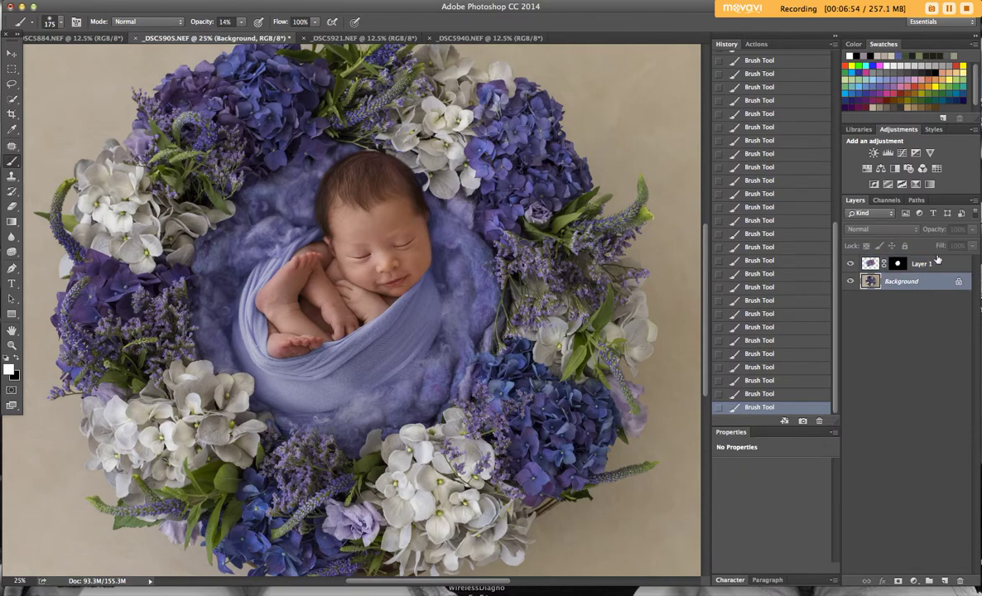
pyautogui.click(902, 153)
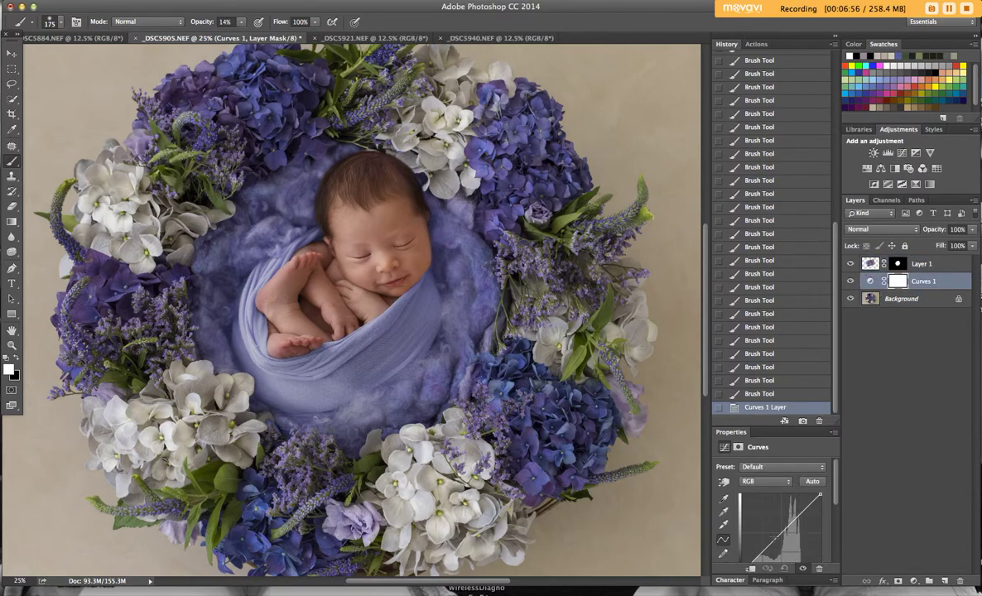
pyautogui.moveTo(772, 540); pyautogui.dragTo(784, 553)
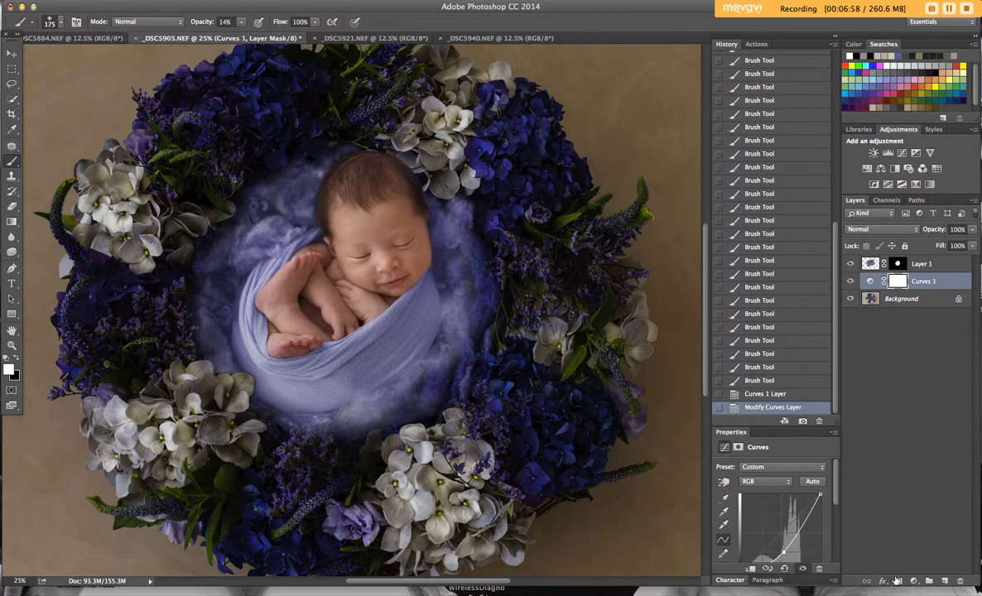
pyautogui.click(899, 583)
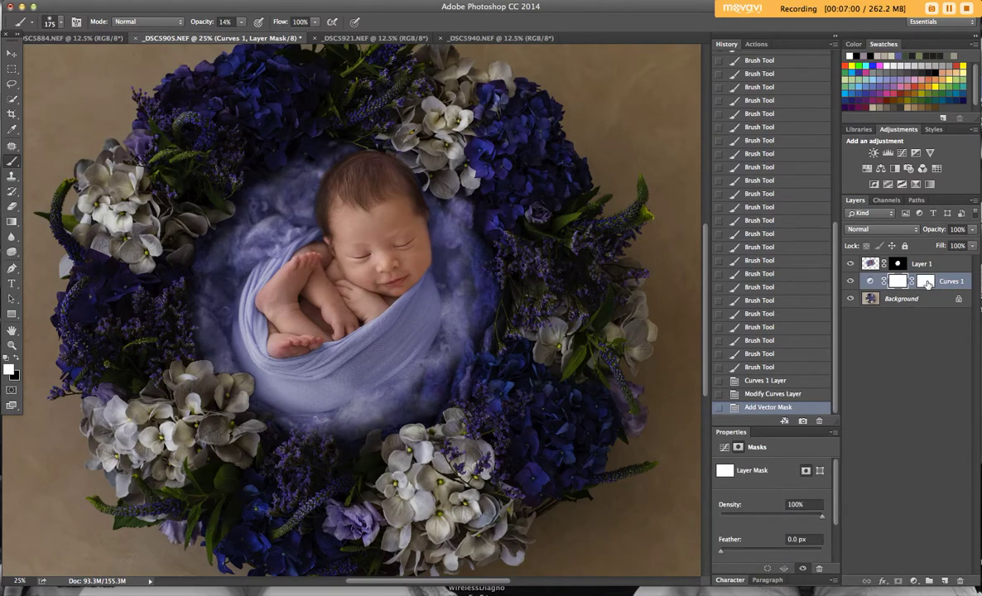
# - Invert the Curves 1 layer mask to black and undo the stray brush stroke made on it
pyautogui.hotkey('ctrl', 'i')
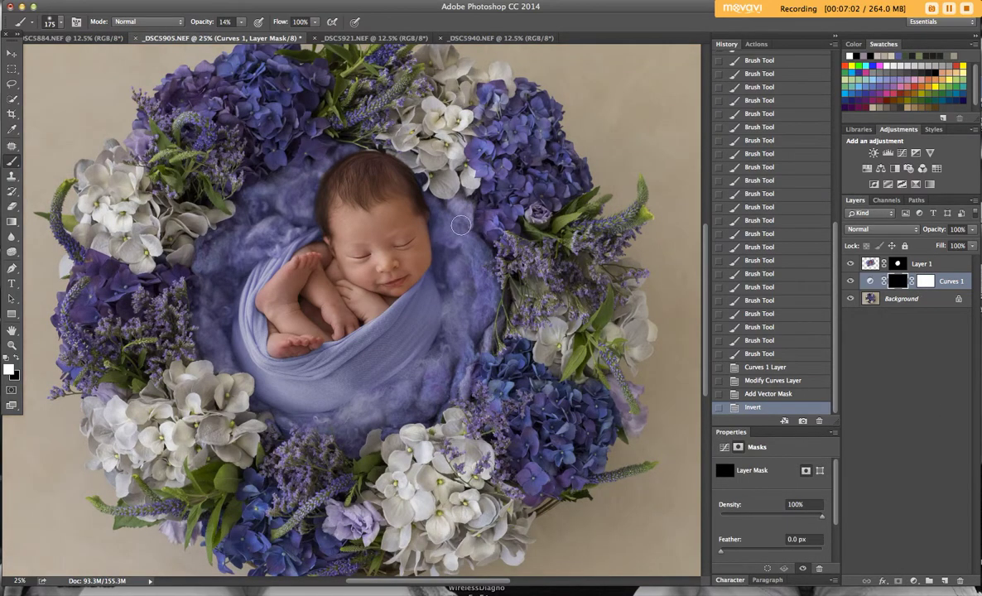
pyautogui.click(60, 25)
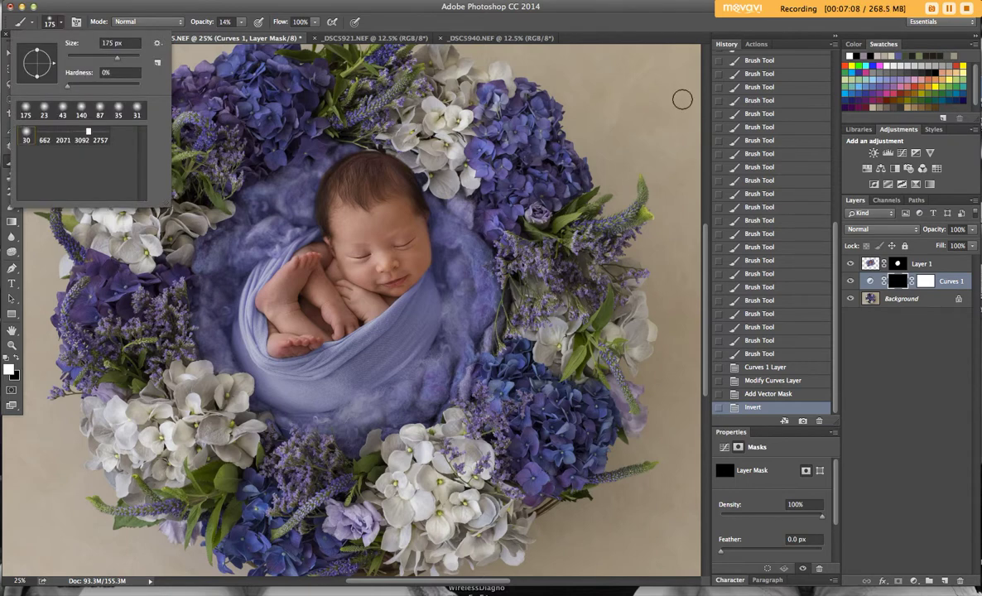
pyautogui.click(613, 92)
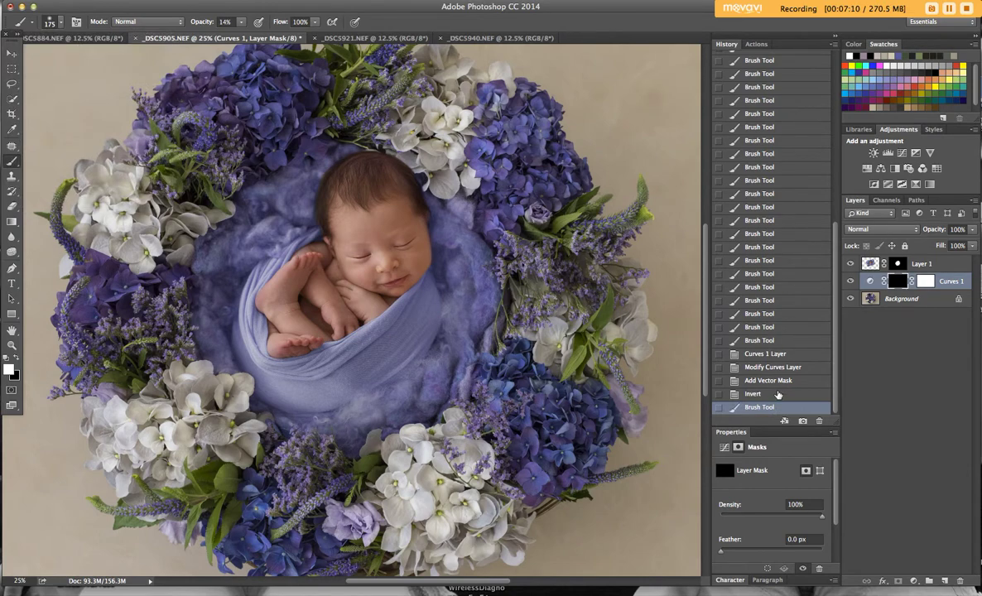
pyautogui.click(777, 395)
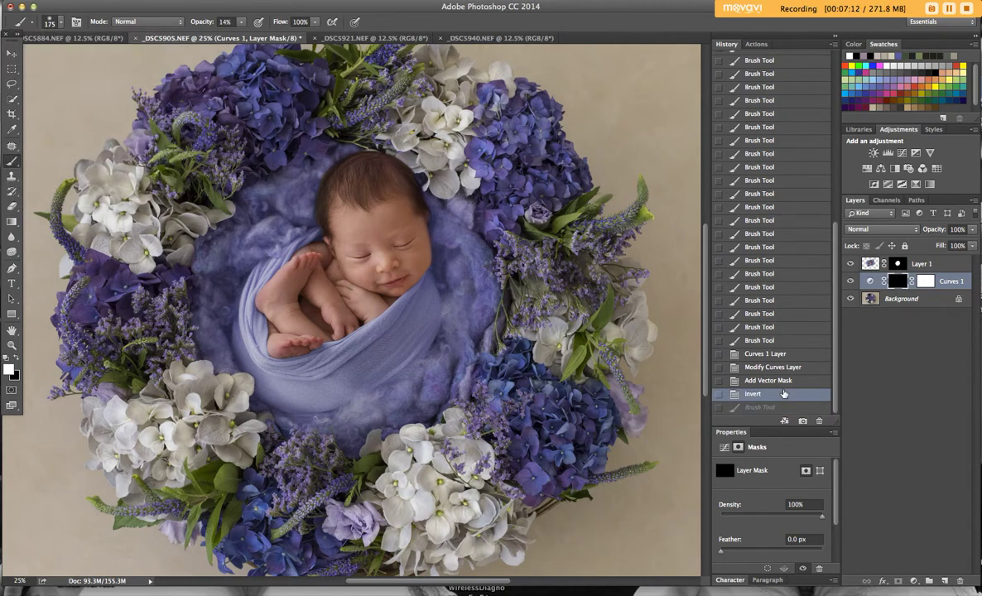
# - Paint white on the Curves 1 mask around the baby's head and the wool beside it, using a 396 px brush at 10% opacity
pyautogui.press('super+minus')
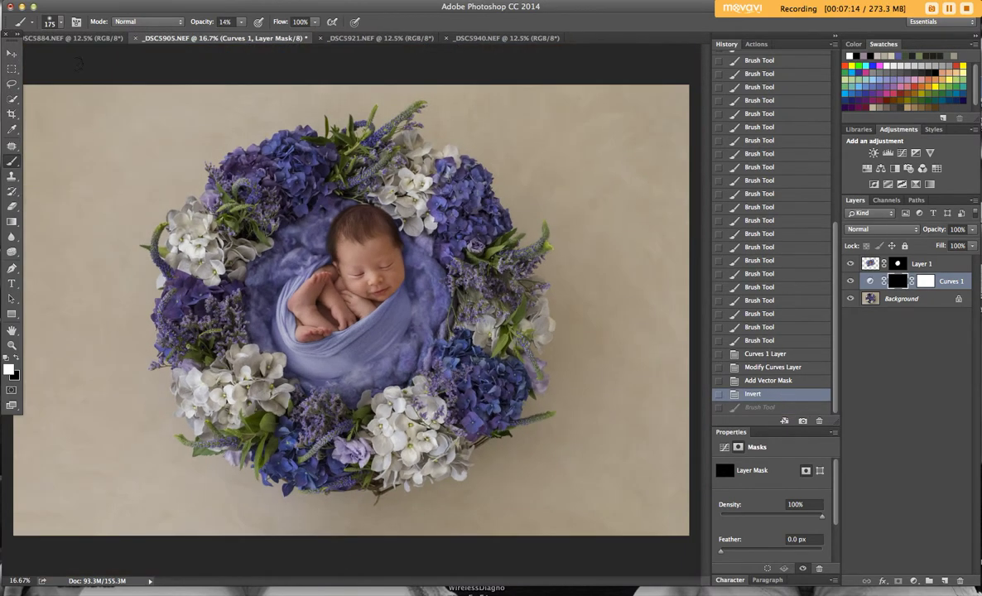
pyautogui.click(62, 24)
pyautogui.moveTo(127, 61); pyautogui.dragTo(138, 58)
pyautogui.click(241, 24)
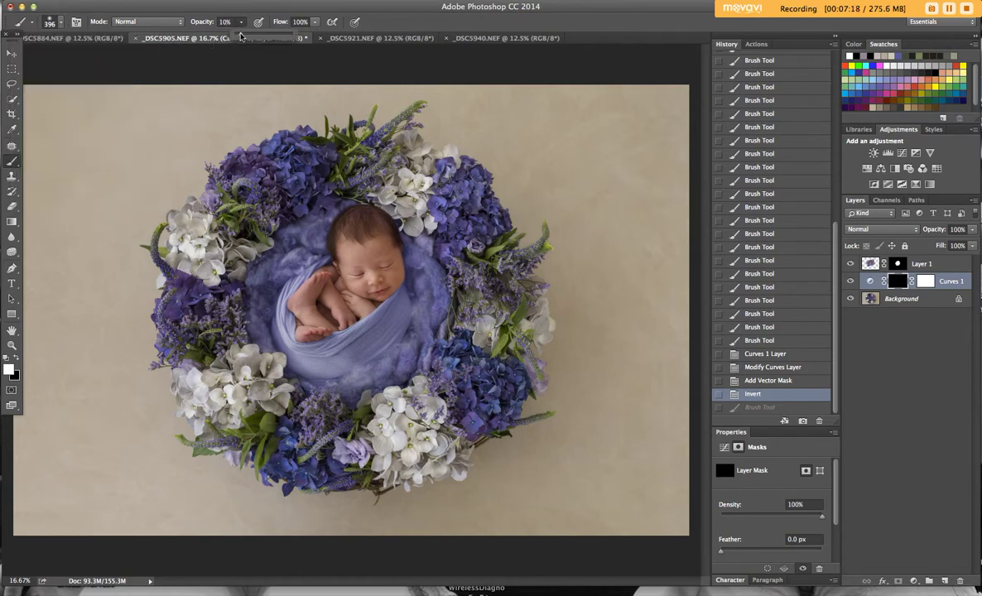
pyautogui.moveTo(386, 212)
pyautogui.mouseDown()
pyautogui.moveTo(393, 222)
pyautogui.moveTo(356, 204)
pyautogui.mouseUp()
pyautogui.click(402, 228)
pyautogui.click(406, 231)
pyautogui.click(414, 240)
pyautogui.click(428, 266)
pyautogui.click(356, 209)
pyautogui.click(335, 196)
pyautogui.click(347, 199)
pyautogui.click(355, 206)
pyautogui.click(363, 210)
pyautogui.click(367, 216)
pyautogui.click(369, 216)
pyautogui.click(373, 217)
pyautogui.click(390, 226)
pyautogui.click(358, 205)
pyautogui.click(349, 198)
pyautogui.click(354, 202)
pyautogui.click(359, 203)
pyautogui.click(365, 203)
pyautogui.click(374, 205)
pyautogui.click(384, 209)
pyautogui.click(410, 223)
pyautogui.click(392, 241)
pyautogui.click(390, 269)
pyautogui.click(413, 315)
pyautogui.click(429, 282)
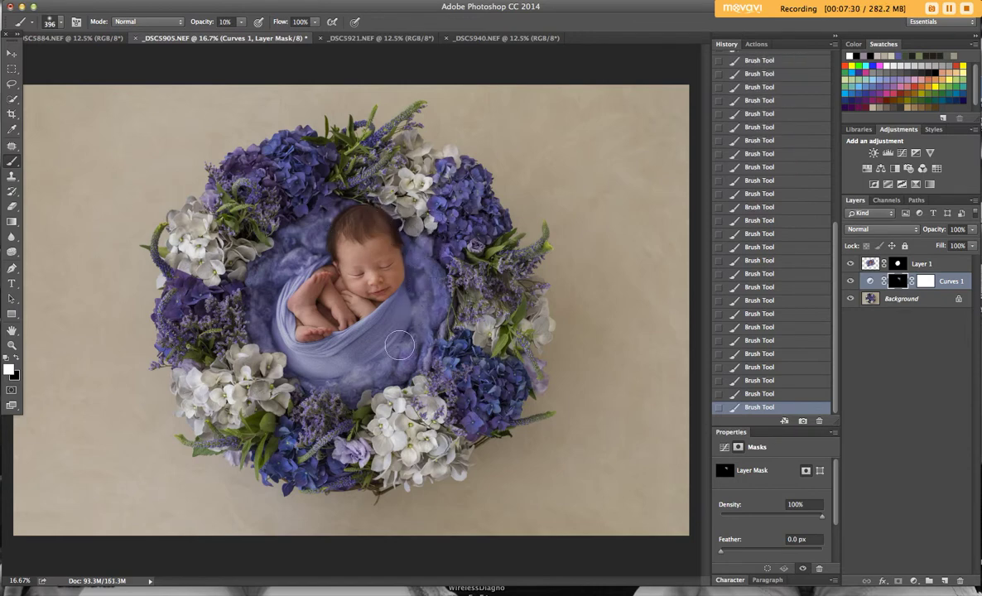
pyautogui.click(358, 198)
pyautogui.click(332, 192)
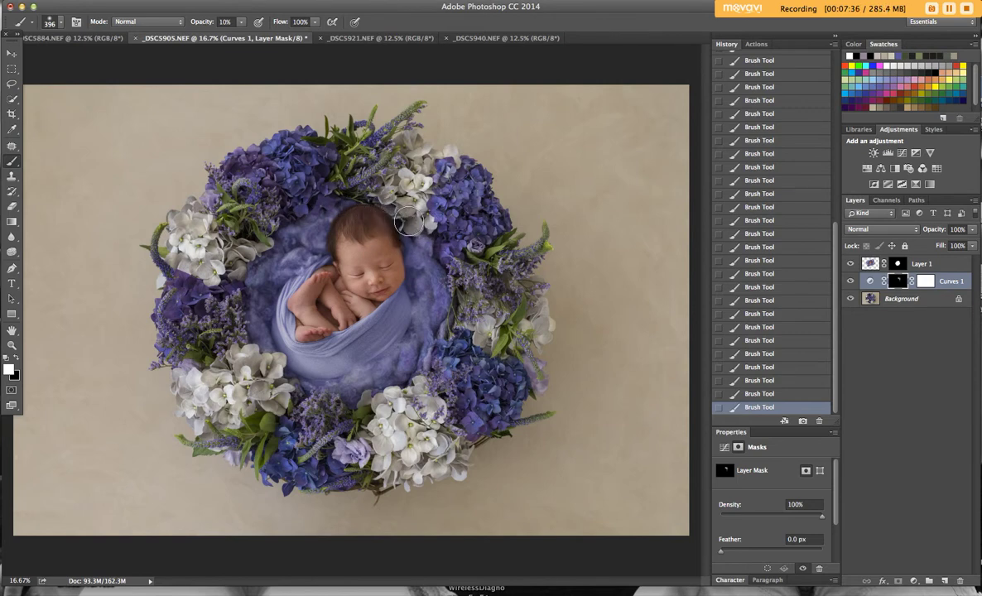
# - Reduce the brush size to 33 px and step back one brush stroke in the history
pyautogui.click(60, 24)
pyautogui.write('33')
pyautogui.press('Return')
pyautogui.press('Return')
pyautogui.click(904, 302)
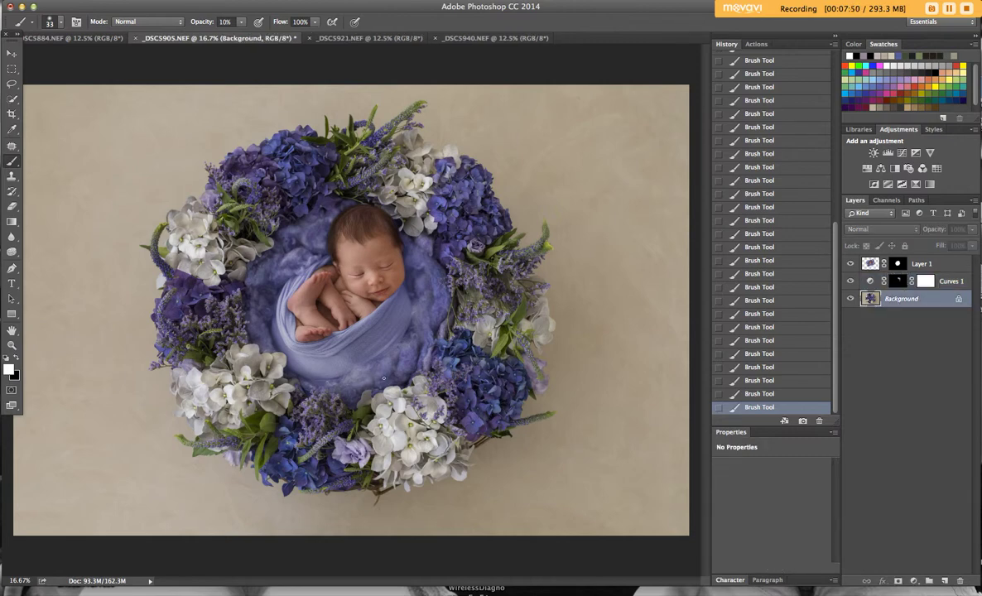
pyautogui.click(758, 394)
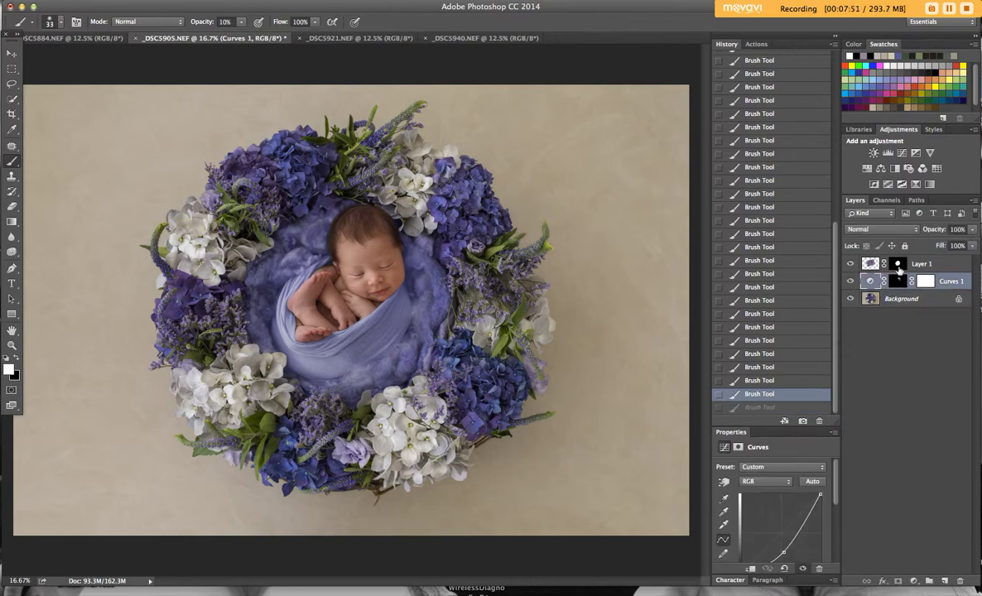
# - Add a second Curves adjustment above Curves 1, pull its midtones down to darken the image, and add a vector mask to it
pyautogui.click(903, 154)
pyautogui.moveTo(776, 539); pyautogui.dragTo(788, 547)
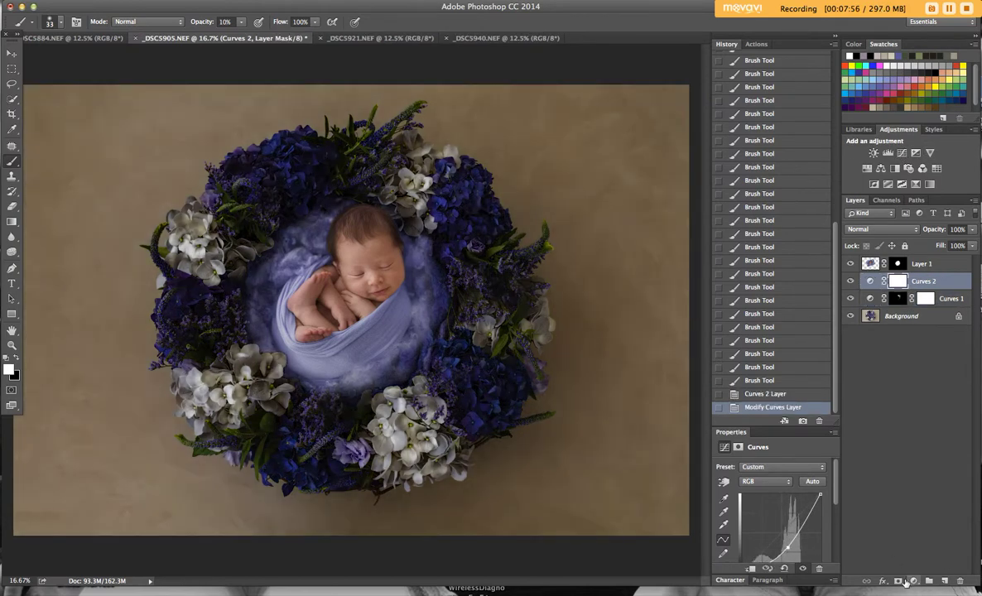
pyautogui.click(901, 581)
# - Invert the Curves 2 layer mask to black and move the adjustment above Layer 1
pyautogui.click(926, 284)
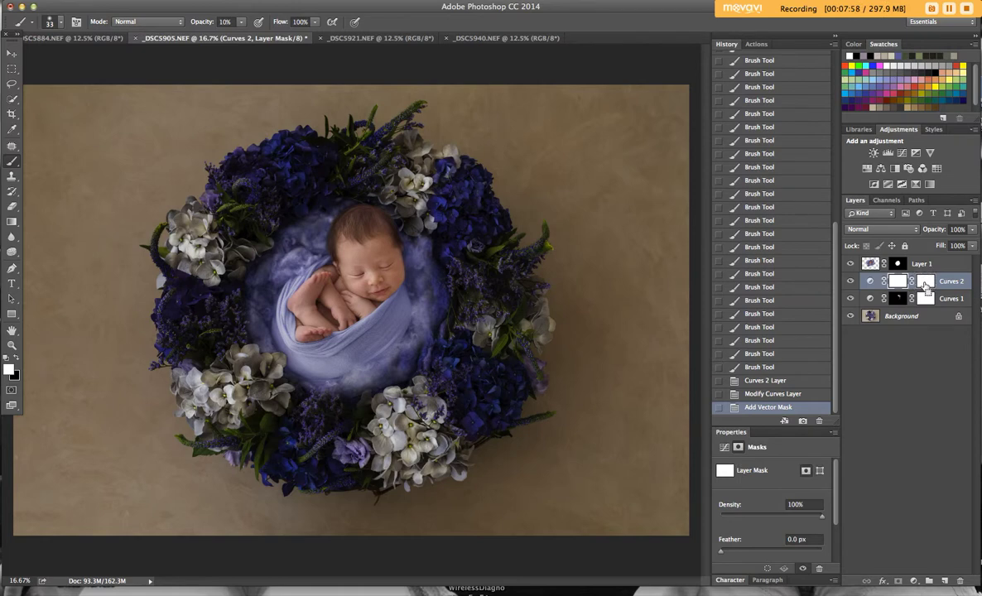
pyautogui.press('super+i')
pyautogui.moveTo(926, 283); pyautogui.dragTo(854, 252)
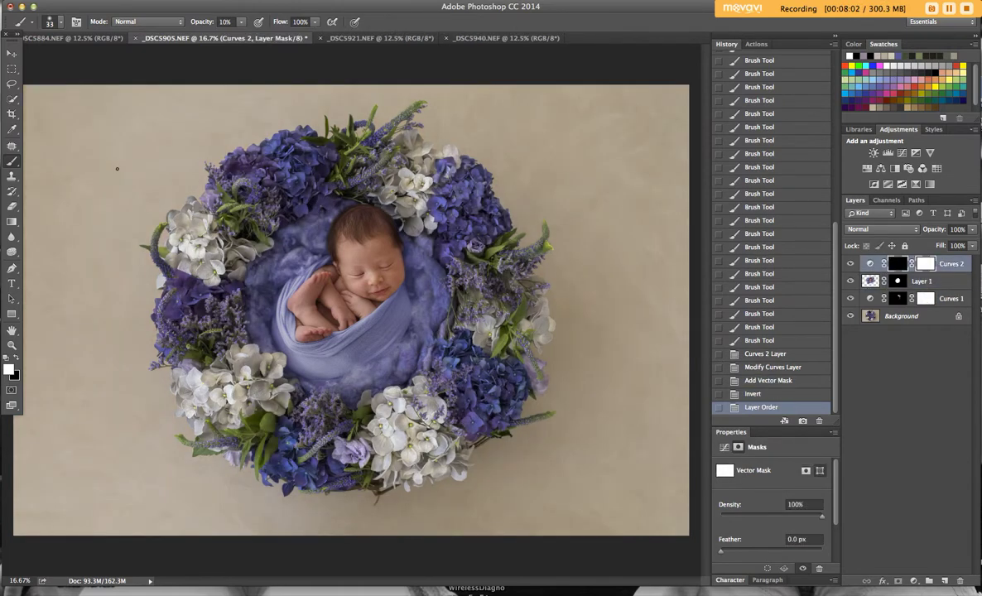
# - Paint white on the Curves 2 mask along the wrap's left side with a 156 px brush at 10% opacity, and compare with the adjustment hidden
pyautogui.click(61, 24)
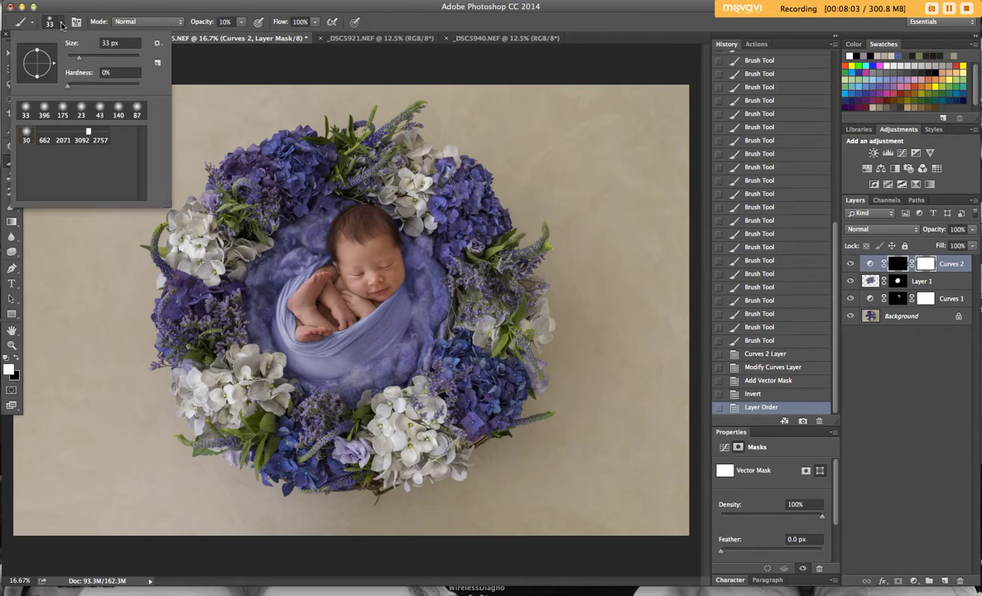
pyautogui.click(114, 57)
pyautogui.click(260, 289)
pyautogui.moveTo(260, 289)
pyautogui.mouseDown()
pyautogui.moveTo(265, 315)
pyautogui.moveTo(294, 342)
pyautogui.moveTo(271, 324)
pyautogui.moveTo(297, 340)
pyautogui.mouseUp()
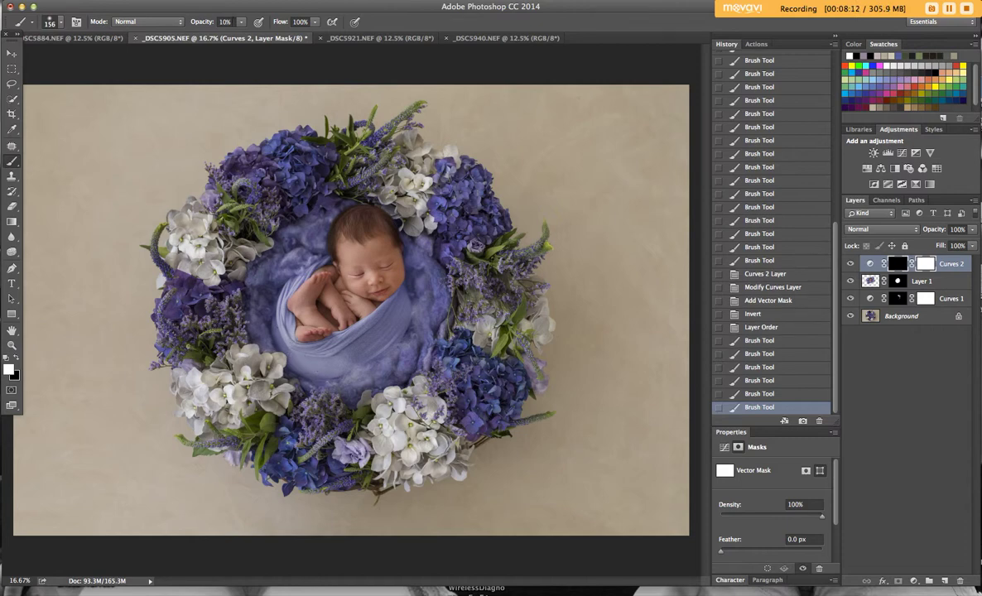
pyautogui.click(852, 263)
pyautogui.click(851, 263)
pyautogui.click(852, 263)
pyautogui.click(851, 263)
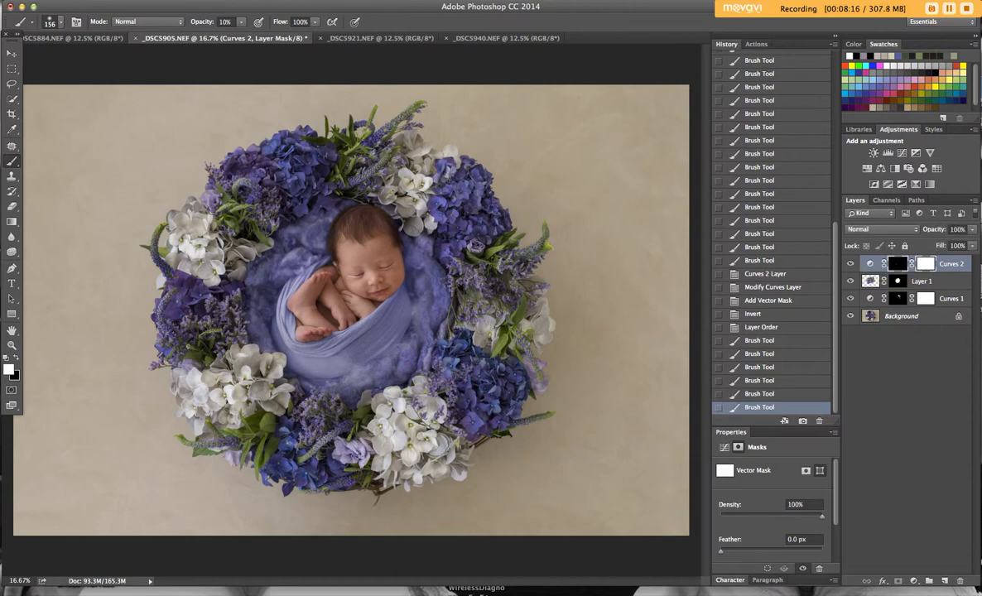
# - Lower the brush opacity to 7% and paint white on the Curves 2 mask over the wrap's folds and the wool left of the baby
pyautogui.click(241, 25)
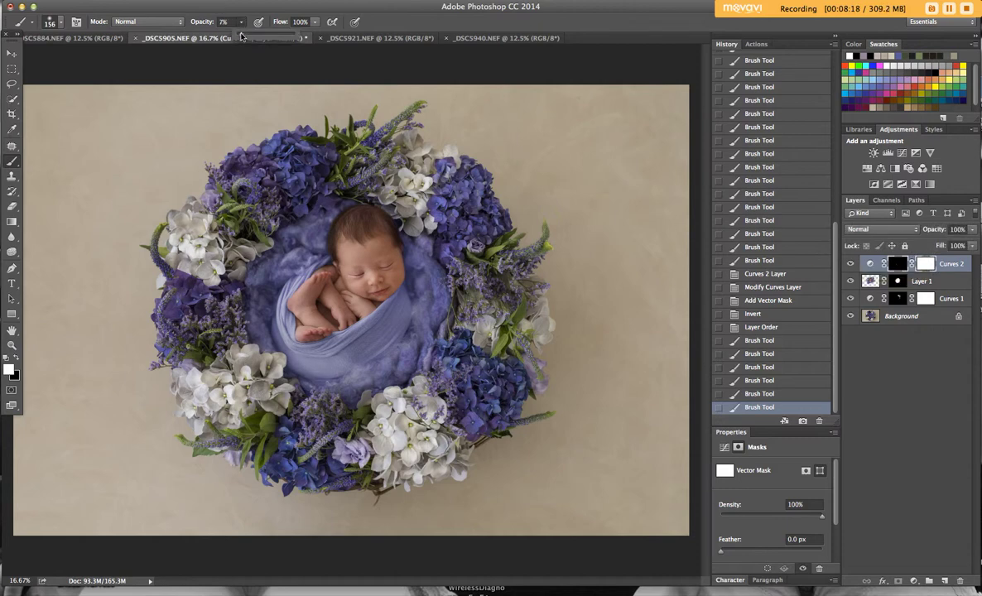
pyautogui.moveTo(339, 360)
pyautogui.mouseDown()
pyautogui.moveTo(353, 368)
pyautogui.moveTo(347, 379)
pyautogui.mouseUp()
pyautogui.moveTo(315, 338)
pyautogui.mouseDown()
pyautogui.moveTo(337, 379)
pyautogui.moveTo(350, 373)
pyautogui.moveTo(320, 372)
pyautogui.moveTo(323, 365)
pyautogui.moveTo(368, 375)
pyautogui.moveTo(354, 364)
pyautogui.moveTo(341, 371)
pyautogui.moveTo(316, 336)
pyautogui.moveTo(361, 349)
pyautogui.mouseUp()
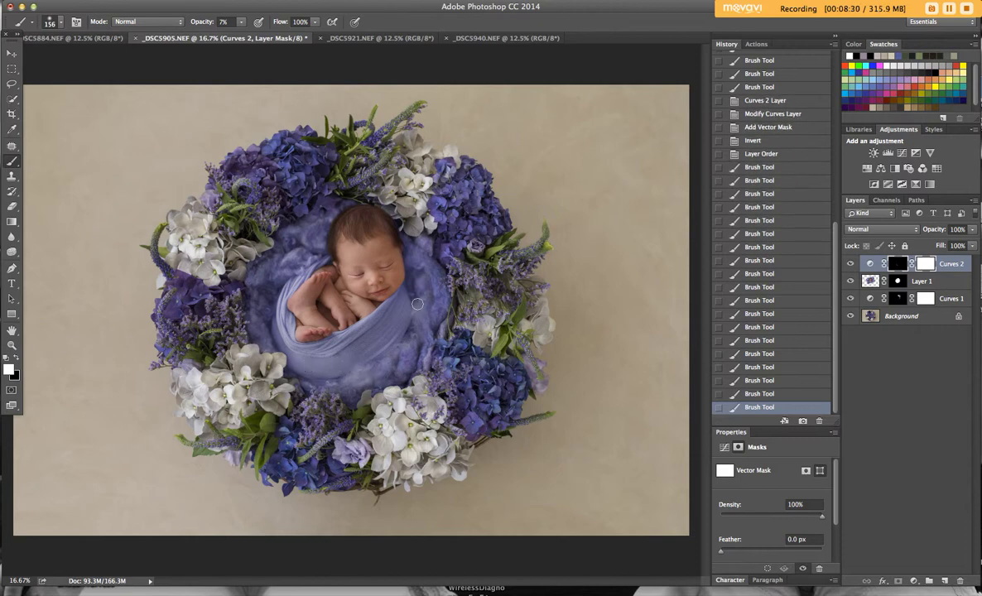
pyautogui.moveTo(377, 280); pyautogui.dragTo(346, 287)
pyautogui.moveTo(289, 235); pyautogui.dragTo(300, 232)
pyautogui.moveTo(294, 233)
pyautogui.mouseDown()
pyautogui.moveTo(287, 270)
pyautogui.moveTo(282, 258)
pyautogui.moveTo(309, 239)
pyautogui.mouseUp()
pyautogui.moveTo(304, 239)
pyautogui.mouseDown()
pyautogui.moveTo(314, 241)
pyautogui.moveTo(294, 229)
pyautogui.mouseUp()
pyautogui.moveTo(266, 268); pyautogui.dragTo(267, 312)
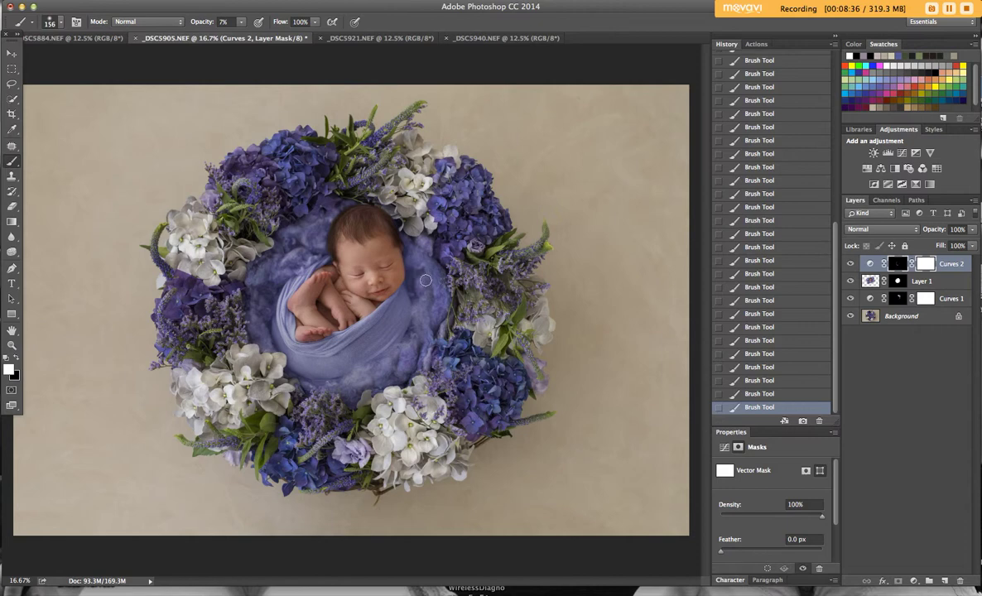
# - Compare the image with Curves 2 hidden and shown, and paint more white on its mask around the top of the baby's head
pyautogui.click(850, 263)
pyautogui.click(851, 263)
pyautogui.click(850, 263)
pyautogui.click(851, 263)
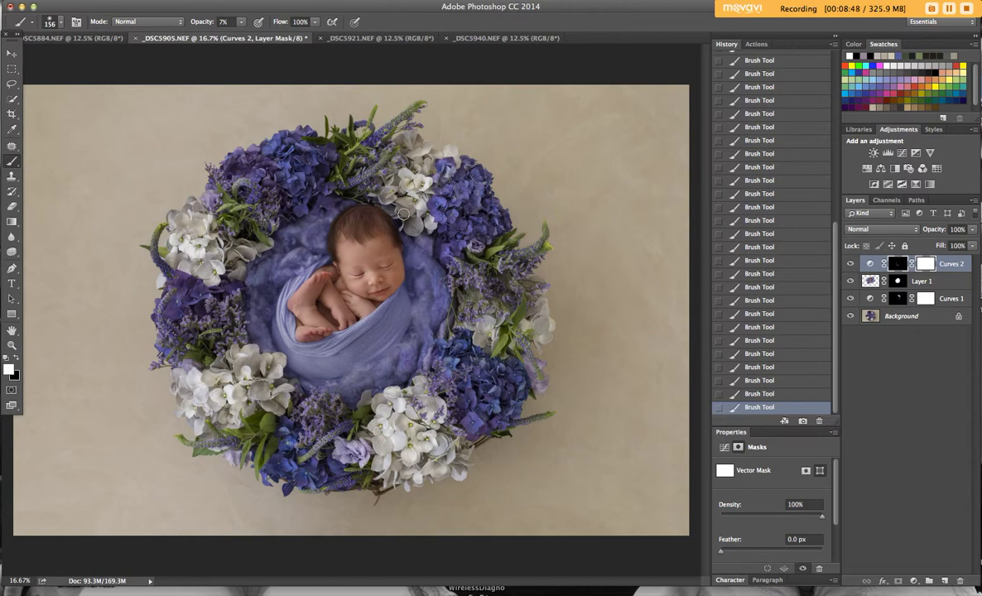
pyautogui.moveTo(368, 203); pyautogui.dragTo(398, 227)
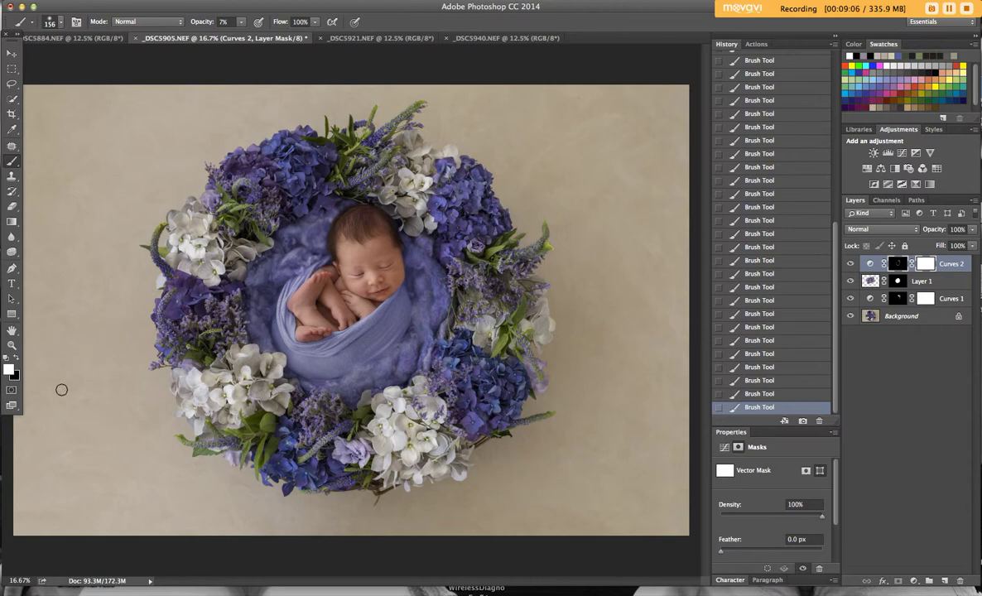
pyautogui.click(15, 359)
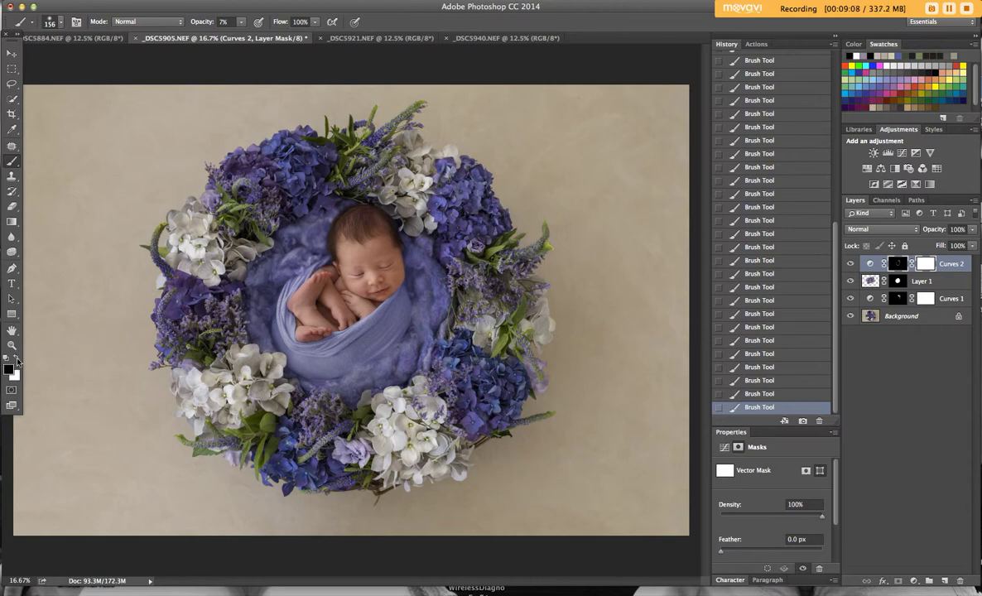
# - Add a third Curves adjustment above Curves 2 and run the + D&B action to create a dodge-and-burn layer
pyautogui.click(901, 154)
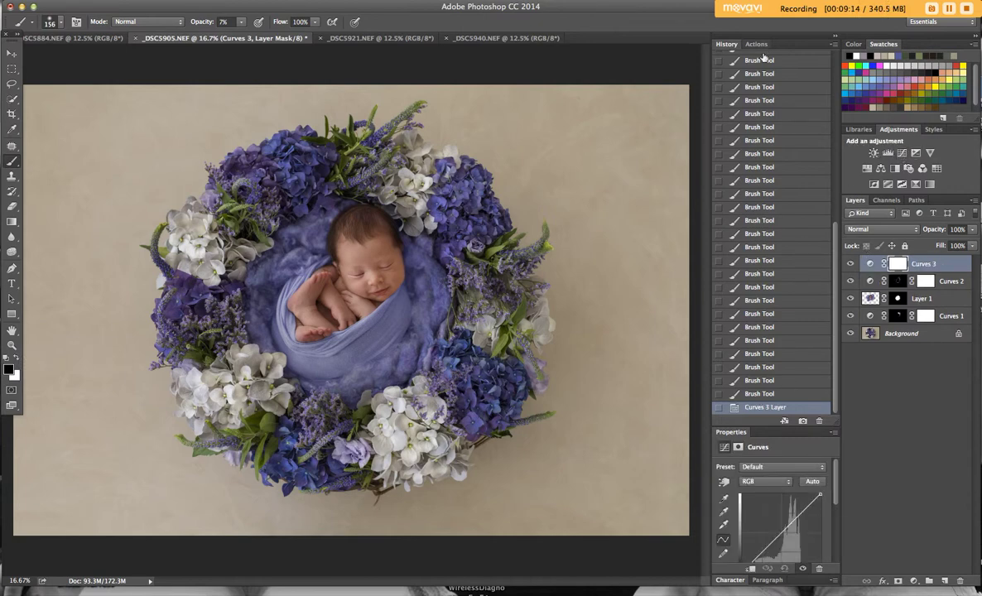
pyautogui.click(757, 44)
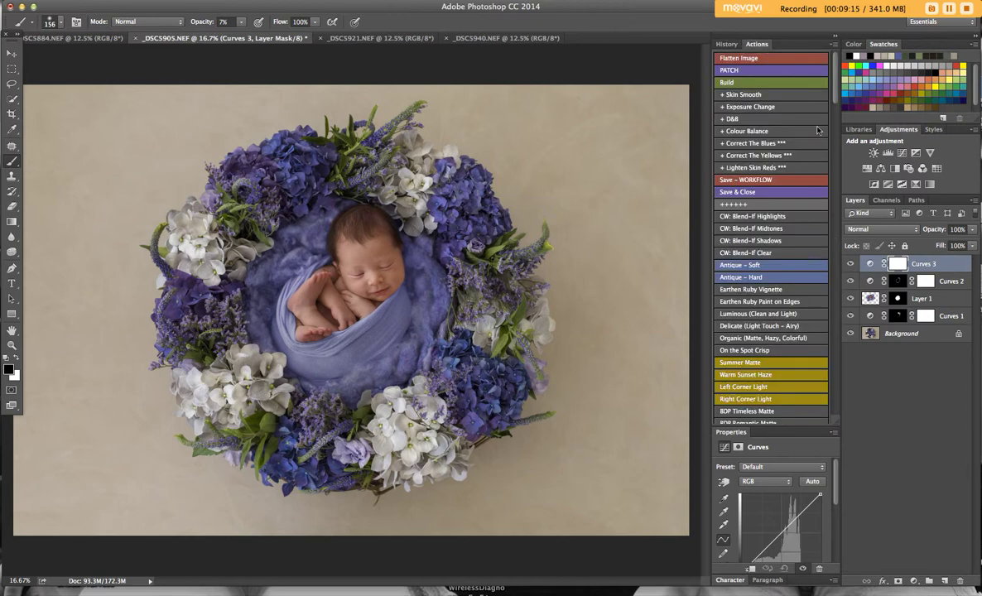
pyautogui.click(763, 121)
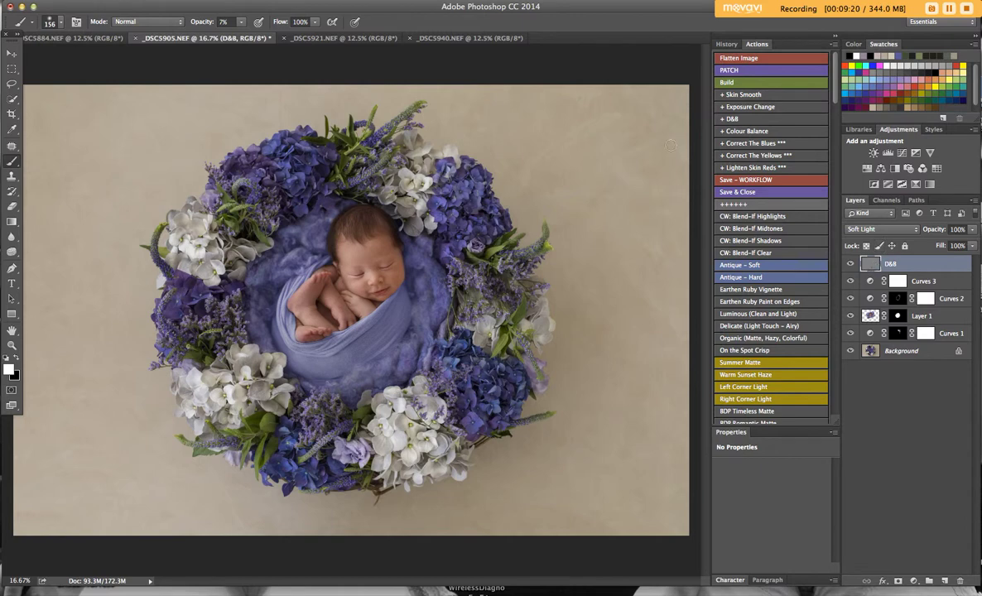
pyautogui.click(181, 0)
pyautogui.moveTo(266, 91)
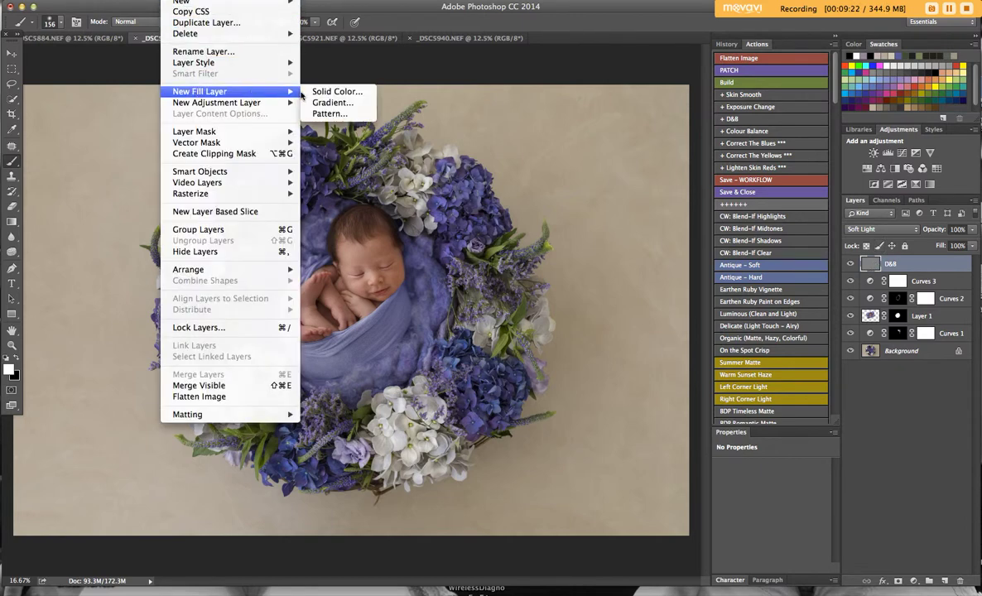
pyautogui.click(331, 93)
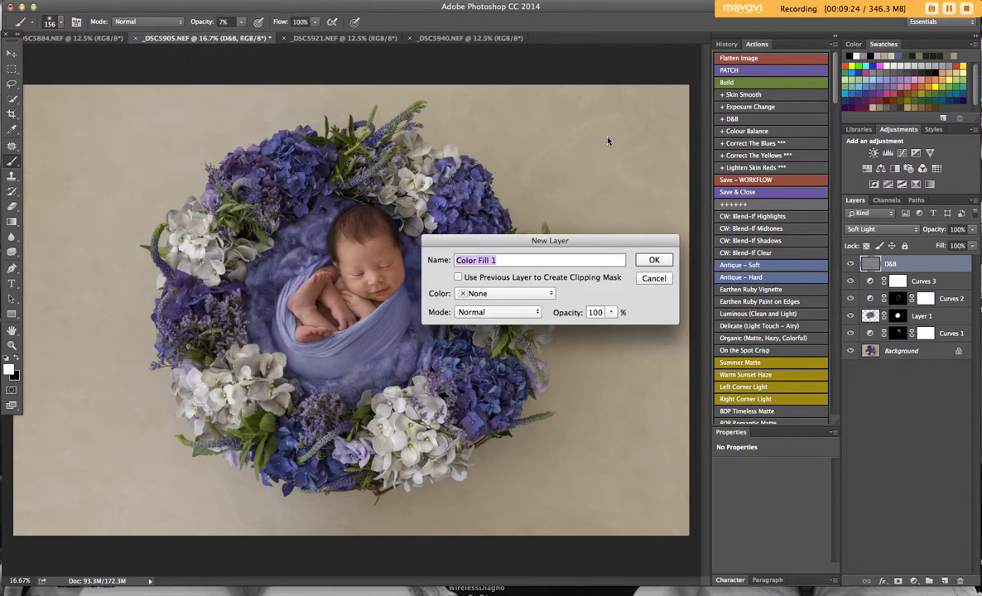
pyautogui.click(653, 279)
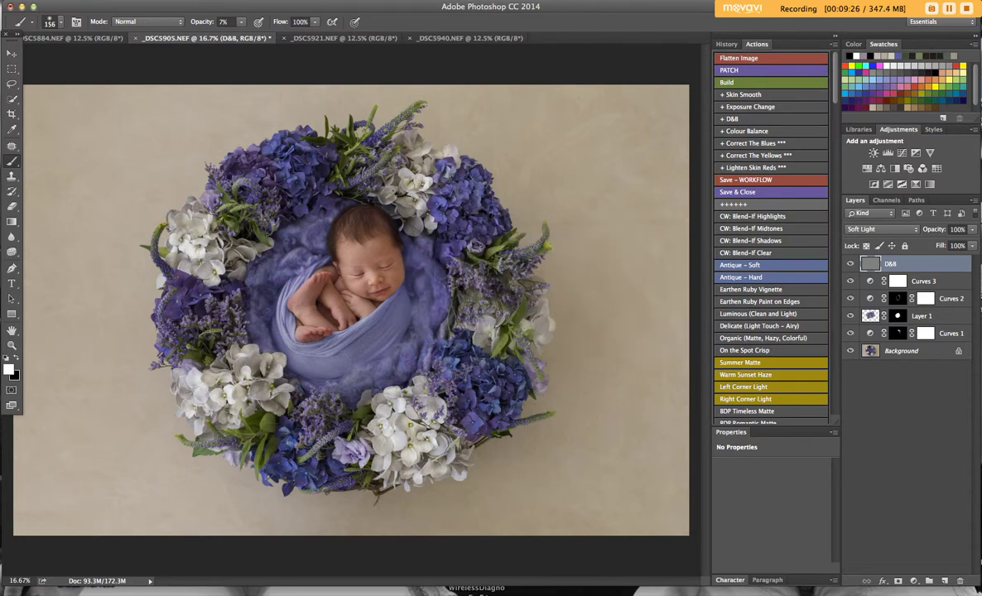
# - Create a new blank layer in Normal mode above the D&B layer and hide it
pyautogui.click(178, 2)
pyautogui.moveTo(201, 106)
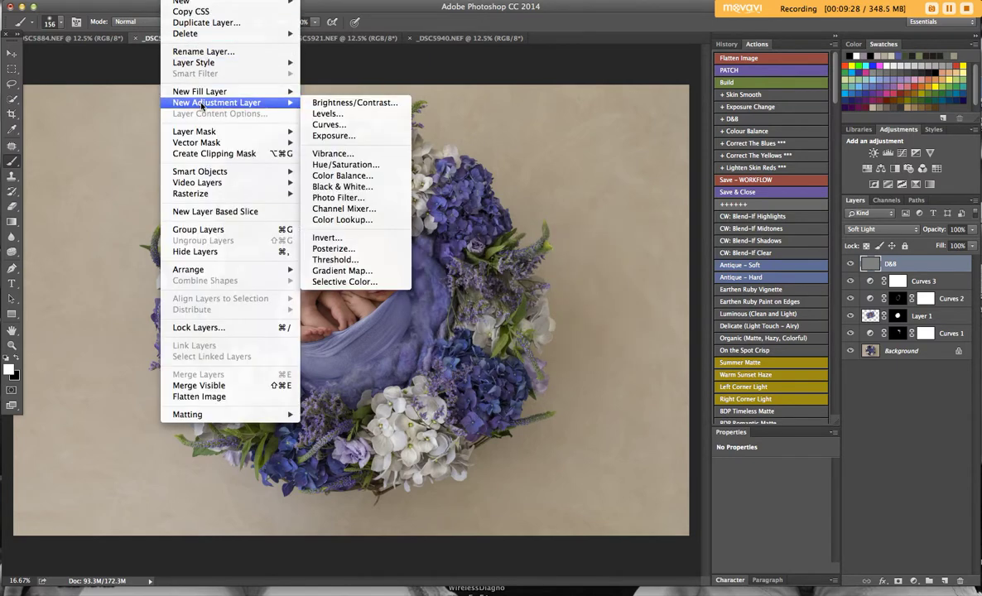
pyautogui.moveTo(244, 64)
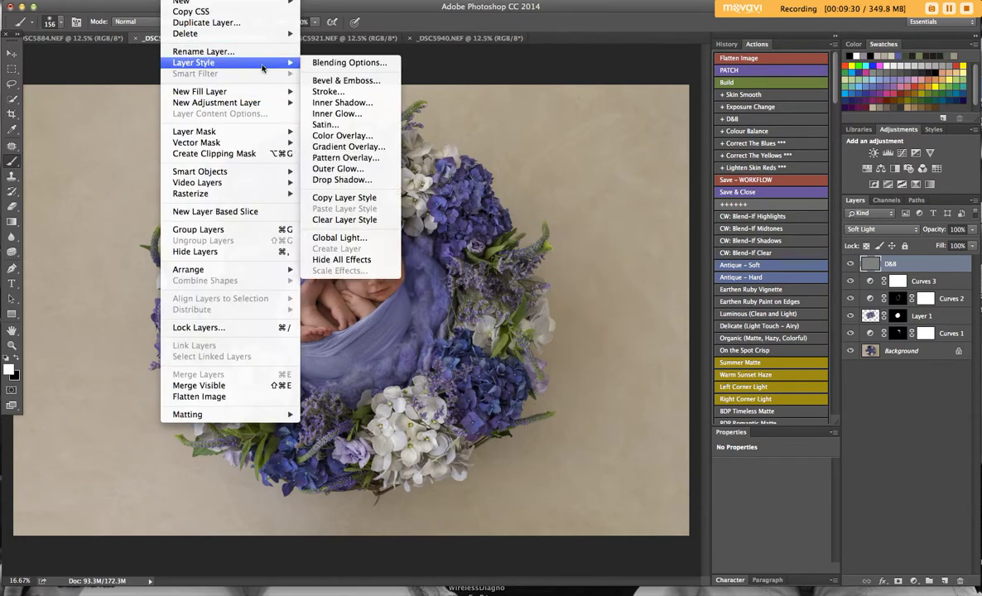
pyautogui.moveTo(264, 93)
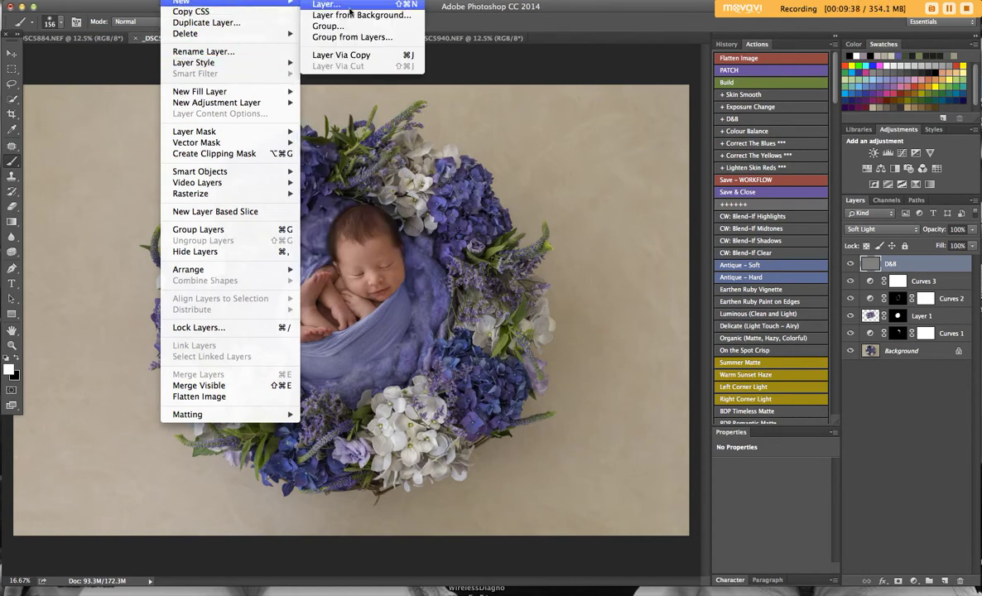
pyautogui.click(315, 2)
pyautogui.click(665, 262)
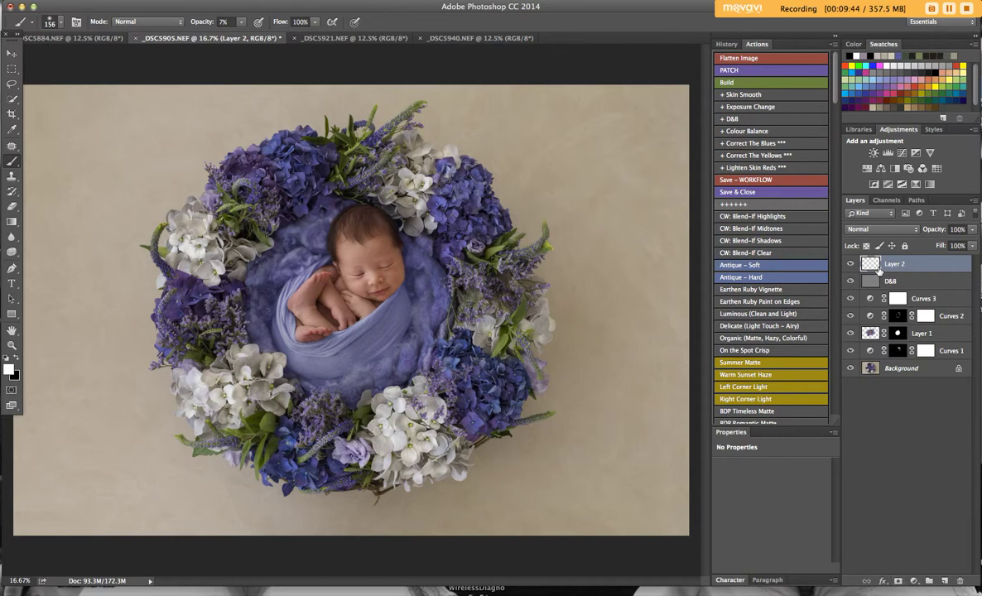
pyautogui.click(850, 264)
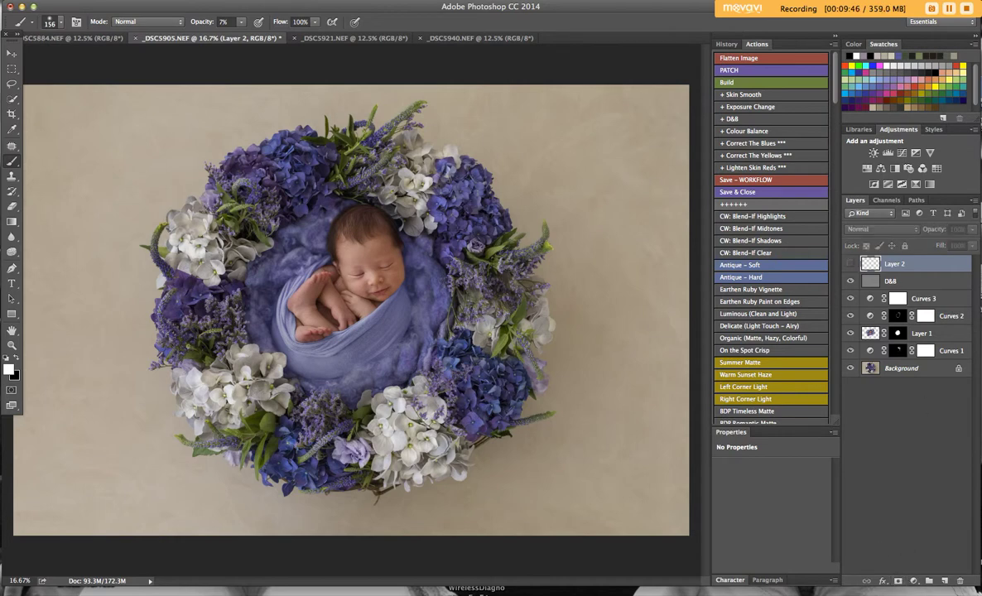
# - Create a new layer above Layer 2 in Soft Light mode, filled with the Soft-Light-neutral 50% gray
pyautogui.click(179, 2)
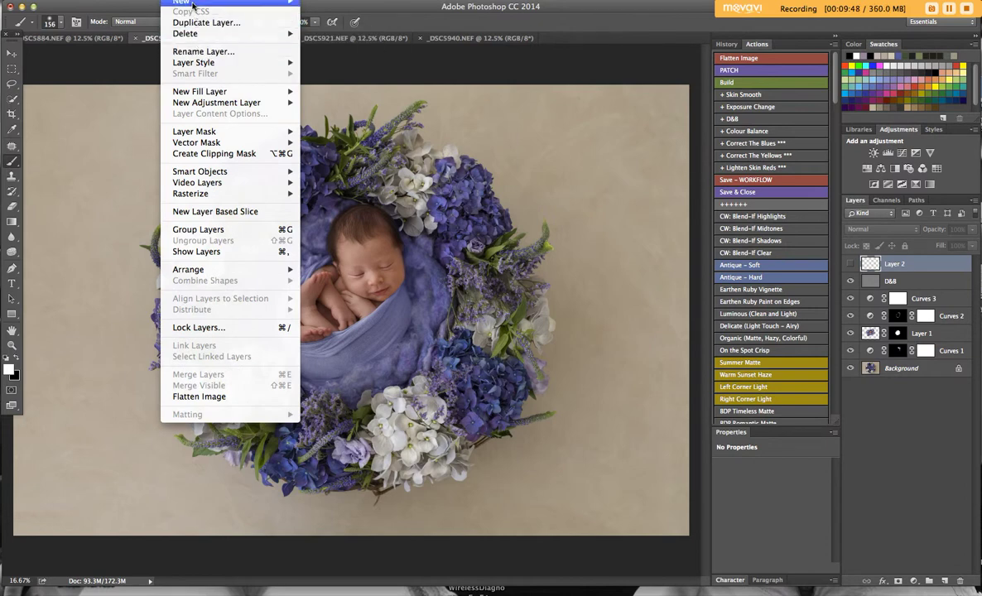
pyautogui.moveTo(192, 2)
pyautogui.click(363, 6)
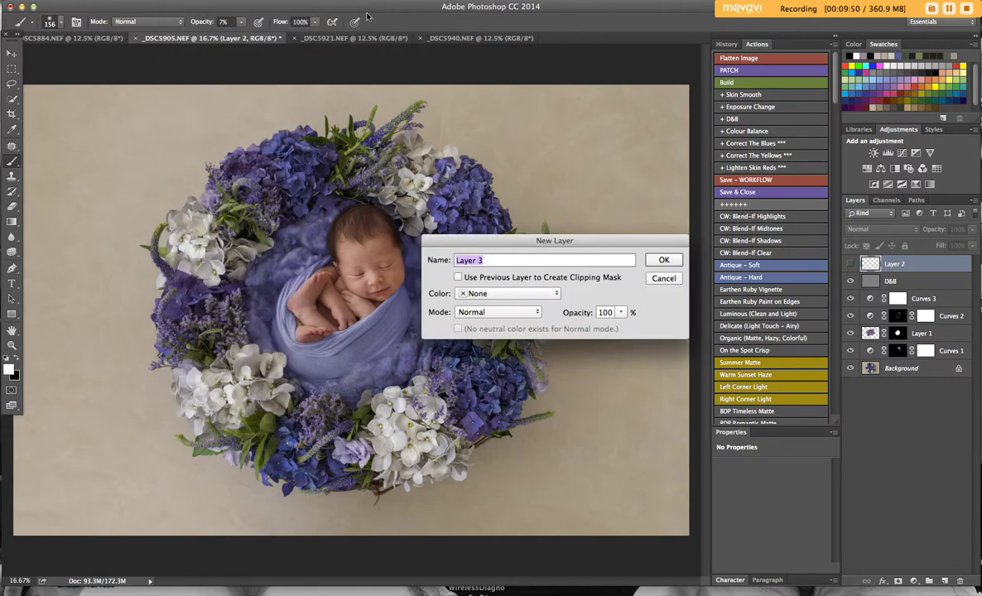
pyautogui.click(457, 312)
pyautogui.click(464, 468)
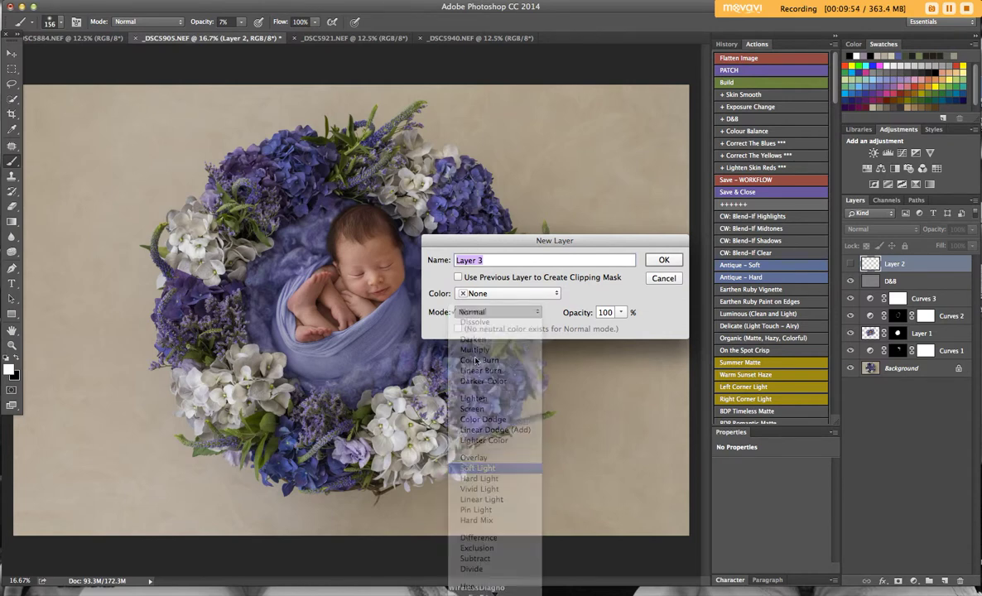
pyautogui.click(495, 330)
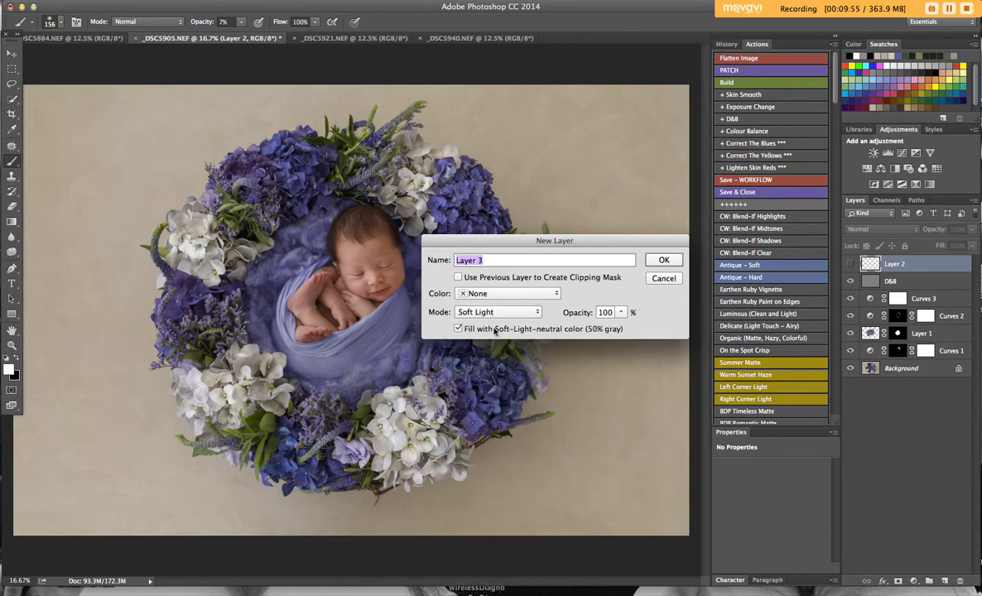
pyautogui.click(662, 262)
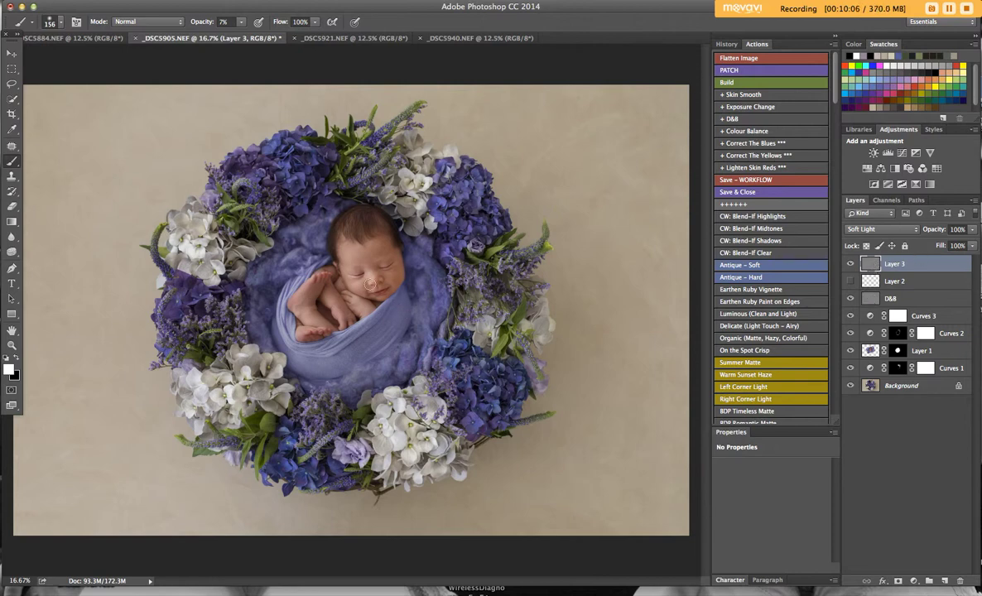
# - Set the brush to 6% opacity and 127 px, and paint white on Layer 3 over the baby's face and the wrap
pyautogui.click(242, 22)
pyautogui.moveTo(242, 36); pyautogui.dragTo(243, 38)
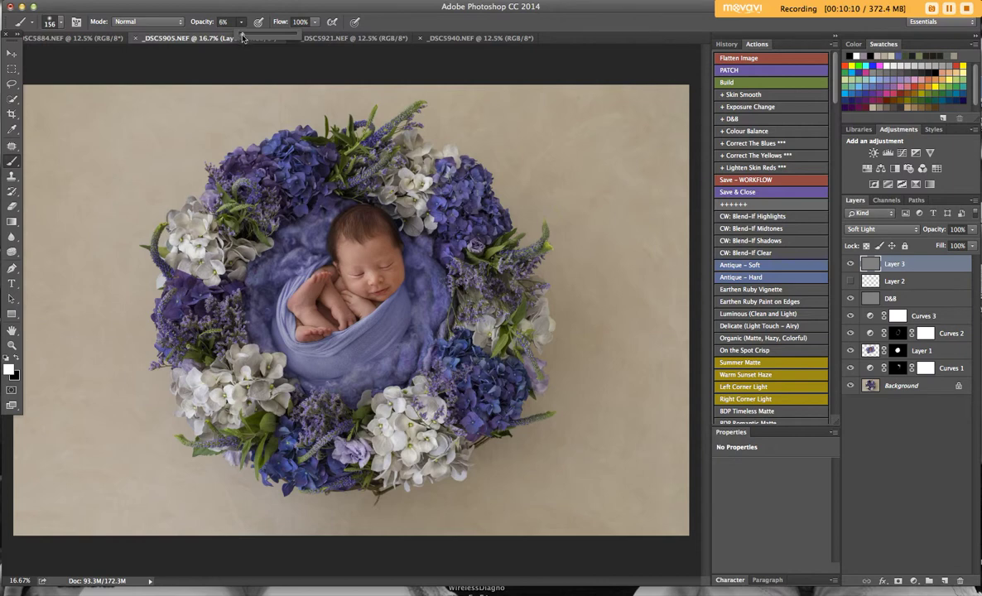
pyautogui.click(61, 23)
pyautogui.click(93, 57)
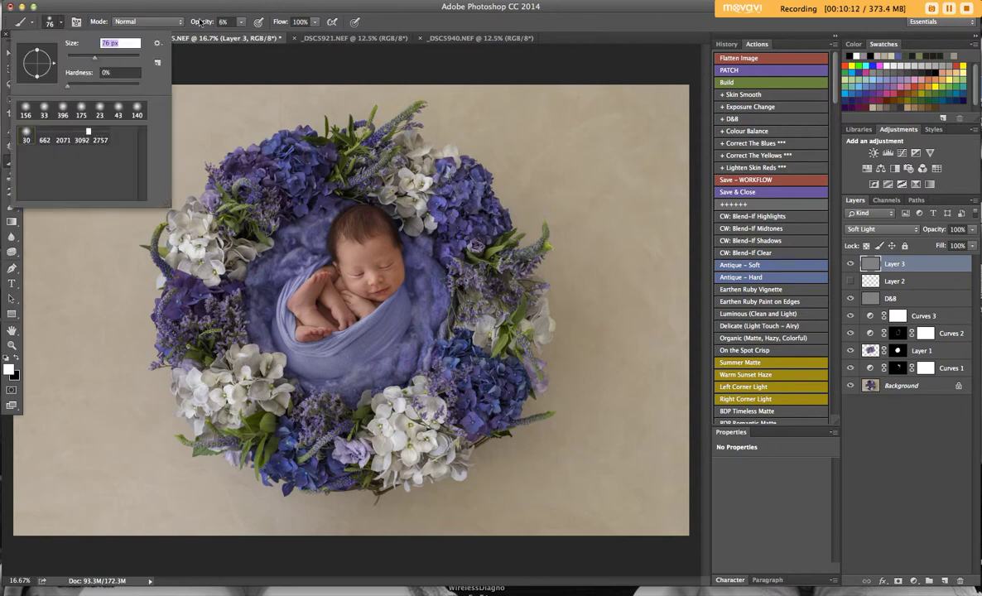
pyautogui.moveTo(95, 57); pyautogui.dragTo(108, 57)
pyautogui.click(367, 263)
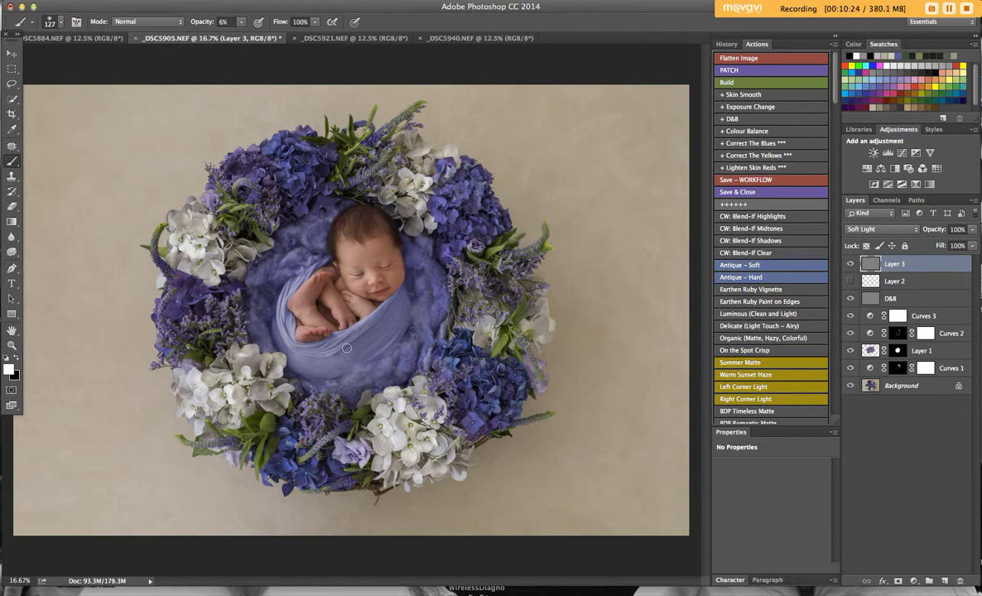
pyautogui.moveTo(343, 353)
pyautogui.mouseDown()
pyautogui.moveTo(316, 345)
pyautogui.moveTo(286, 312)
pyautogui.moveTo(289, 283)
pyautogui.moveTo(288, 305)
pyautogui.moveTo(312, 281)
pyautogui.moveTo(325, 295)
pyautogui.moveTo(388, 252)
pyautogui.mouseUp()
pyautogui.moveTo(419, 286)
pyautogui.mouseDown()
pyautogui.moveTo(450, 297)
pyautogui.moveTo(361, 238)
pyautogui.moveTo(310, 232)
pyautogui.moveTo(269, 284)
pyautogui.mouseUp()
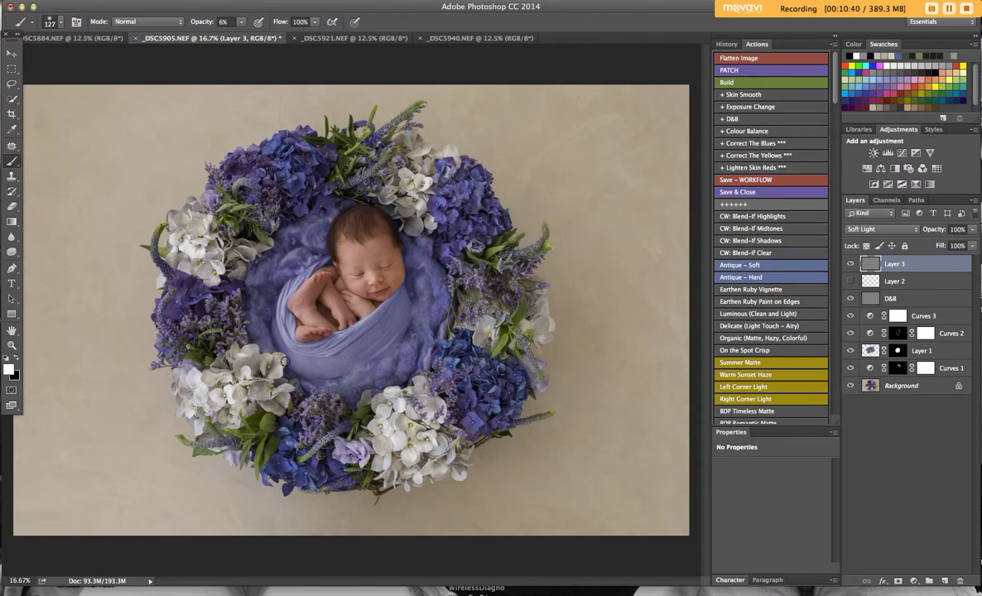
# - Reduce the brush to 71 px and paint with black on Layer 3 to deepen the shadows around the wrap
pyautogui.click(868, 349)
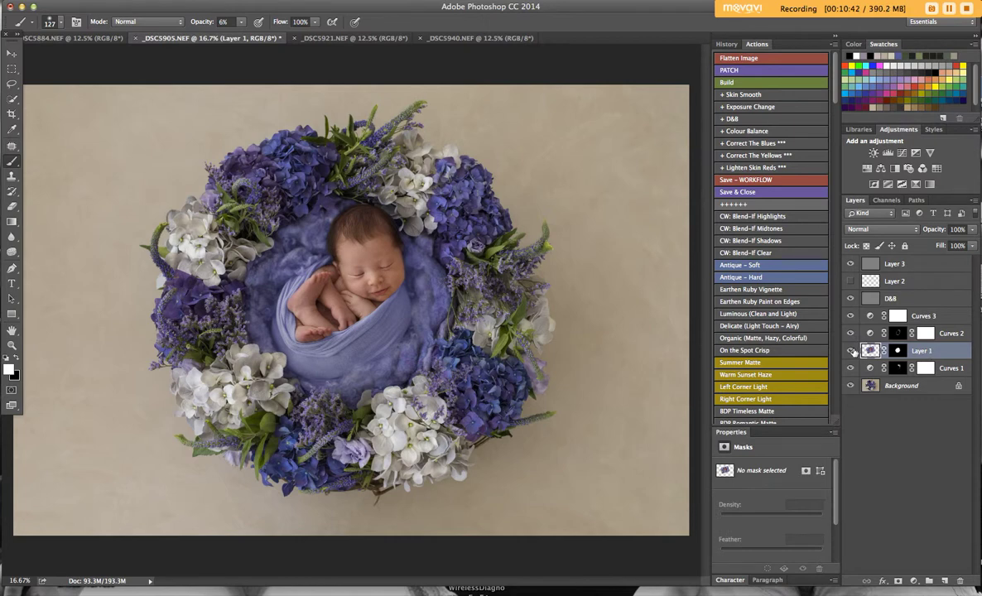
pyautogui.press('super+equal')
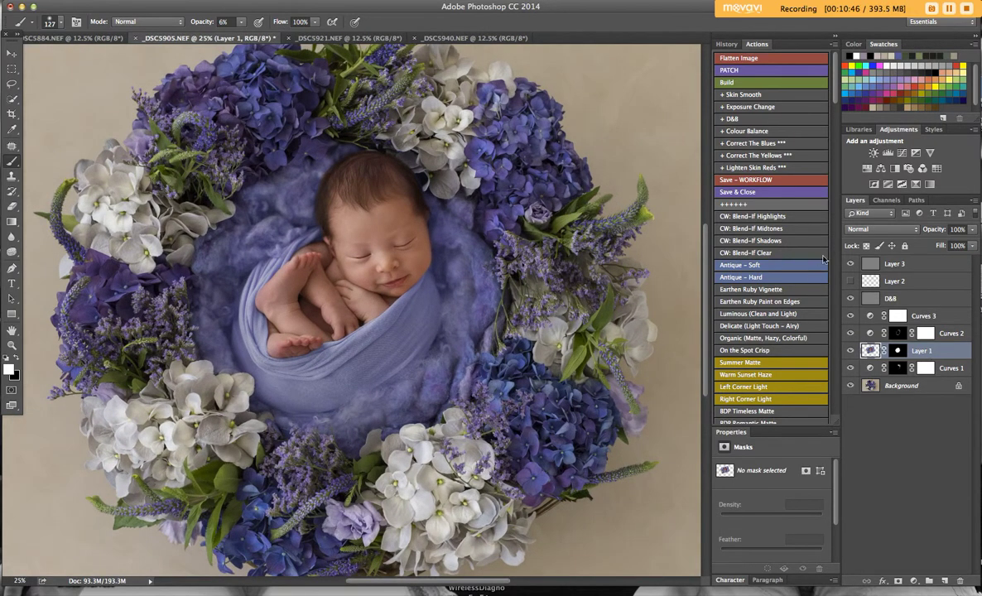
pyautogui.click(868, 265)
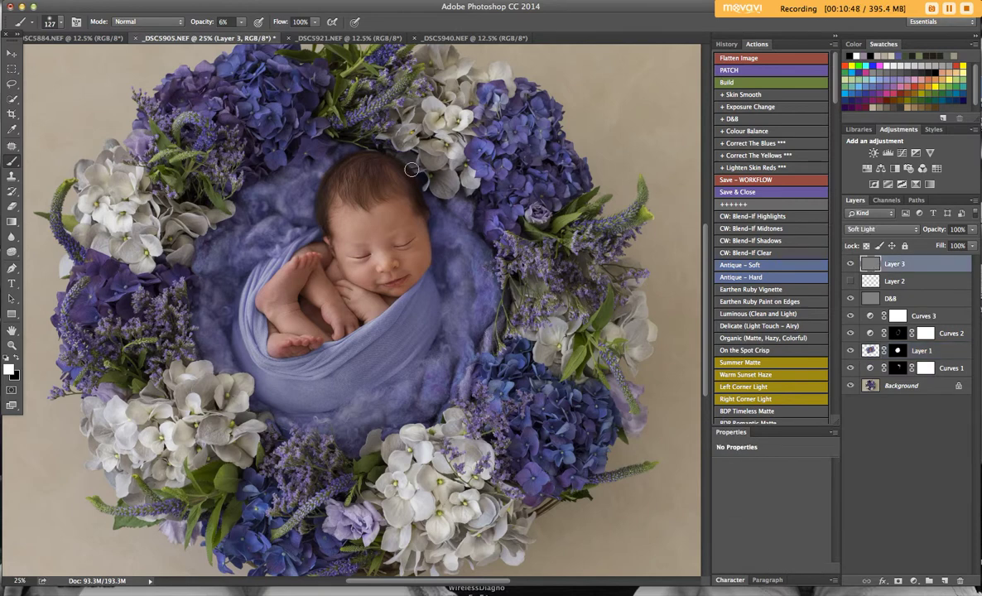
pyautogui.click(56, 21)
pyautogui.click(92, 57)
pyautogui.click(241, 22)
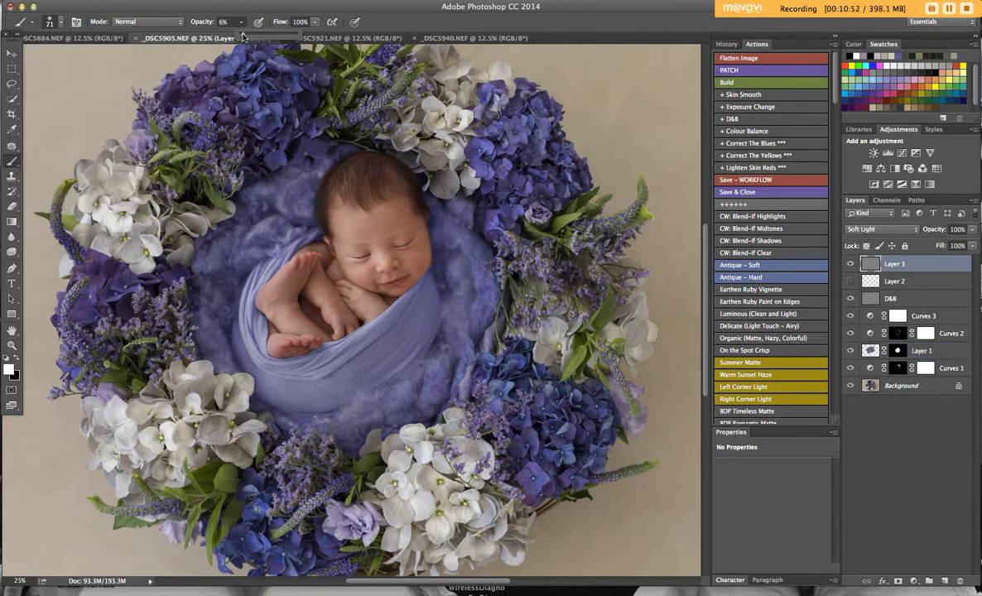
pyautogui.click(16, 358)
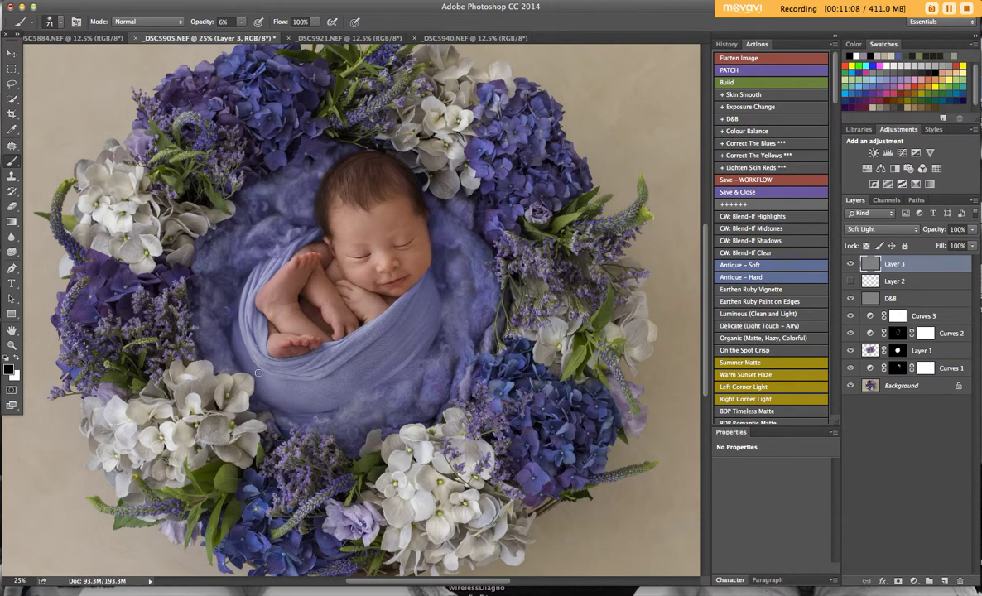
# - Compare the image with Layer 3 hidden and shown, and switch the brush back to white
pyautogui.click(850, 265)
pyautogui.click(851, 265)
pyautogui.click(17, 362)
pyautogui.press('super+minus')
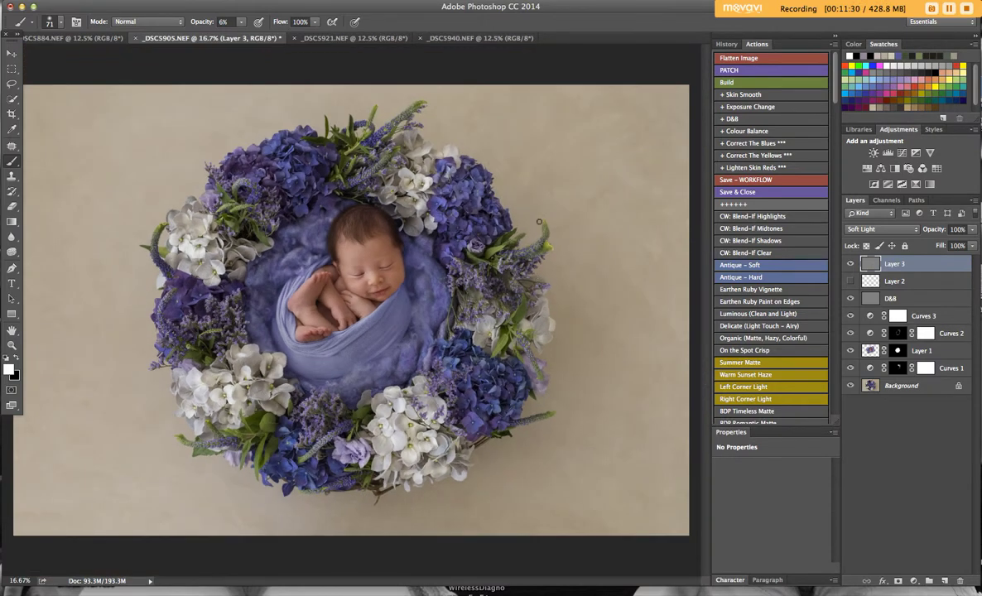
# - Flatten the image, then apply the Haze action at 26% opacity and flatten it in
pyautogui.click(781, 59)
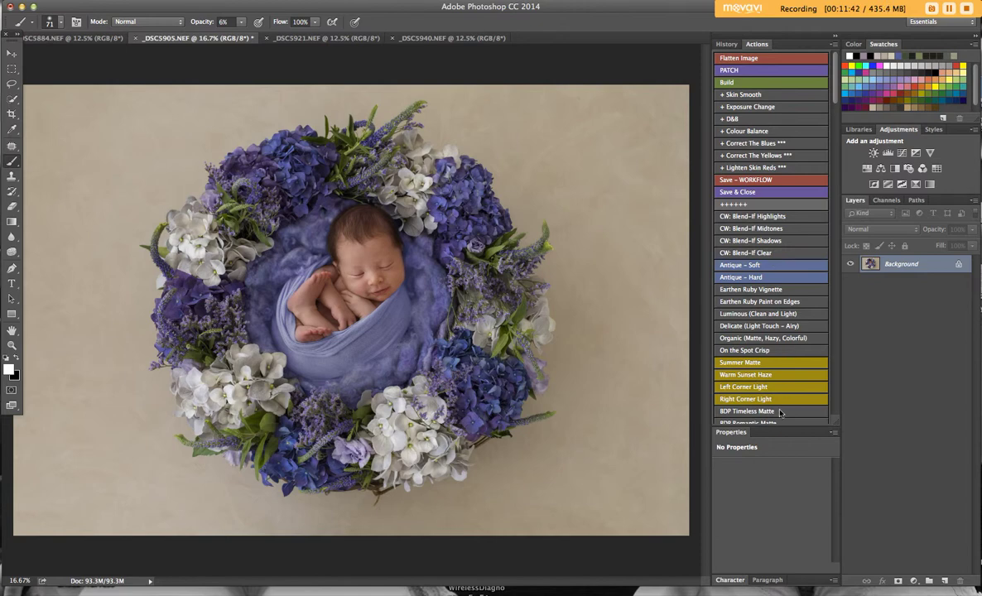
pyautogui.scroll(-5, 779, 411)
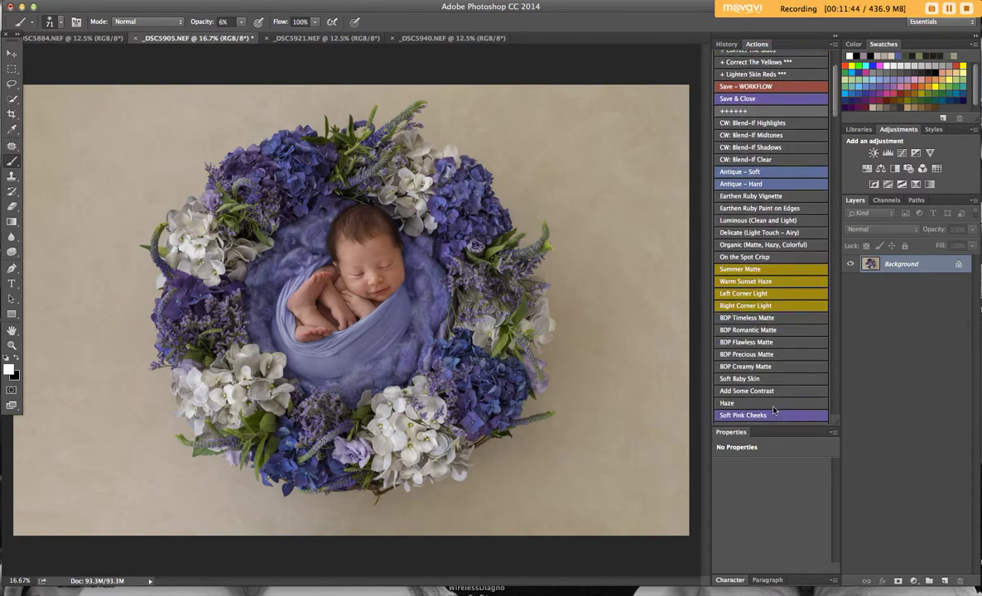
pyautogui.click(774, 405)
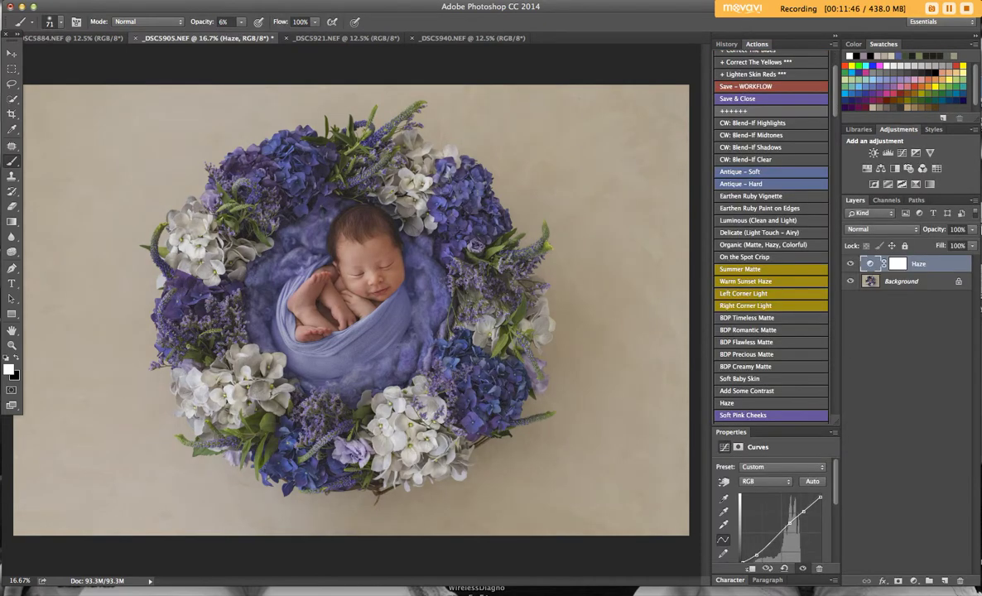
pyautogui.click(974, 231)
pyautogui.moveTo(952, 245); pyautogui.dragTo(950, 245)
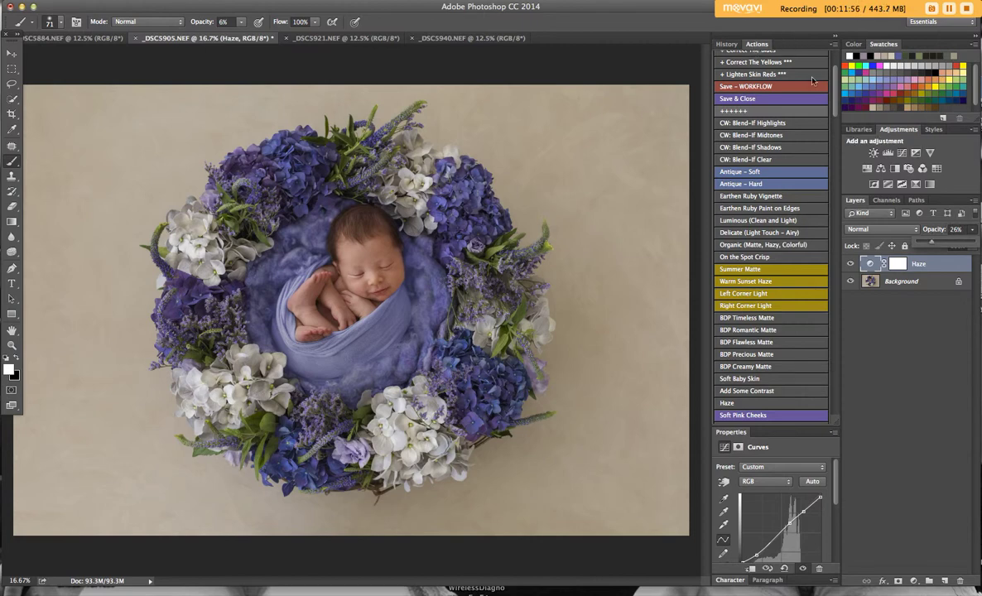
pyautogui.scroll(3, 787, 92)
pyautogui.click(732, 57)
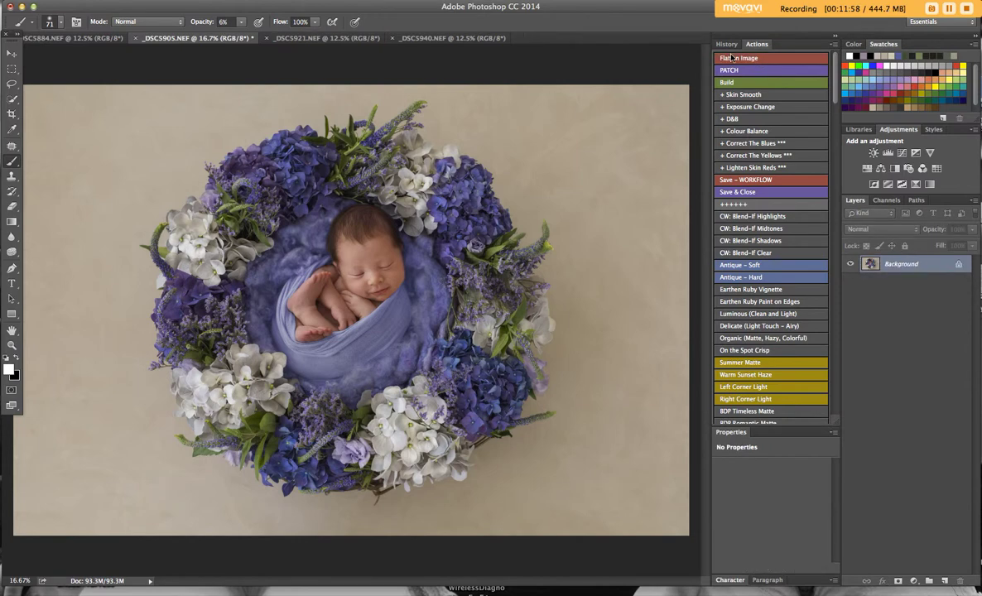
# - Start saving the image under a new location, choosing the 9-Print orders folder inside the Soft as Summer Collection folder
pyautogui.press('super+minus')
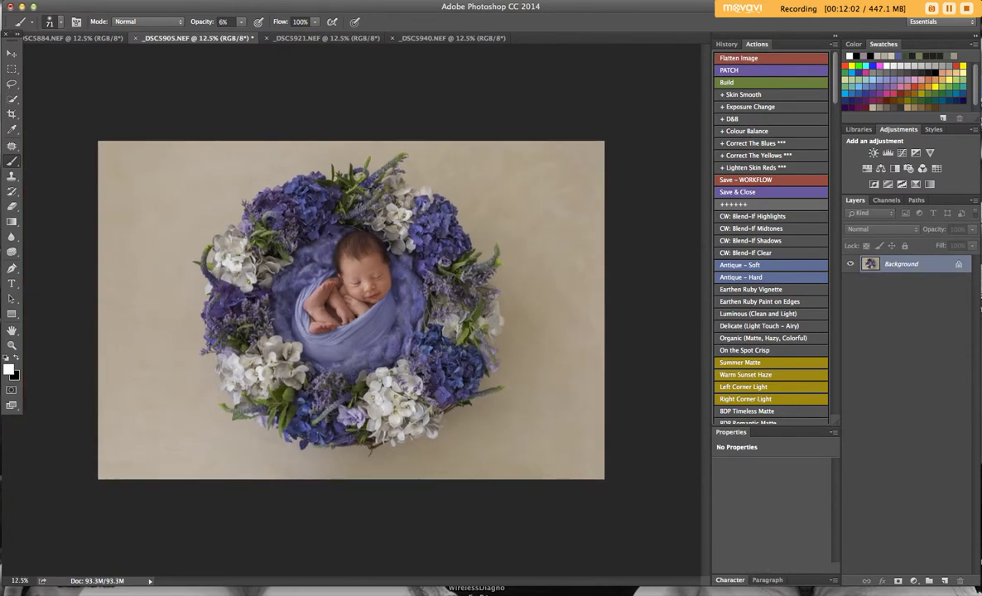
pyautogui.click(108, 105)
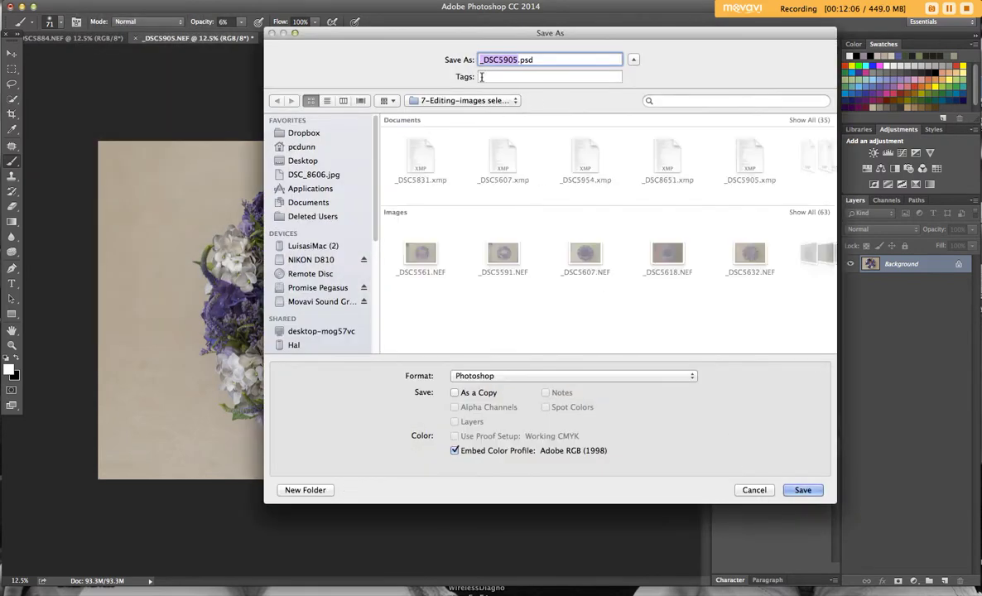
pyautogui.click(464, 101)
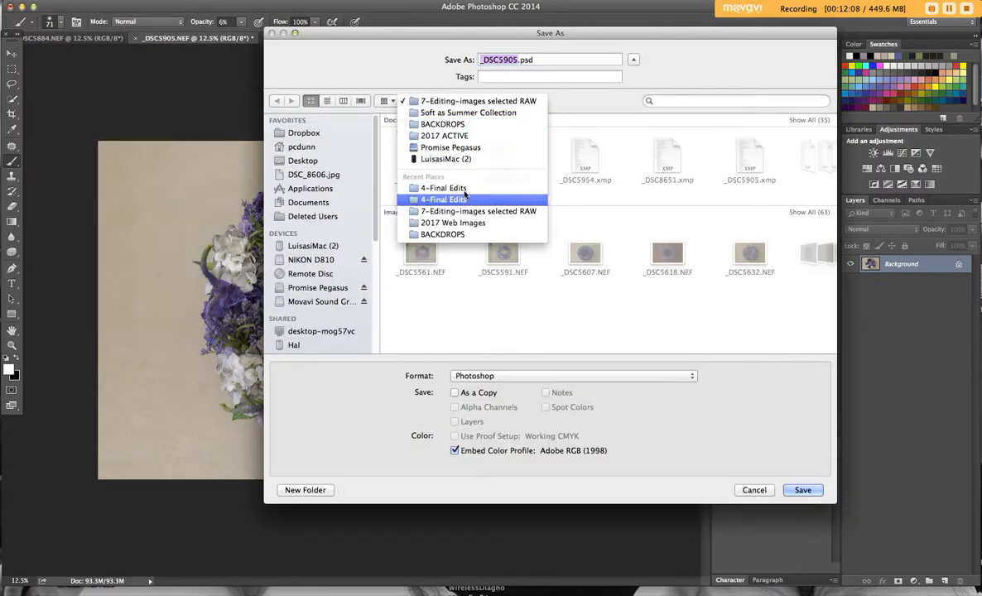
pyautogui.click(466, 197)
pyautogui.click(487, 101)
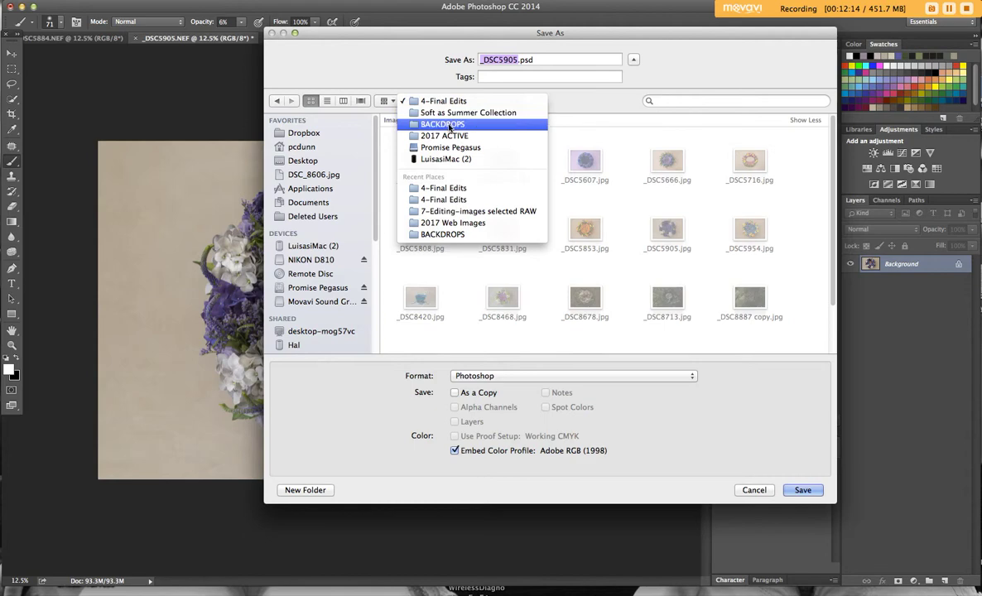
pyautogui.click(452, 113)
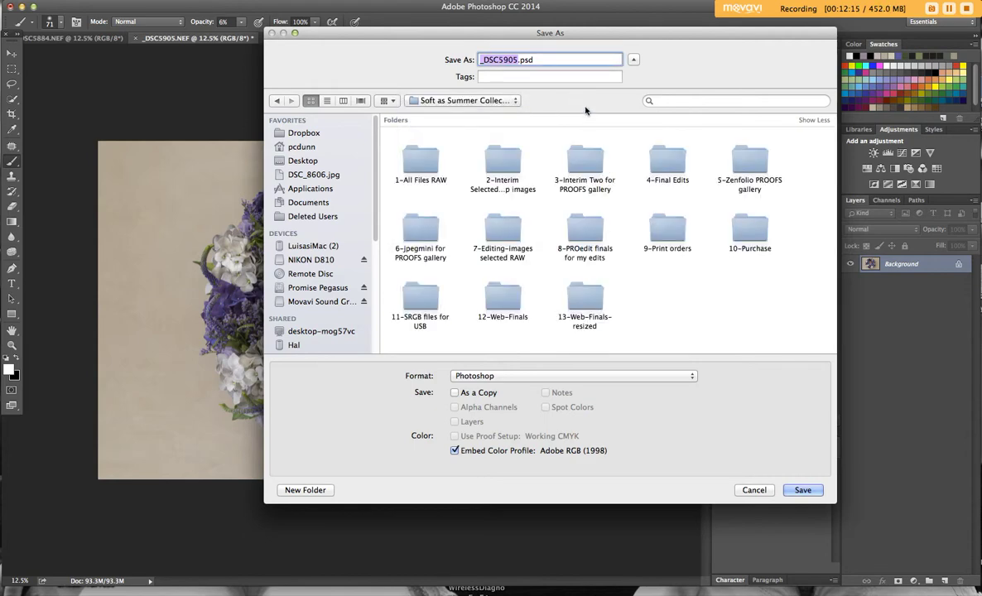
pyautogui.doubleClick(666, 233)
# - Save the image as a progressive JPEG named _DSC5905 at Maximum quality 12
pyautogui.click(675, 376)
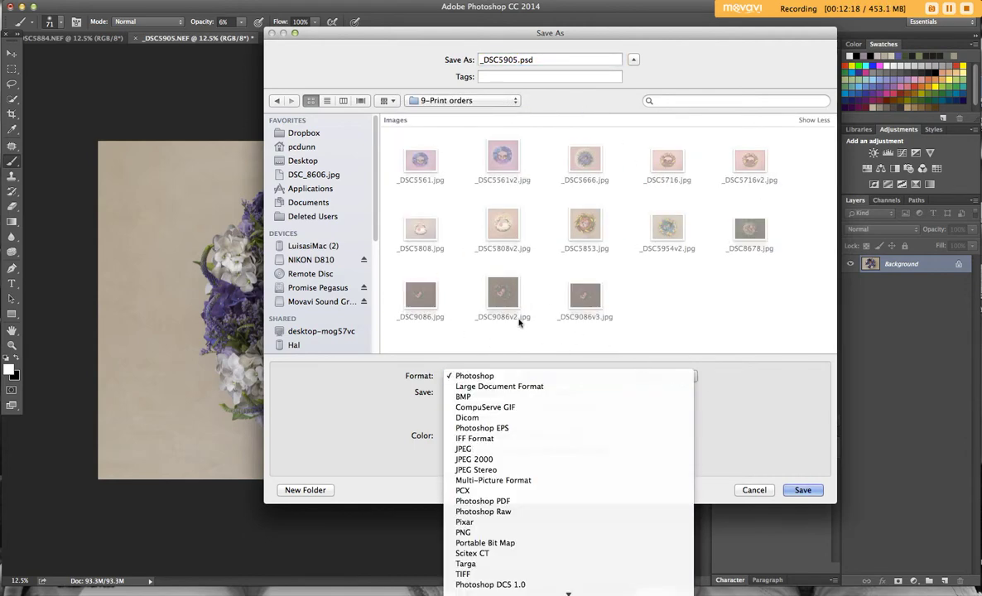
pyautogui.click(497, 449)
pyautogui.click(799, 490)
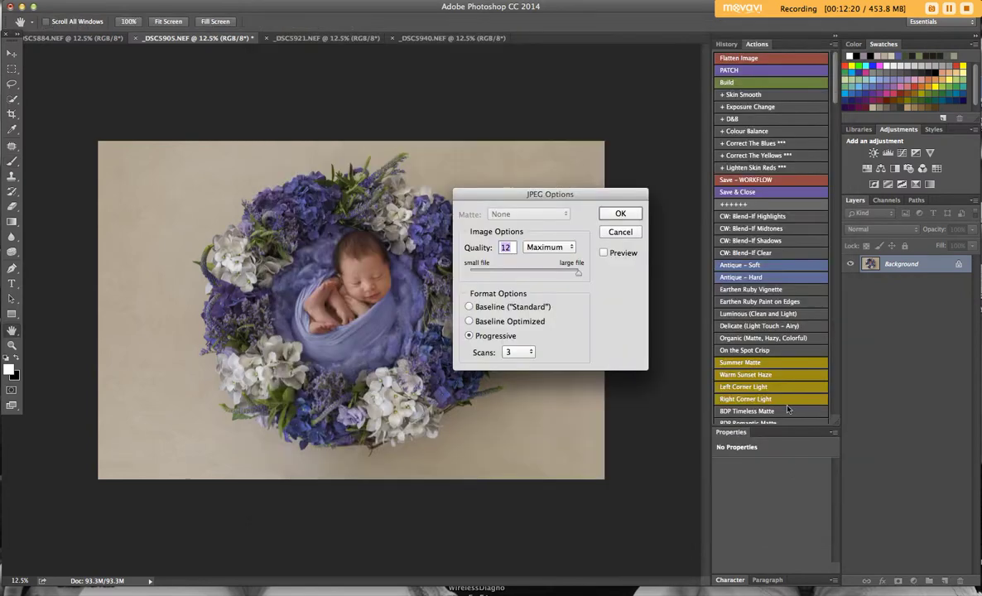
pyautogui.press('Return')
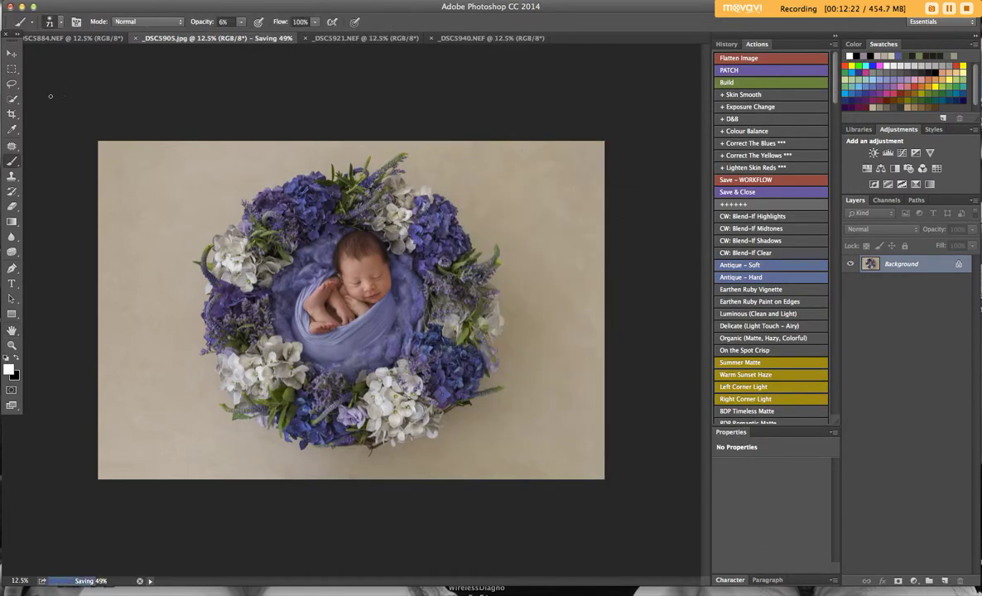
# - Extend the canvas above and below the photo by equal amounts with the Crop tool, and flatten the added strips to white
pyautogui.click(12, 114)
pyautogui.moveTo(354, 139); pyautogui.dragTo(354, 124)
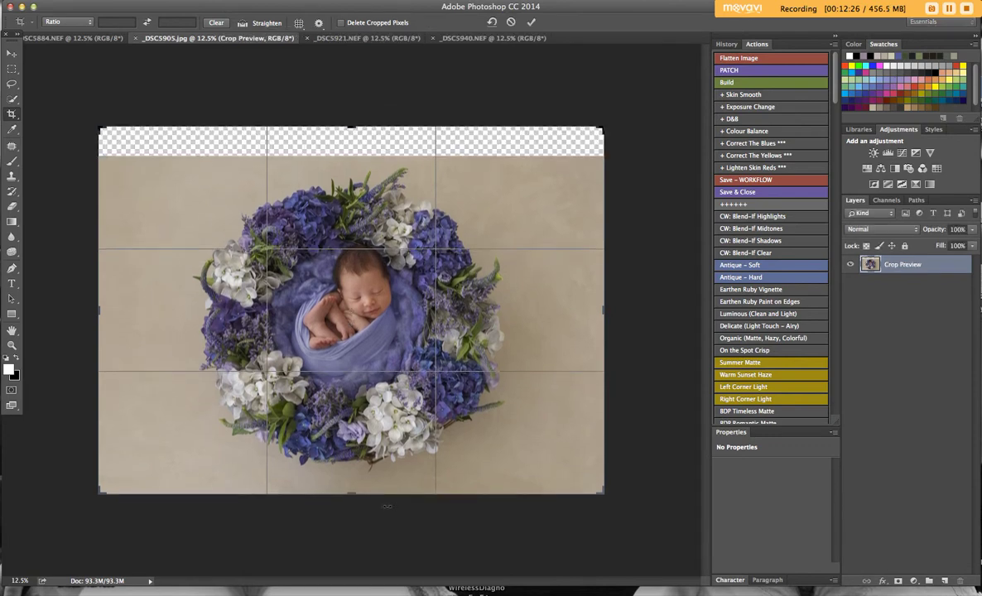
pyautogui.moveTo(355, 494); pyautogui.dragTo(356, 507)
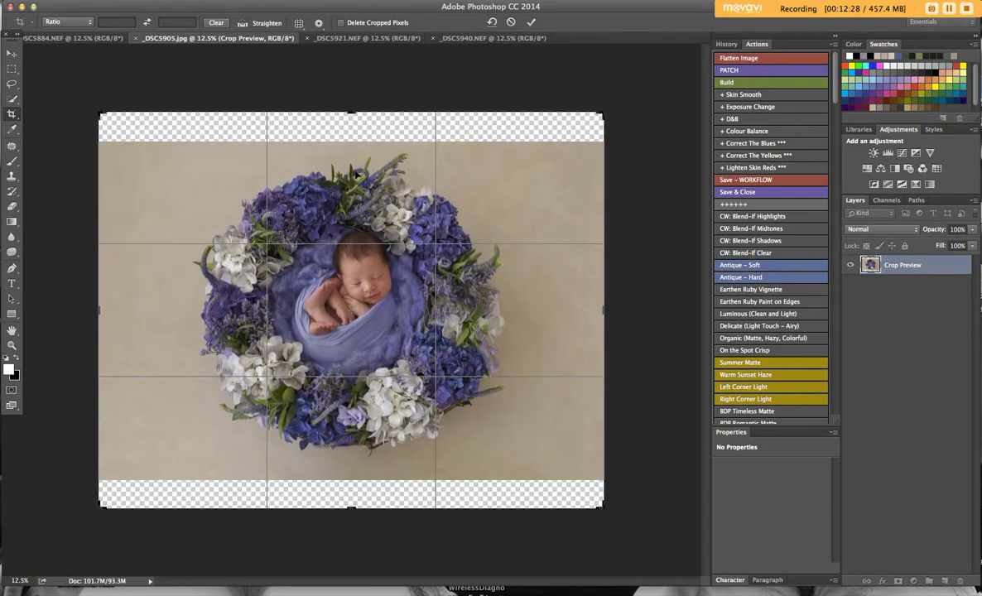
pyautogui.press('Return')
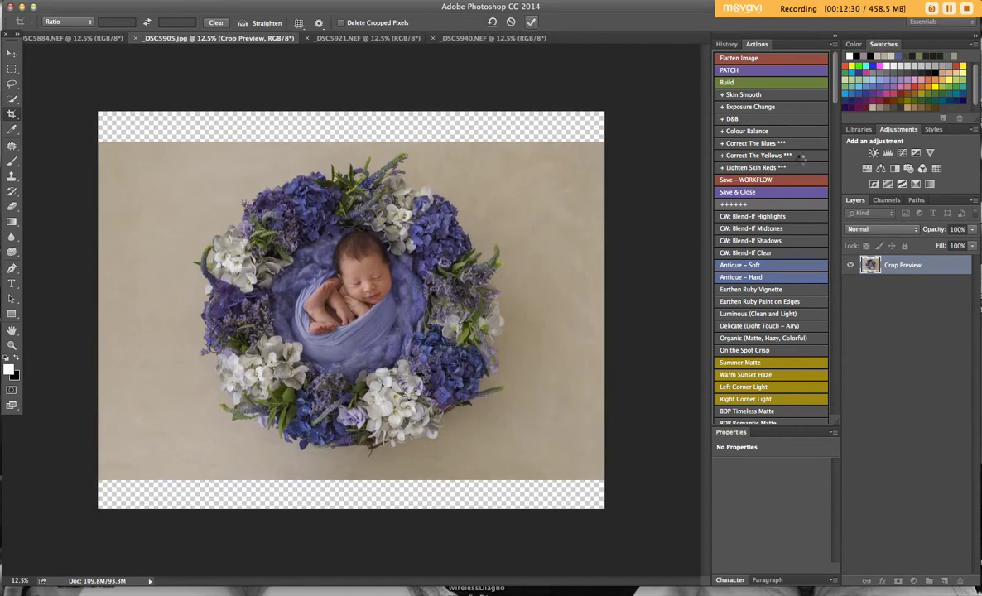
pyautogui.press('F2')
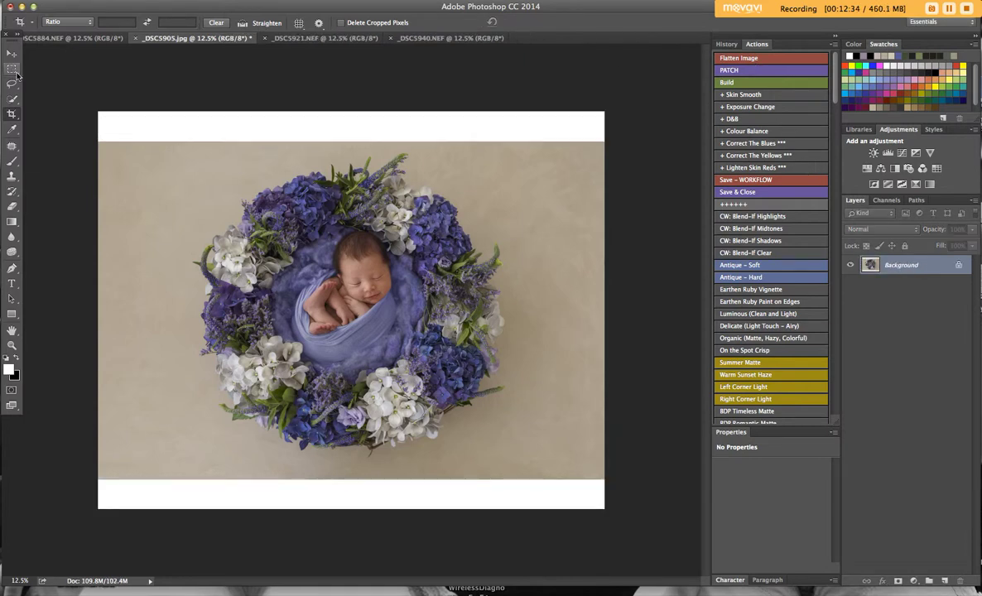
pyautogui.click(12, 71)
pyautogui.moveTo(83, 98); pyautogui.dragTo(624, 141)
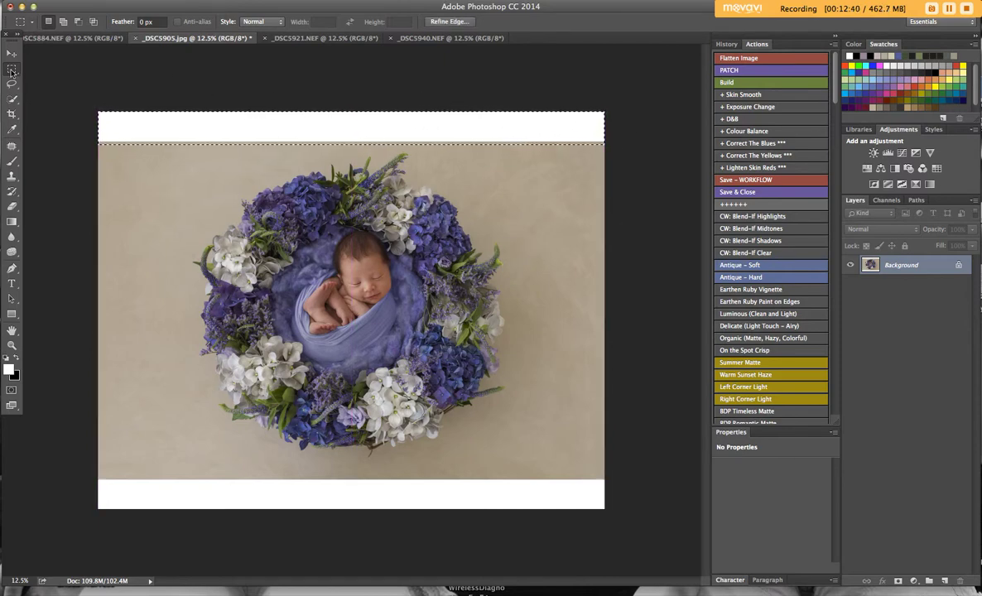
pyautogui.click(339, 85)
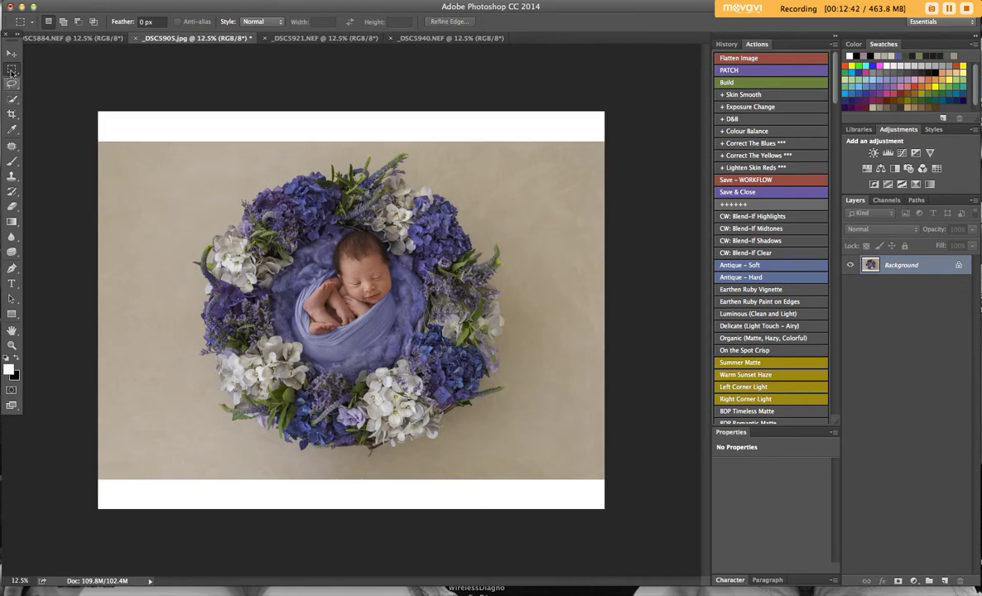
# - Select the white strip above the photo, including a thin edge of the backdrop, with the Rectangular Marquee
pyautogui.click(12, 69)
pyautogui.click(51, 66)
pyautogui.moveTo(92, 100); pyautogui.dragTo(616, 142)
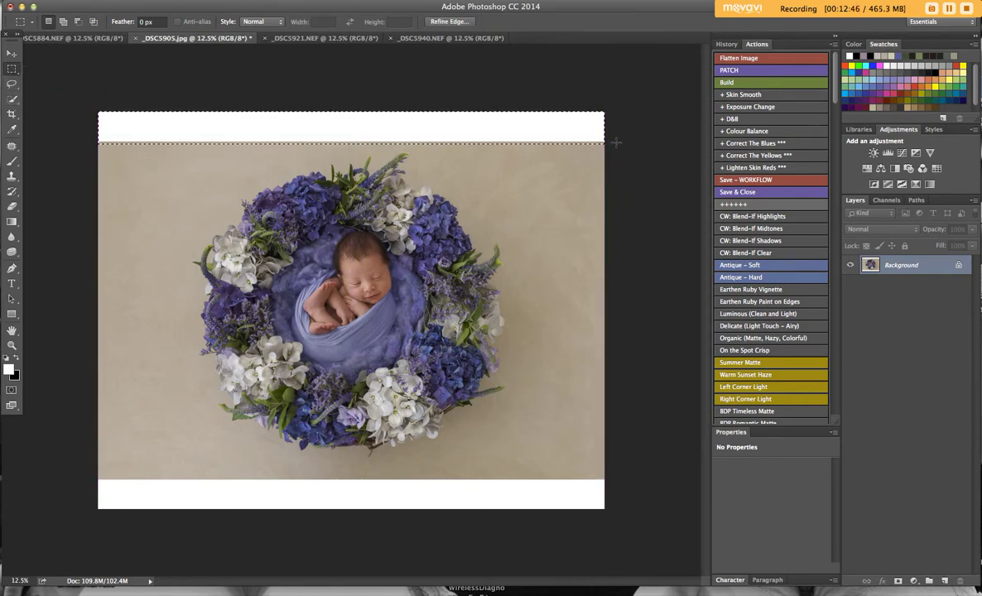
# - Fill the selected strip above the photo, and likewise the white strip below it, with Content-Aware backdrop, and deselect
pyautogui.hotkey('shift', 'BackSpace')
pyautogui.press('Return')
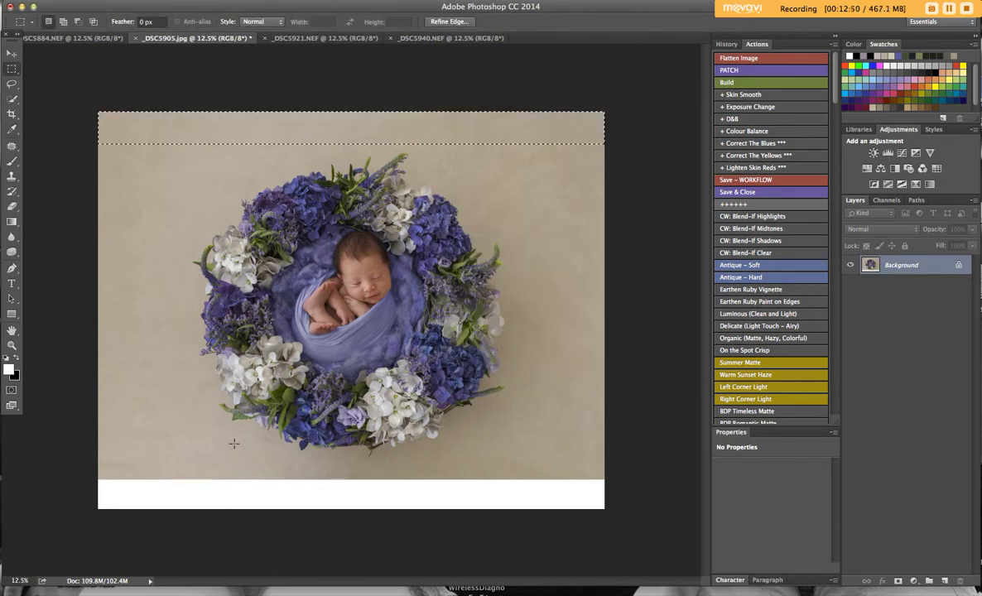
pyautogui.moveTo(98, 477); pyautogui.dragTo(710, 543)
pyautogui.hotkey('shift', 'BackSpace')
pyautogui.press('Return')
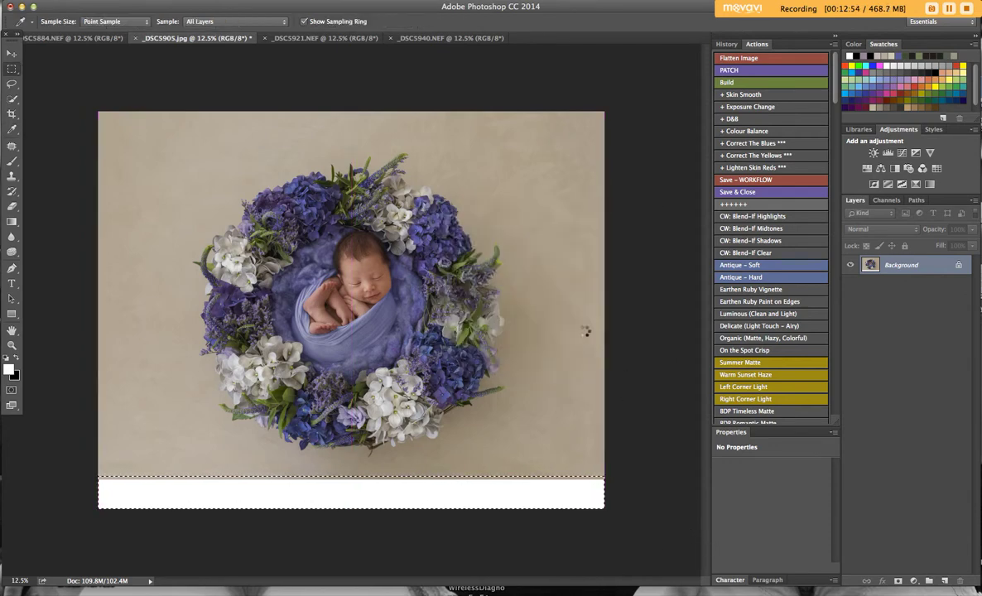
pyautogui.press('super+d')
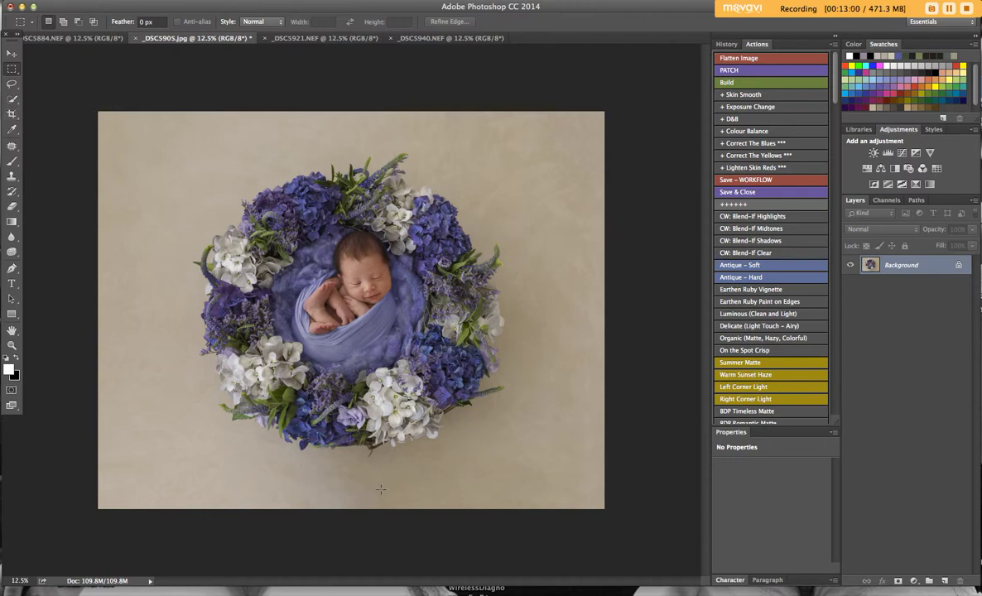
# - Patch the uneven spots in the backdrop's upper-right corner and below the wreath with cleaner neighbouring backdrop
pyautogui.click(12, 144)
pyautogui.moveTo(562, 147)
pyautogui.mouseDown()
pyautogui.moveTo(577, 169)
pyautogui.moveTo(570, 163)
pyautogui.mouseUp()
pyautogui.moveTo(569, 164)
pyautogui.mouseDown()
pyautogui.moveTo(496, 160)
pyautogui.moveTo(522, 132)
pyautogui.moveTo(544, 146)
pyautogui.mouseUp()
pyautogui.moveTo(341, 467)
pyautogui.mouseDown()
pyautogui.moveTo(337, 477)
pyautogui.moveTo(383, 479)
pyautogui.moveTo(171, 453)
pyautogui.mouseUp()
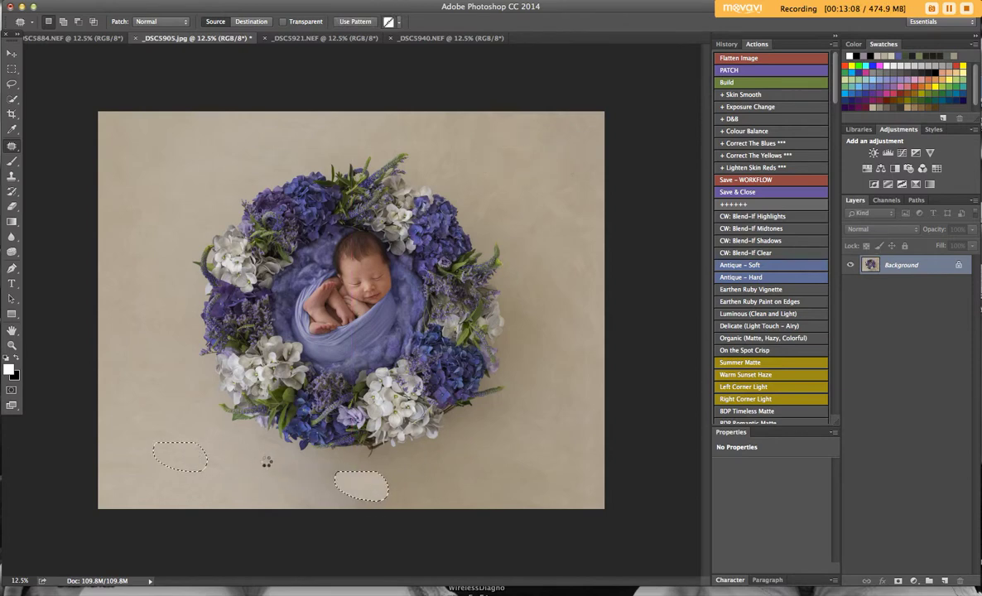
pyautogui.moveTo(265, 465)
pyautogui.mouseDown()
pyautogui.moveTo(301, 481)
pyautogui.moveTo(296, 467)
pyautogui.moveTo(232, 479)
pyautogui.moveTo(227, 463)
pyautogui.moveTo(207, 474)
pyautogui.moveTo(226, 460)
pyautogui.moveTo(215, 437)
pyautogui.mouseUp()
pyautogui.press('super+d')
pyautogui.moveTo(339, 465)
pyautogui.mouseDown()
pyautogui.moveTo(375, 504)
pyautogui.moveTo(343, 464)
pyautogui.mouseUp()
pyautogui.moveTo(358, 479); pyautogui.dragTo(287, 468)
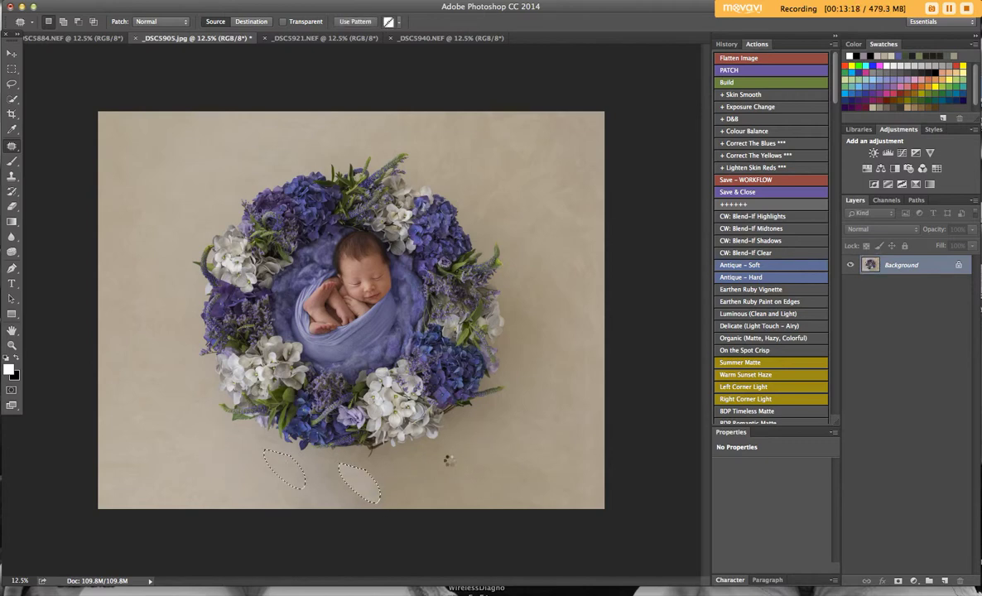
# - Patch the blotchy backdrop areas to the lower right of the wreath and beside its upper-right edge, and clear the selection
pyautogui.moveTo(445, 470)
pyautogui.mouseDown()
pyautogui.moveTo(462, 479)
pyautogui.moveTo(456, 462)
pyautogui.moveTo(468, 443)
pyautogui.moveTo(539, 461)
pyautogui.moveTo(488, 438)
pyautogui.mouseUp()
pyautogui.press('super+d')
pyautogui.moveTo(537, 459); pyautogui.dragTo(567, 424)
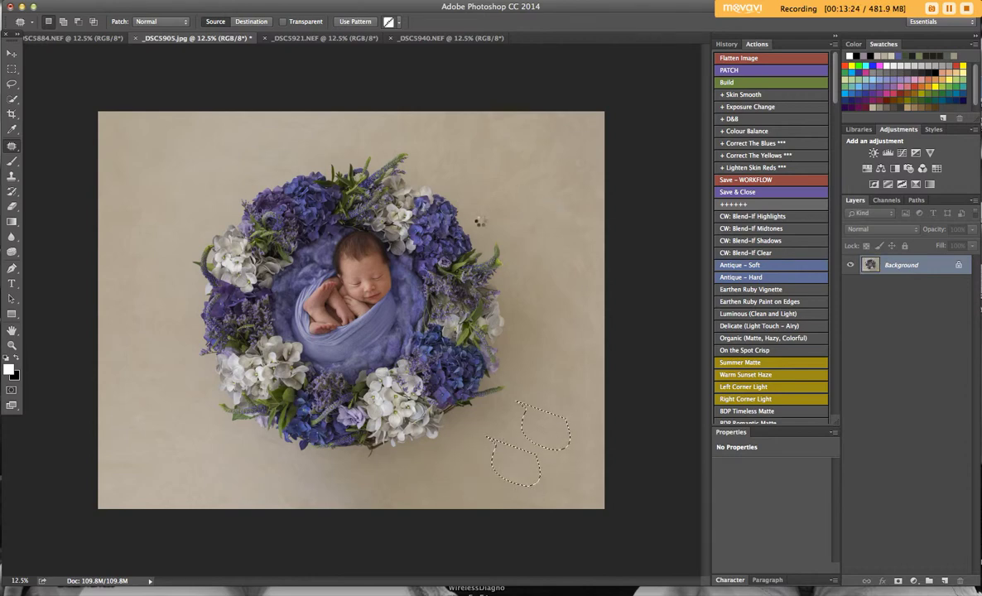
pyautogui.press('super+d')
pyautogui.moveTo(495, 191)
pyautogui.mouseDown()
pyautogui.moveTo(504, 233)
pyautogui.moveTo(490, 157)
pyautogui.mouseUp()
pyautogui.press('super+d')
pyautogui.moveTo(480, 211); pyautogui.dragTo(519, 220)
pyautogui.hotkey('ctrl', 'd')
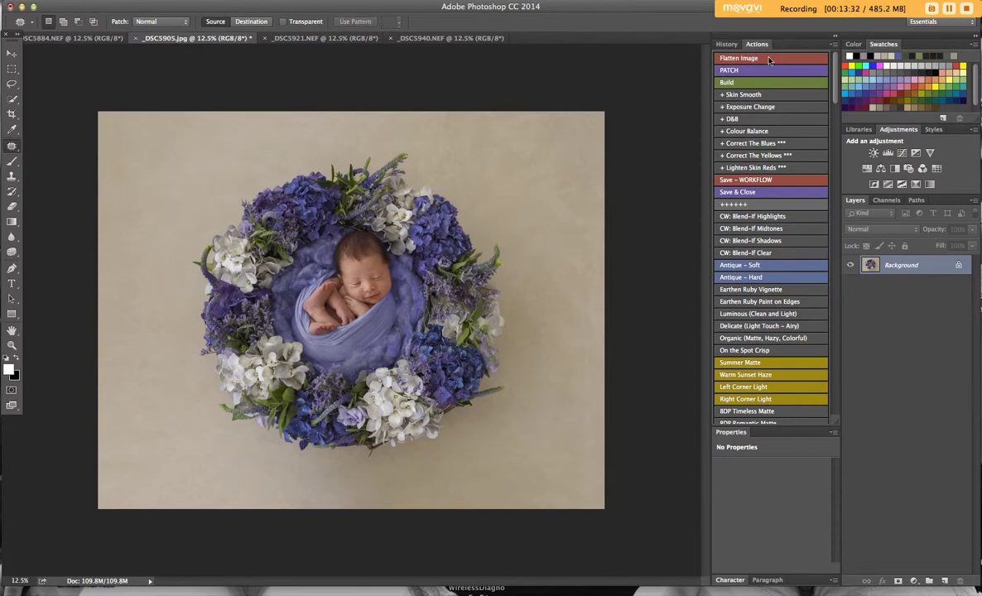
# - Run the Exposure Change action, paint white on its group mask over the baby and right side with a 1760 px brush at 20% opacity, and flatten
pyautogui.click(761, 108)
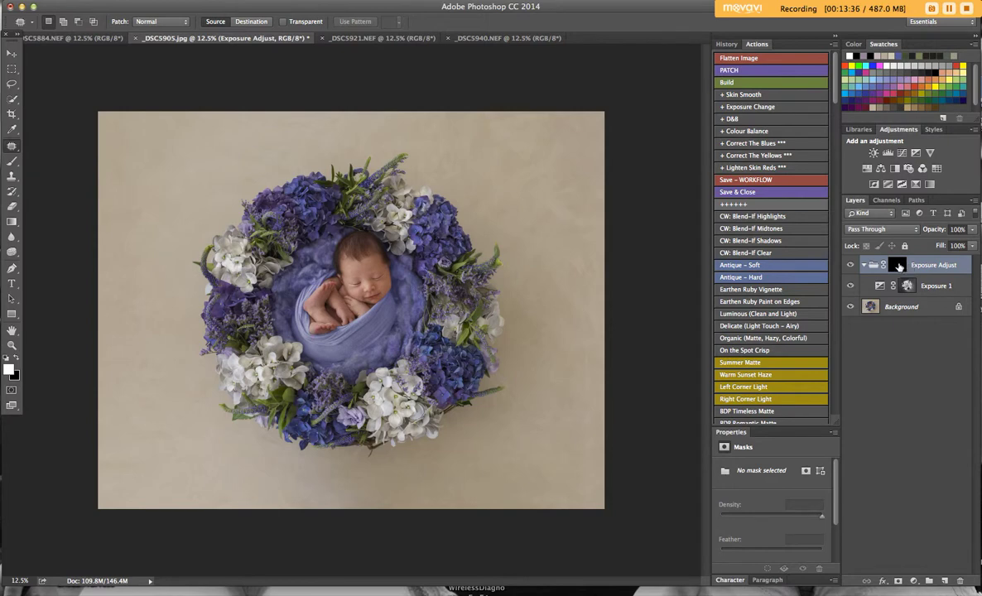
pyautogui.click(898, 266)
pyautogui.click(13, 162)
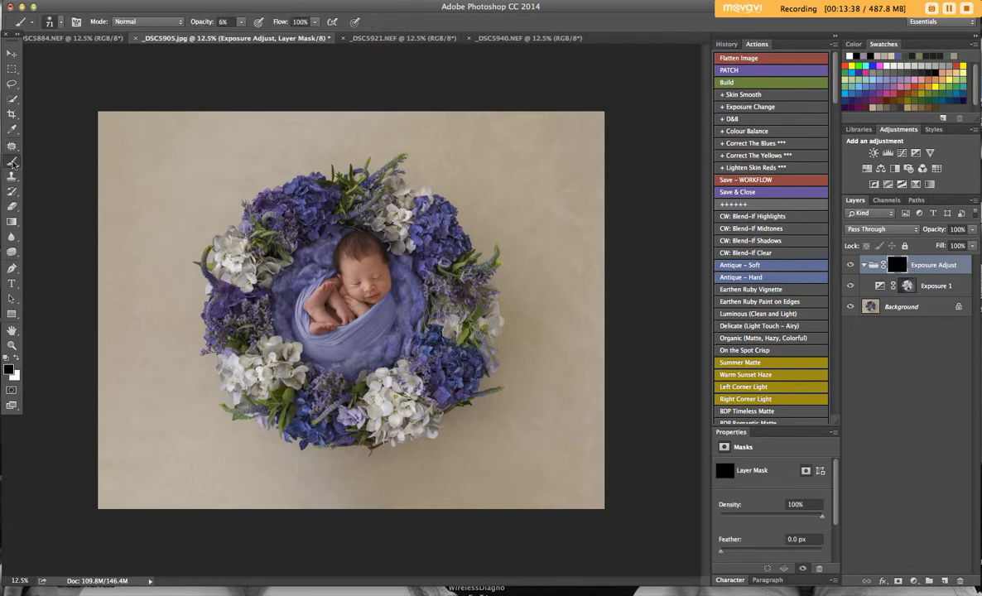
pyautogui.click(58, 23)
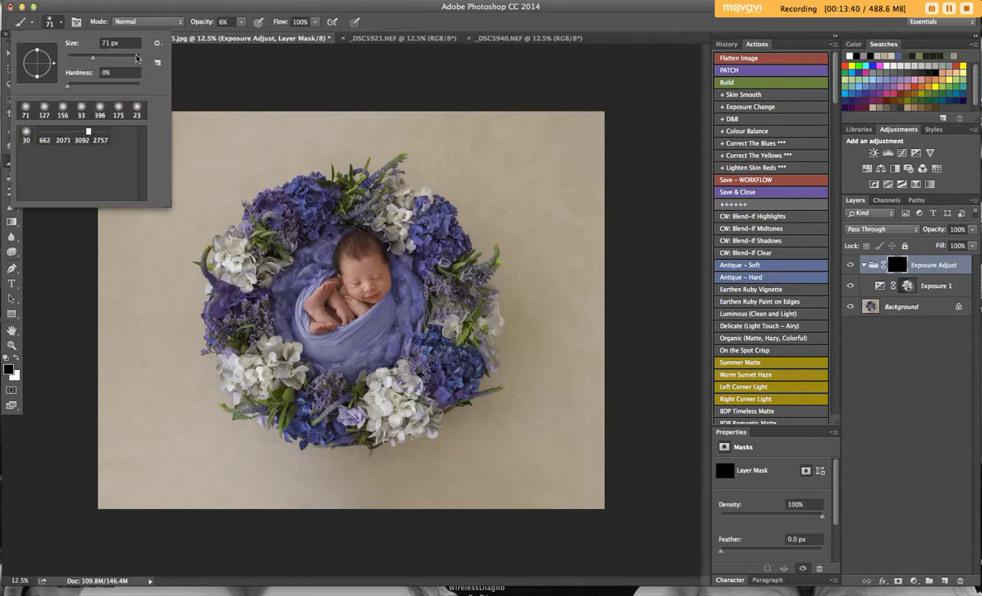
pyautogui.click(130, 58)
pyautogui.moveTo(130, 58); pyautogui.dragTo(133, 59)
pyautogui.click(16, 356)
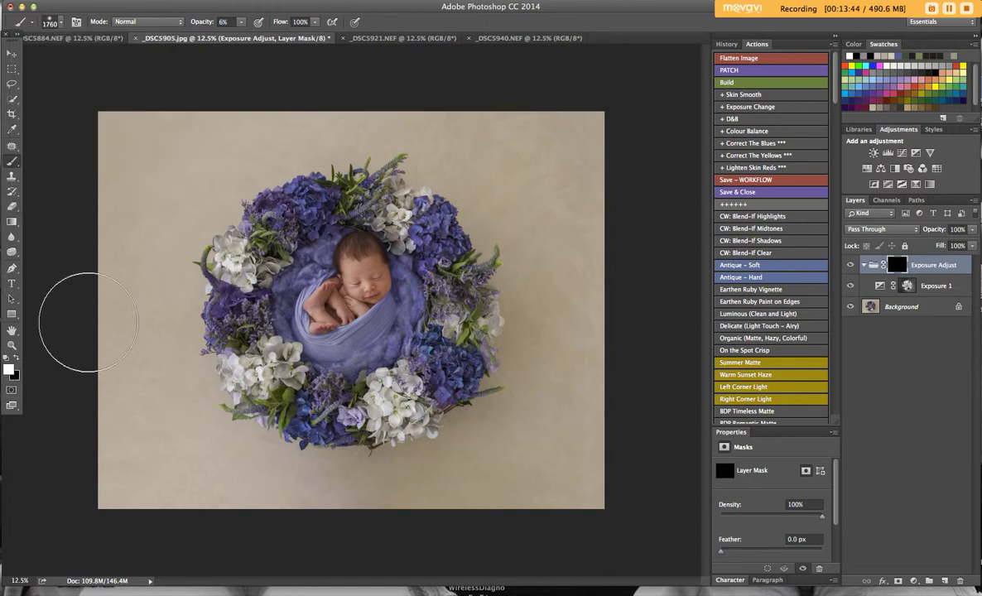
pyautogui.moveTo(241, 22); pyautogui.dragTo(249, 39)
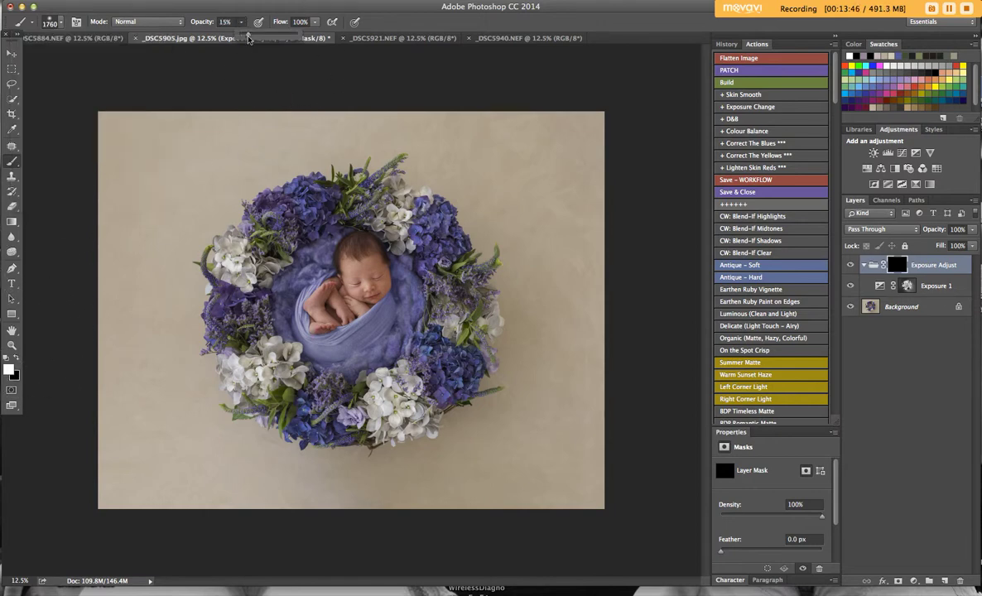
pyautogui.moveTo(393, 248); pyautogui.dragTo(366, 249)
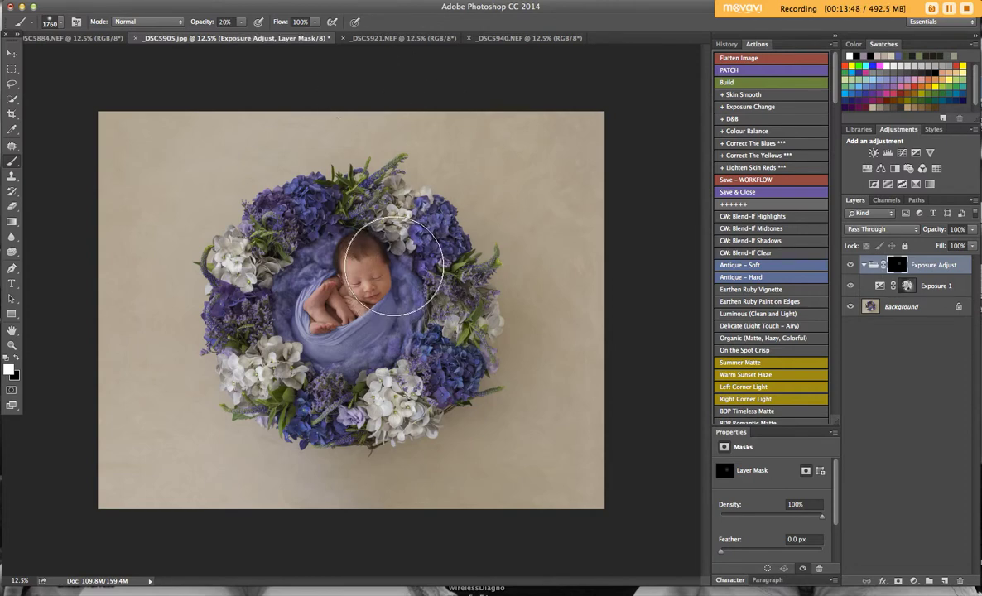
pyautogui.moveTo(497, 361)
pyautogui.mouseDown()
pyautogui.moveTo(384, 435)
pyautogui.moveTo(505, 406)
pyautogui.moveTo(488, 207)
pyautogui.moveTo(513, 406)
pyautogui.moveTo(535, 334)
pyautogui.moveTo(403, 460)
pyautogui.moveTo(352, 459)
pyautogui.moveTo(522, 236)
pyautogui.moveTo(364, 141)
pyautogui.moveTo(485, 389)
pyautogui.moveTo(510, 252)
pyautogui.moveTo(659, 233)
pyautogui.mouseUp()
pyautogui.click(767, 59)
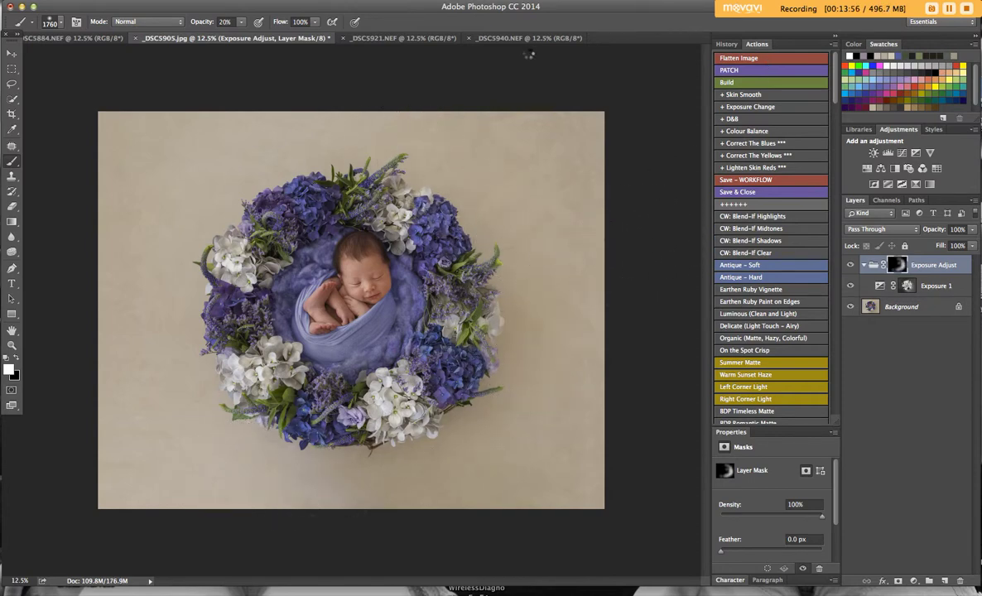
# - Duplicate the image layer, push the wreath's right and lower-right edges inward with Liquify to round it, and flatten the image
pyautogui.hotkey('ctrl', 'j')
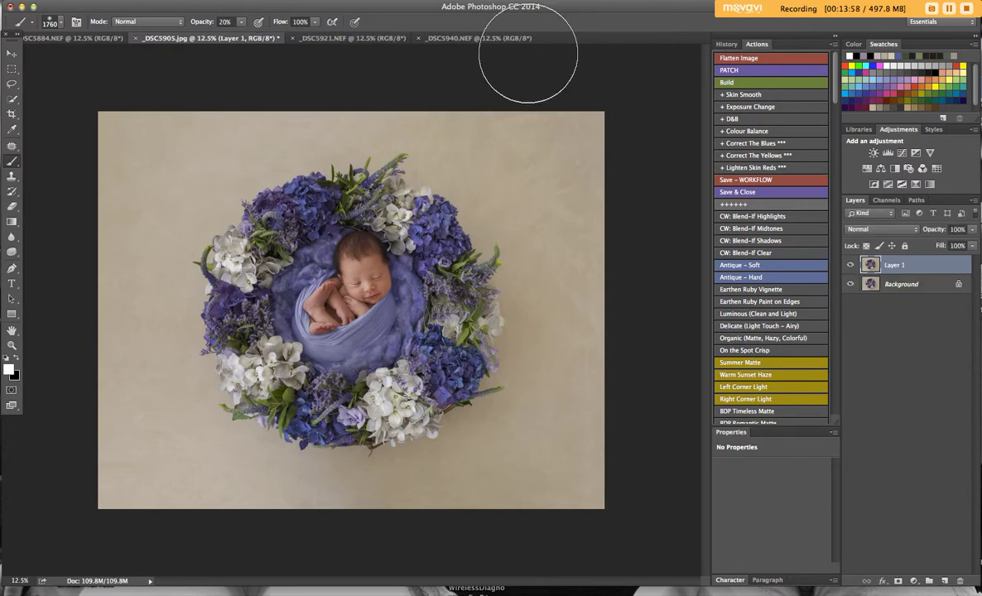
pyautogui.click(255, 3)
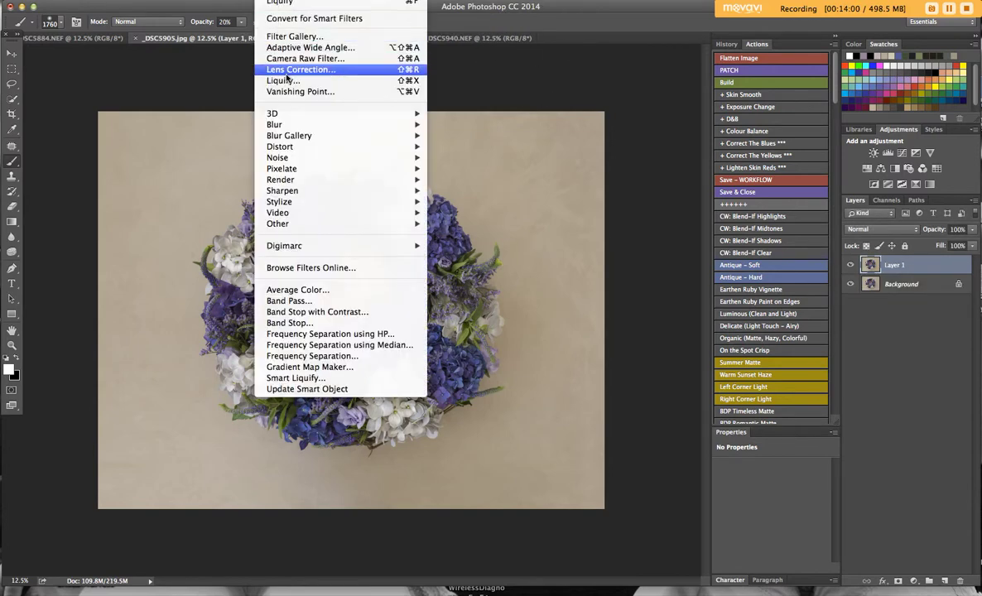
pyautogui.click(289, 81)
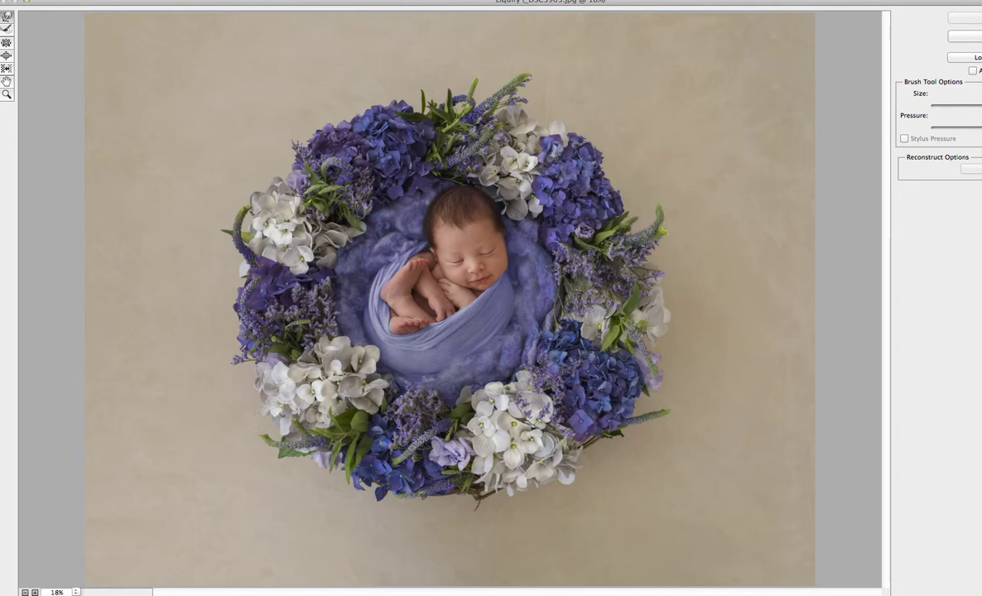
pyautogui.moveTo(628, 414); pyautogui.dragTo(617, 410)
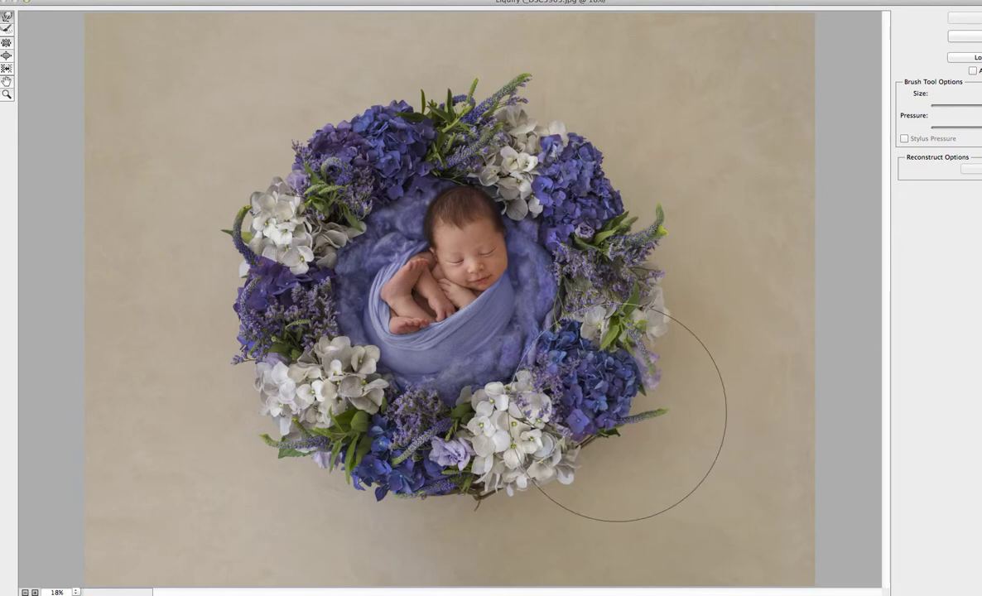
pyautogui.moveTo(597, 483); pyautogui.dragTo(553, 473)
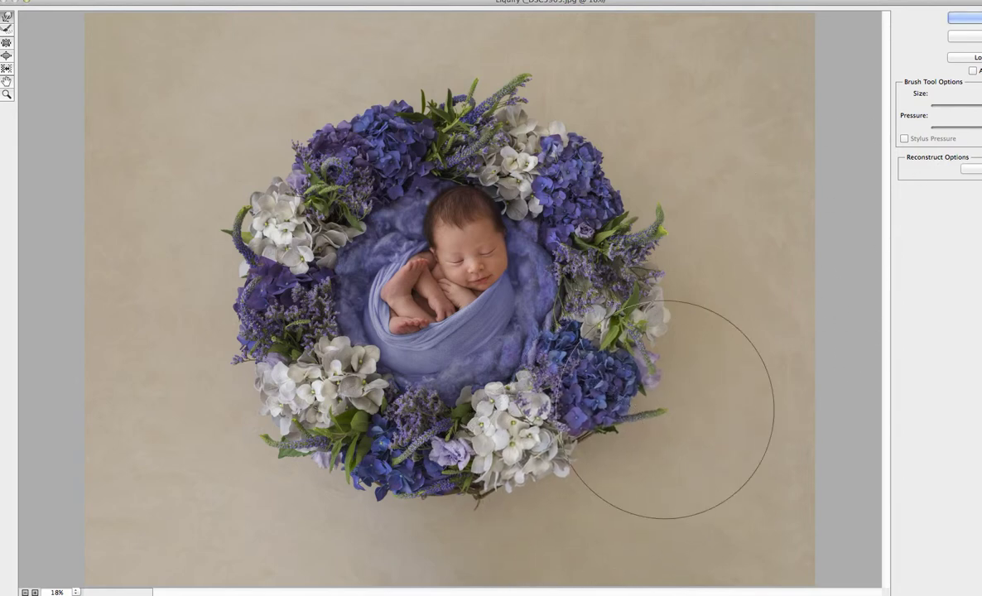
pyautogui.moveTo(668, 342)
pyautogui.mouseDown()
pyautogui.moveTo(682, 333)
pyautogui.moveTo(675, 322)
pyautogui.moveTo(671, 384)
pyautogui.moveTo(597, 334)
pyautogui.moveTo(632, 356)
pyautogui.moveTo(649, 407)
pyautogui.moveTo(508, 526)
pyautogui.moveTo(452, 489)
pyautogui.mouseUp()
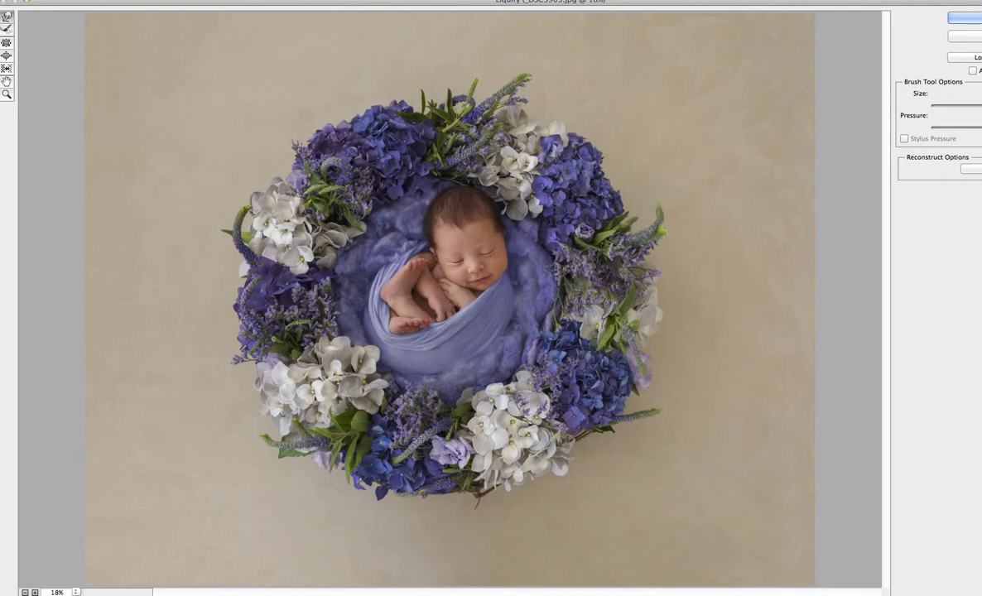
pyautogui.click(965, 18)
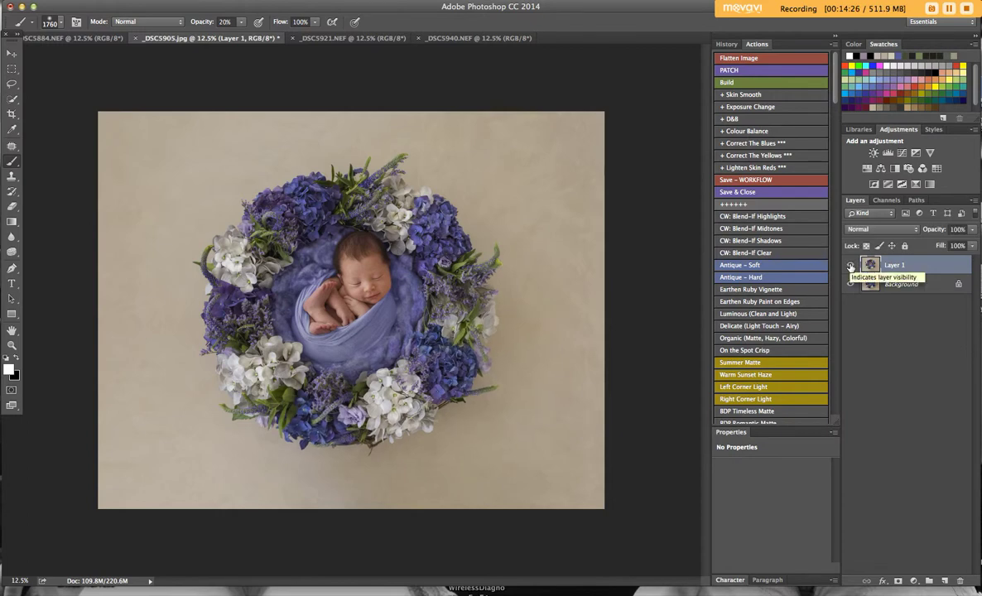
pyautogui.click(739, 58)
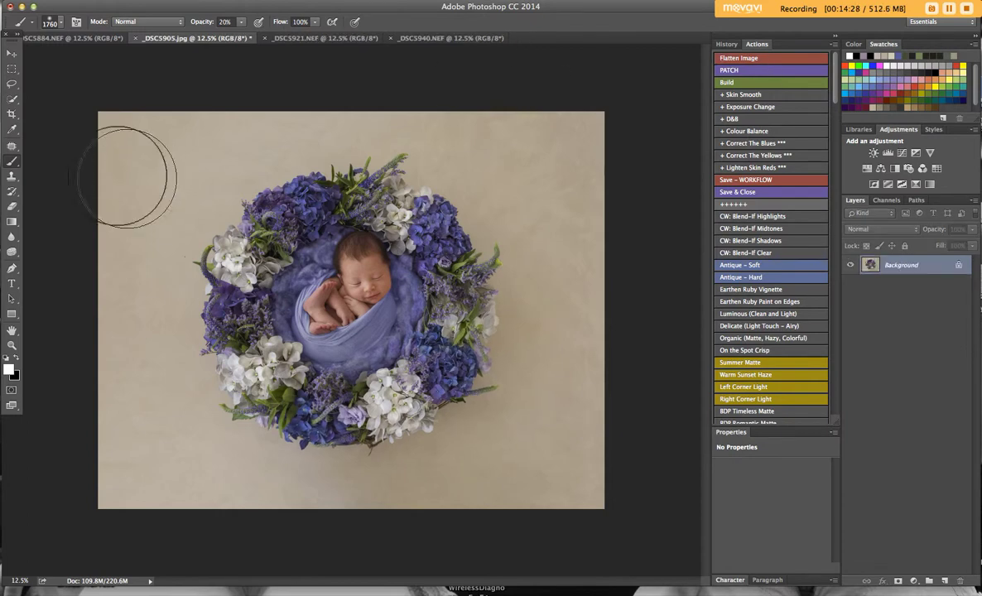
# - Select a circle enclosing the whole wreath with the Elliptical Marquee and centre it in the photo
pyautogui.moveTo(11, 68); pyautogui.dragTo(47, 76)
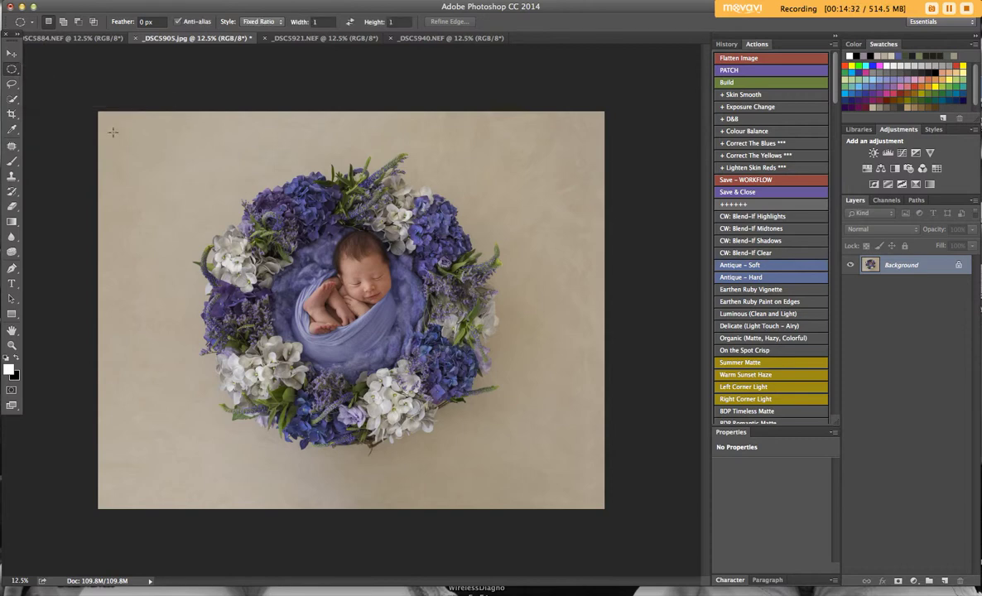
pyautogui.moveTo(11, 70); pyautogui.dragTo(53, 77)
pyautogui.moveTo(189, 148); pyautogui.dragTo(636, 497)
pyautogui.moveTo(430, 292); pyautogui.dragTo(417, 279)
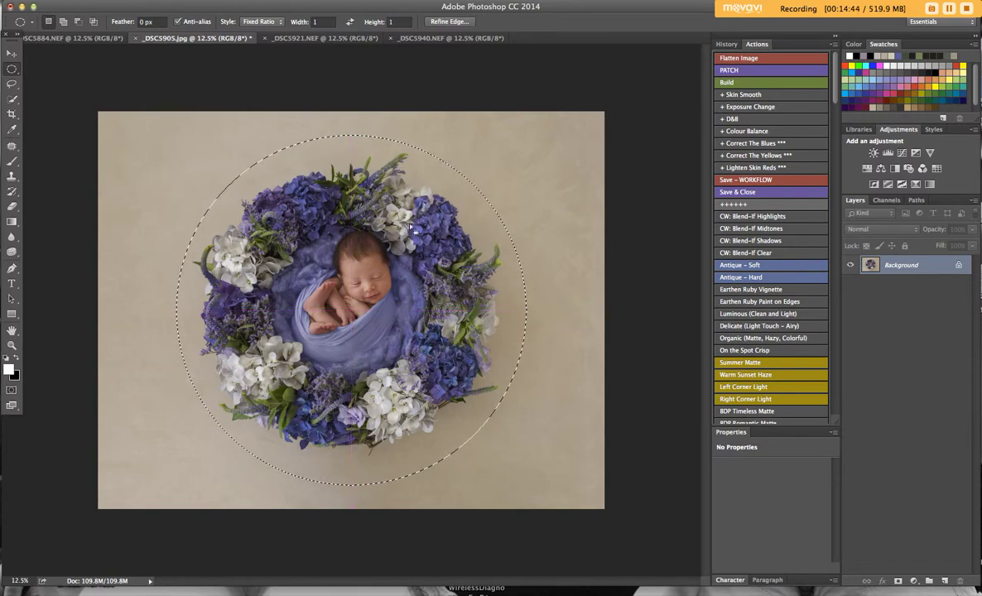
# - Sample the muted green #8d9a67 from the wreath's foliage as the foreground colour with the Eyedropper
pyautogui.click(12, 130)
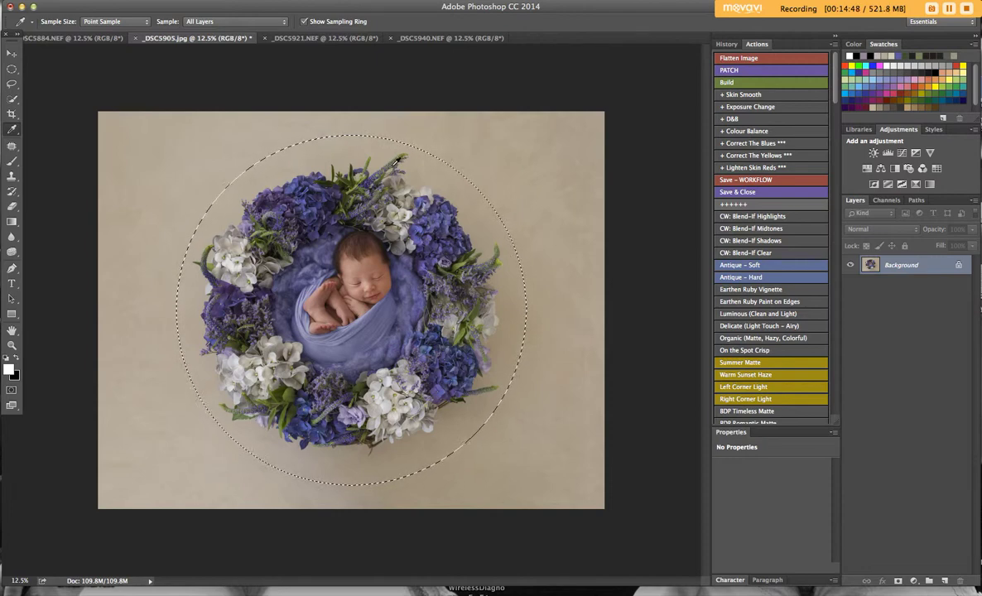
pyautogui.click(402, 158)
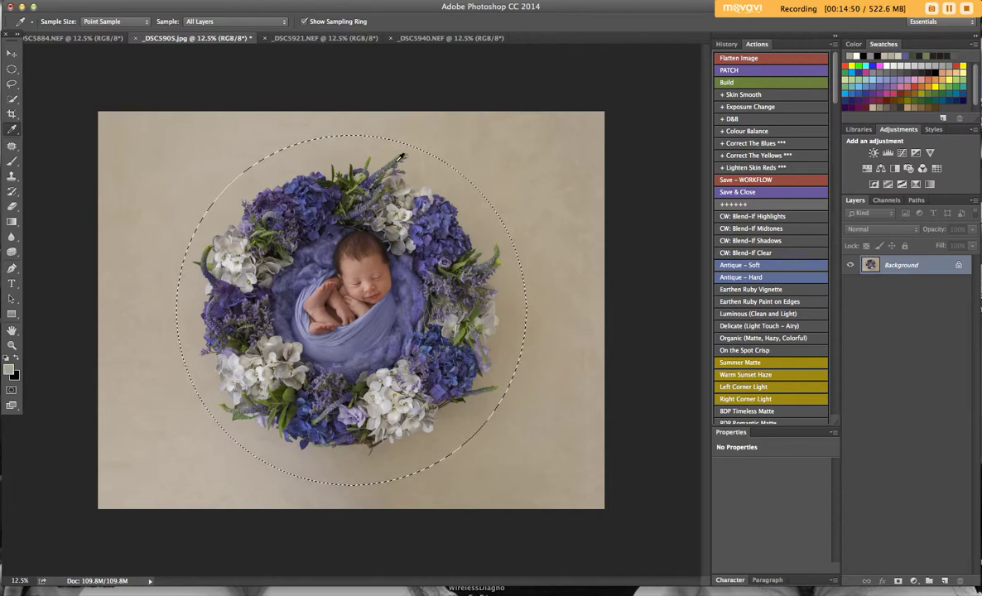
pyautogui.click(402, 157)
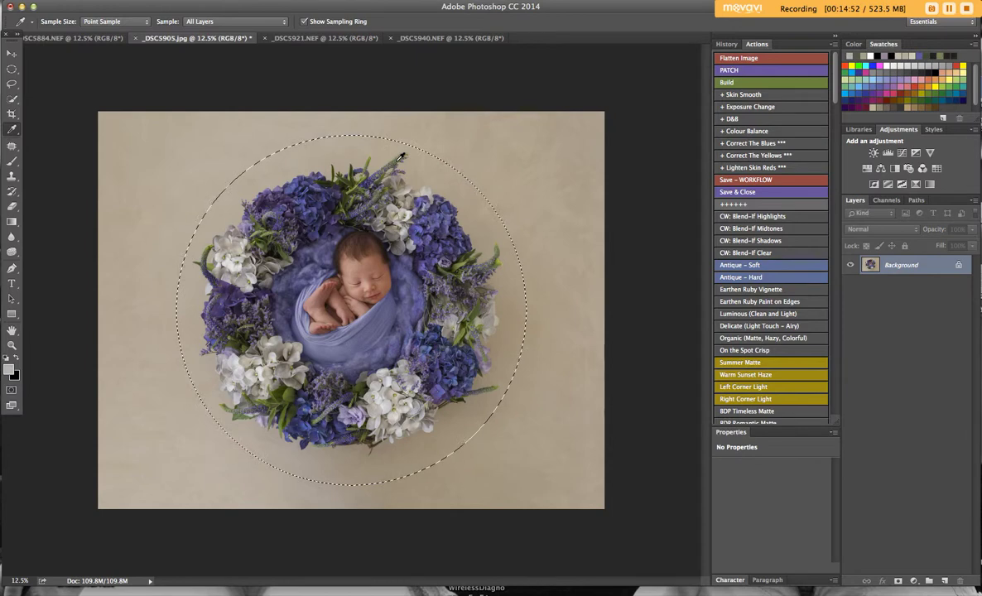
pyautogui.click(402, 157)
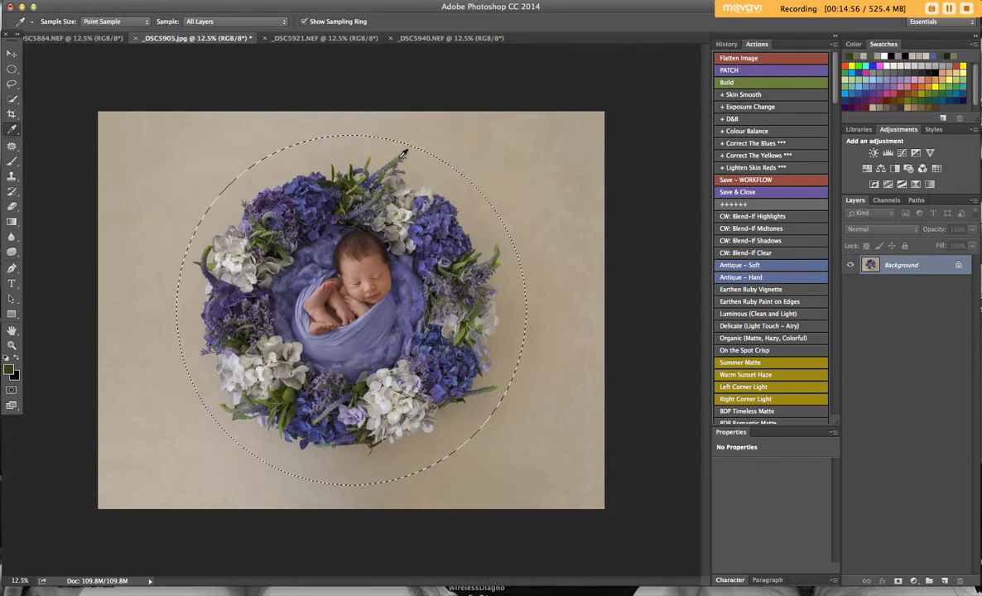
pyautogui.click(494, 259)
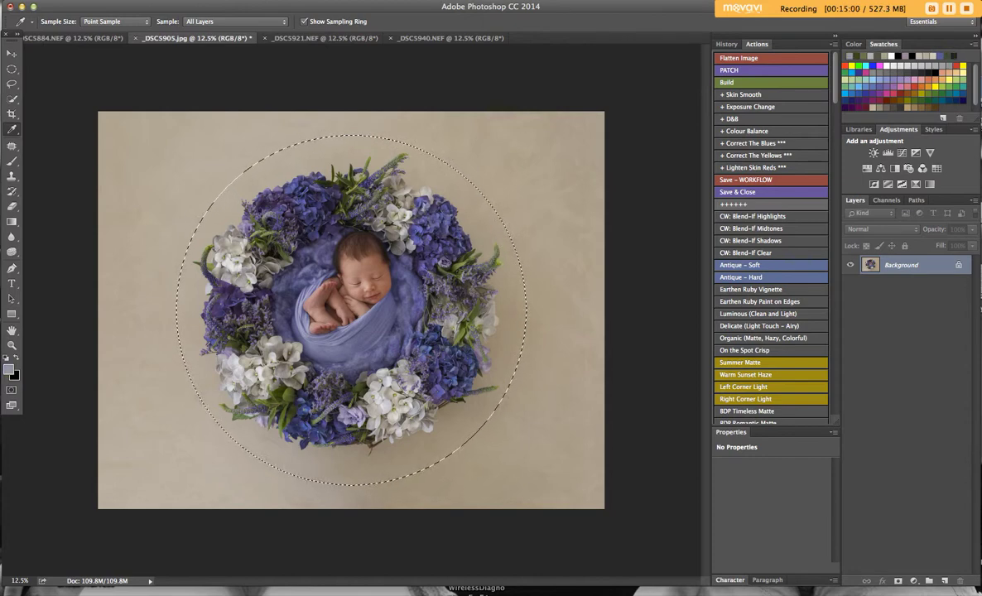
pyautogui.click(229, 405)
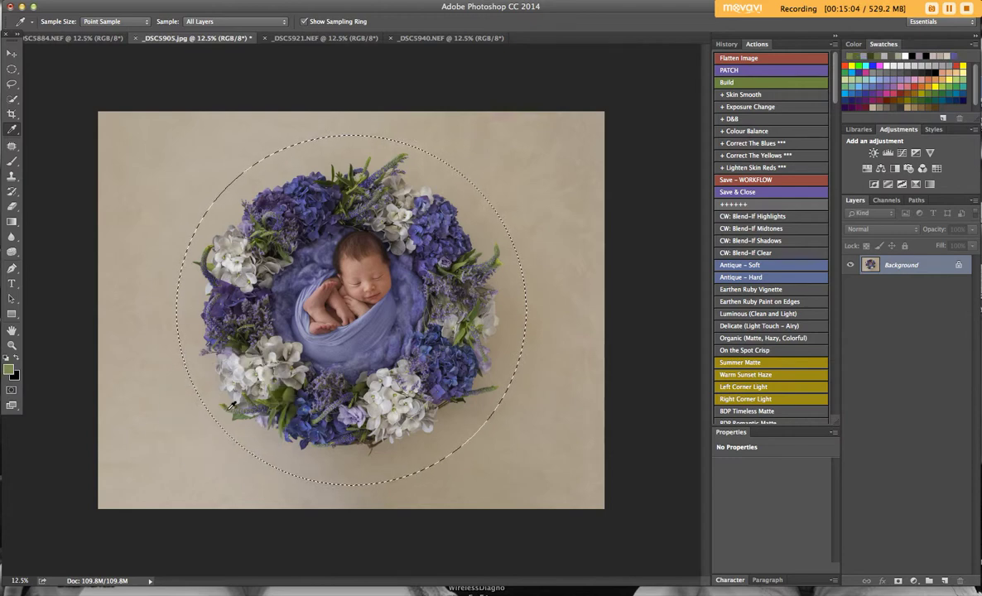
pyautogui.click(234, 407)
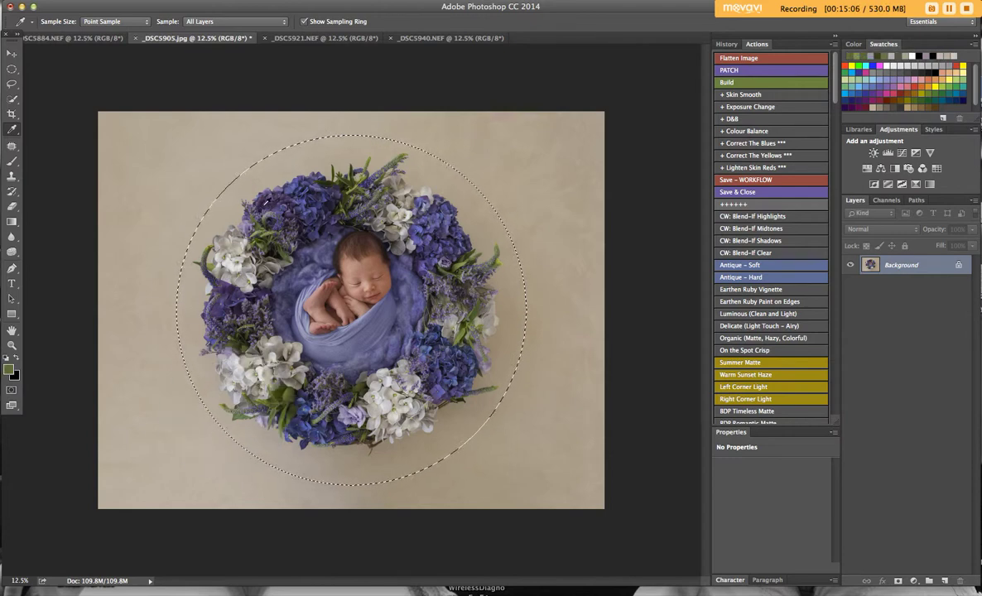
pyautogui.click(267, 233)
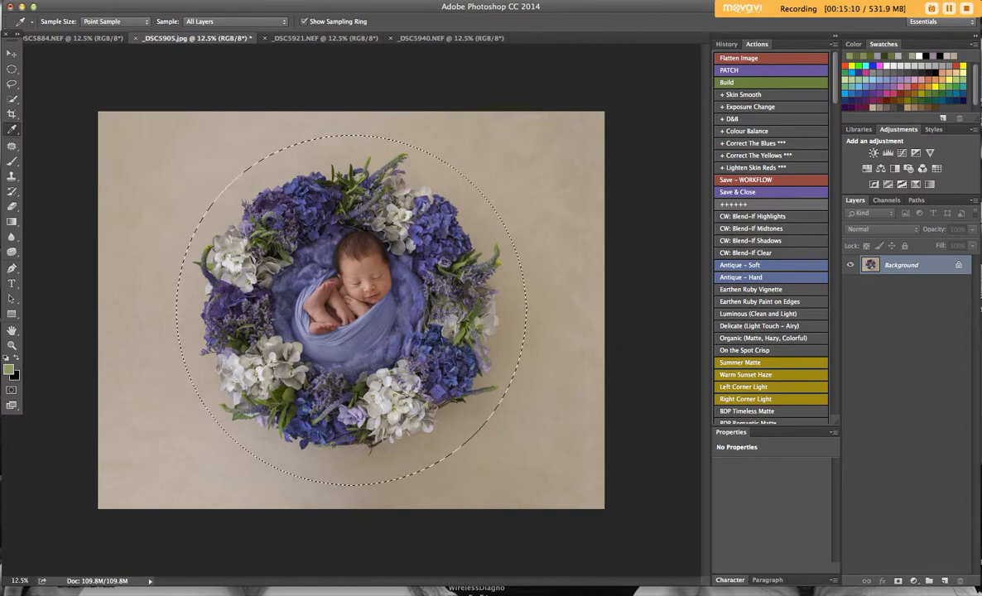
# - Invert the circular selection and add a Solid Color fill layer in #8d9a67 covering everything outside the circle
pyautogui.click(217, 1)
pyautogui.click(247, 28)
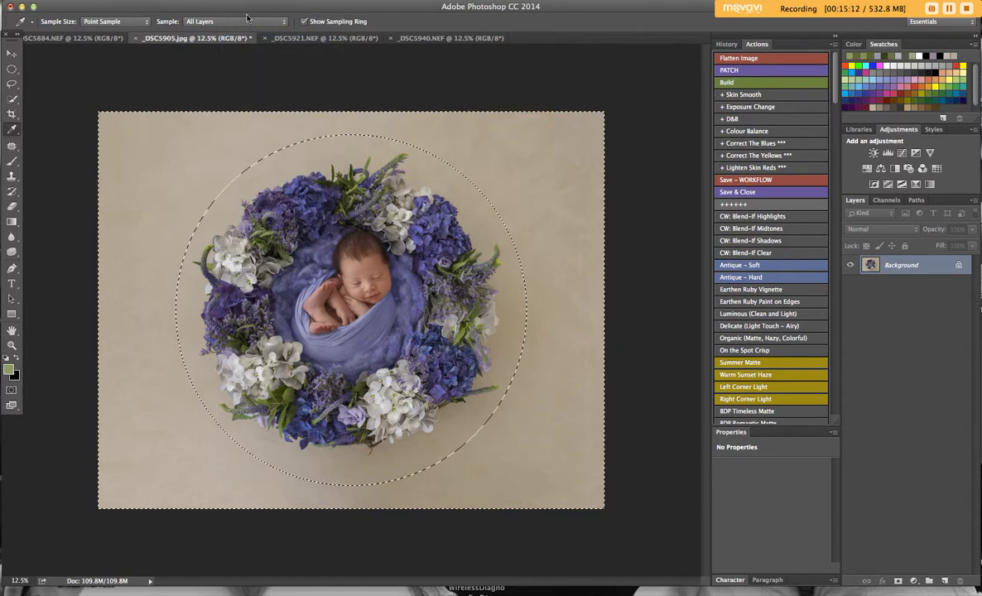
pyautogui.click(178, 1)
pyautogui.moveTo(201, 92)
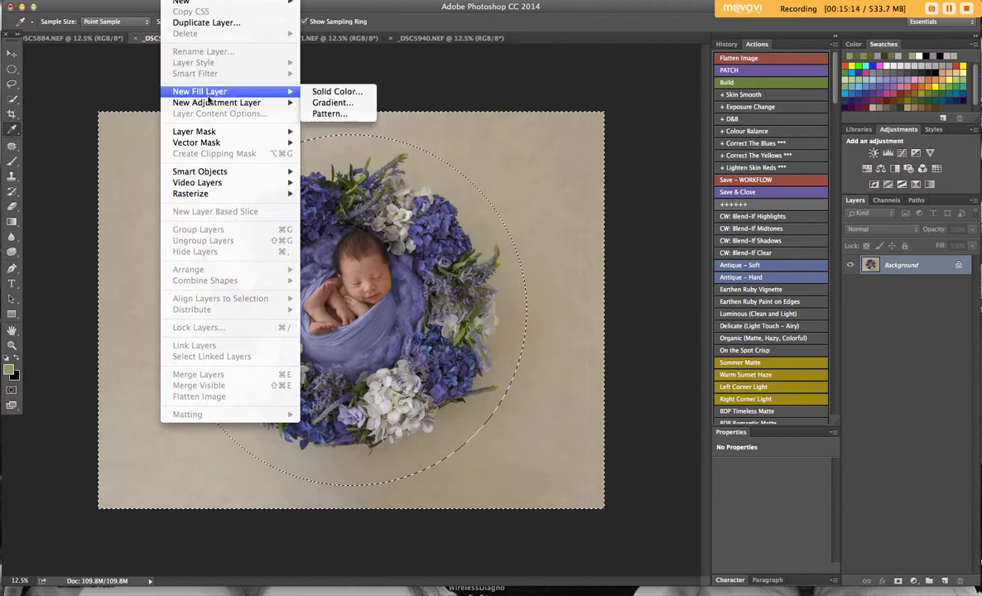
pyautogui.click(323, 91)
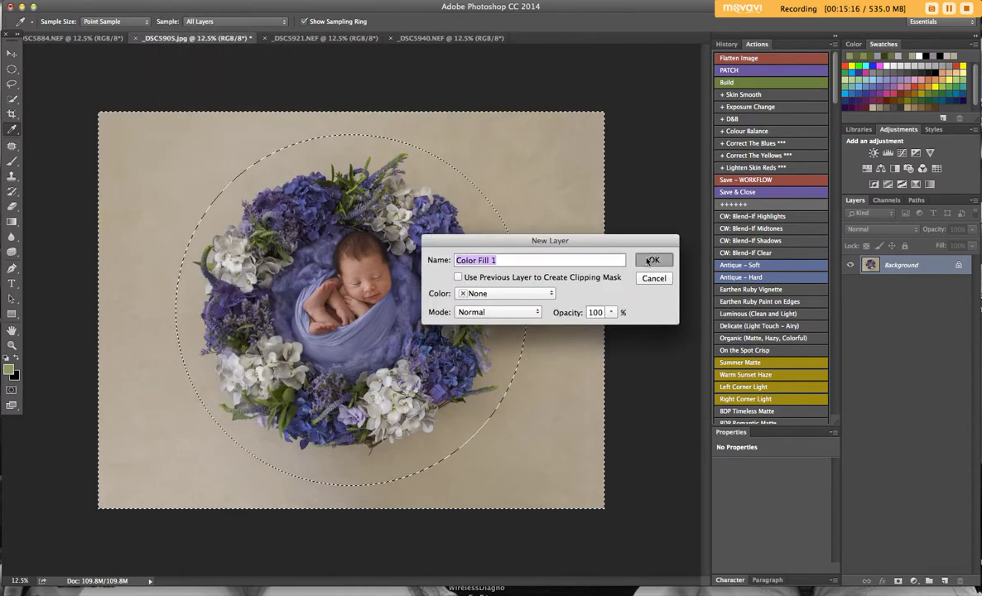
pyautogui.click(646, 260)
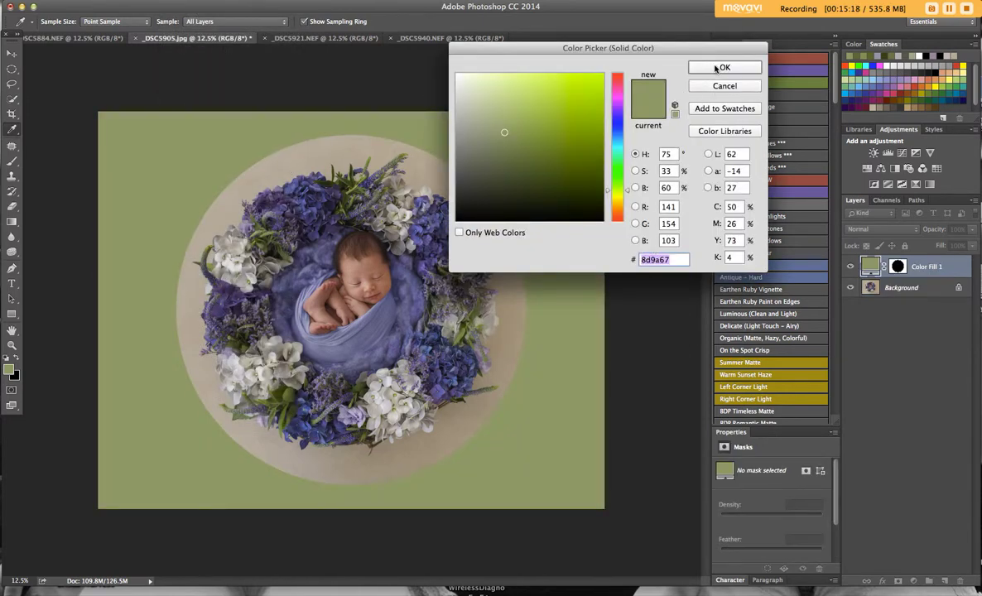
pyautogui.click(719, 68)
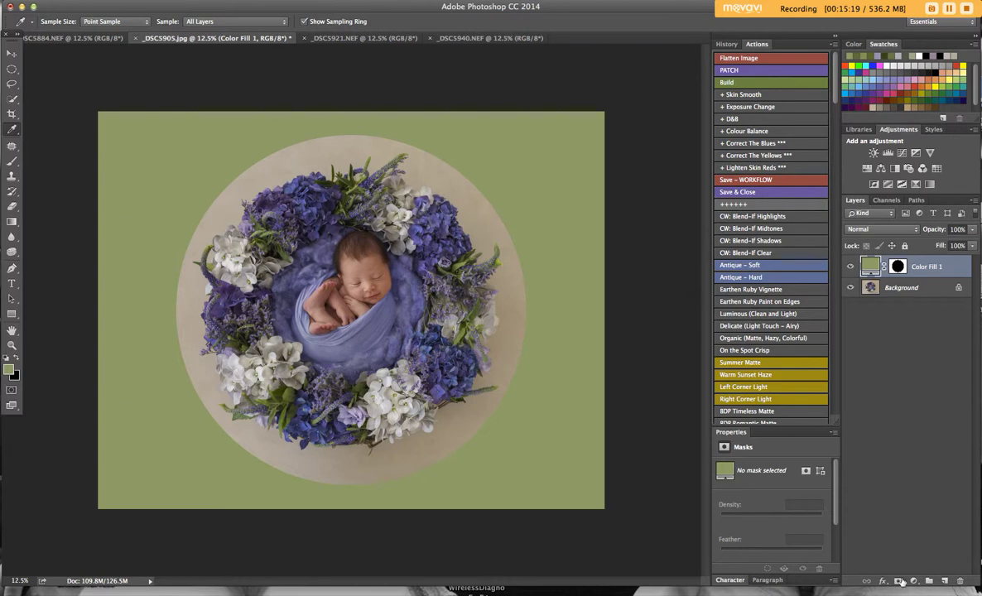
# - Lower the green fill layer's opacity to 27% so the backdrop shows through around the circle
pyautogui.click(972, 230)
pyautogui.moveTo(971, 243); pyautogui.dragTo(949, 241)
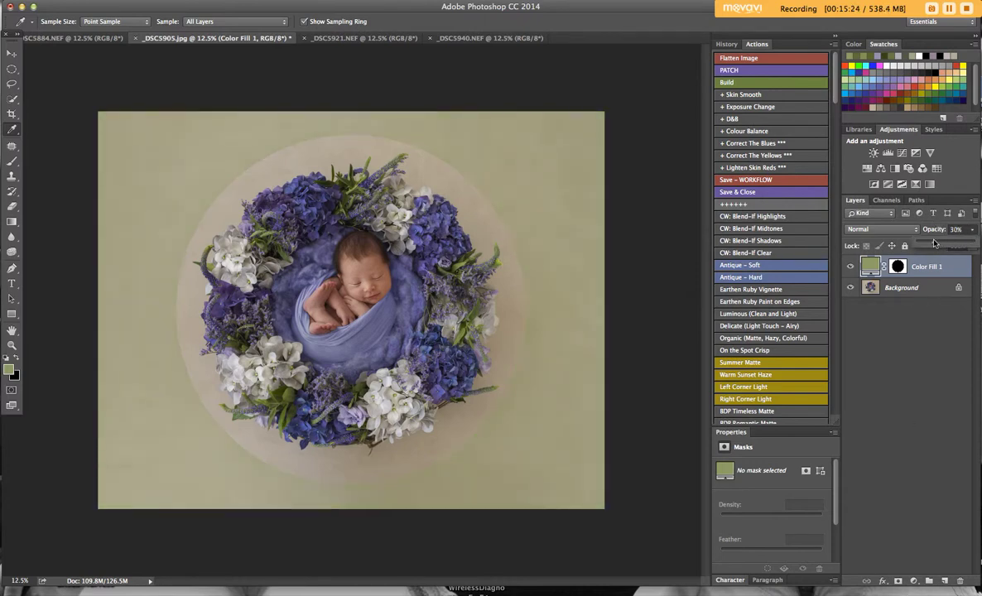
pyautogui.moveTo(934, 243); pyautogui.dragTo(932, 244)
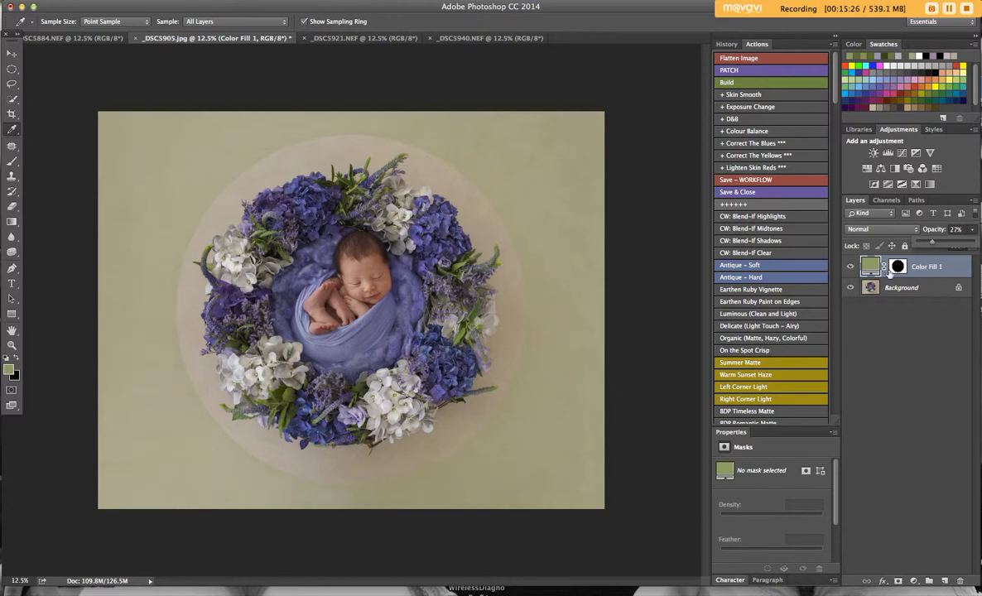